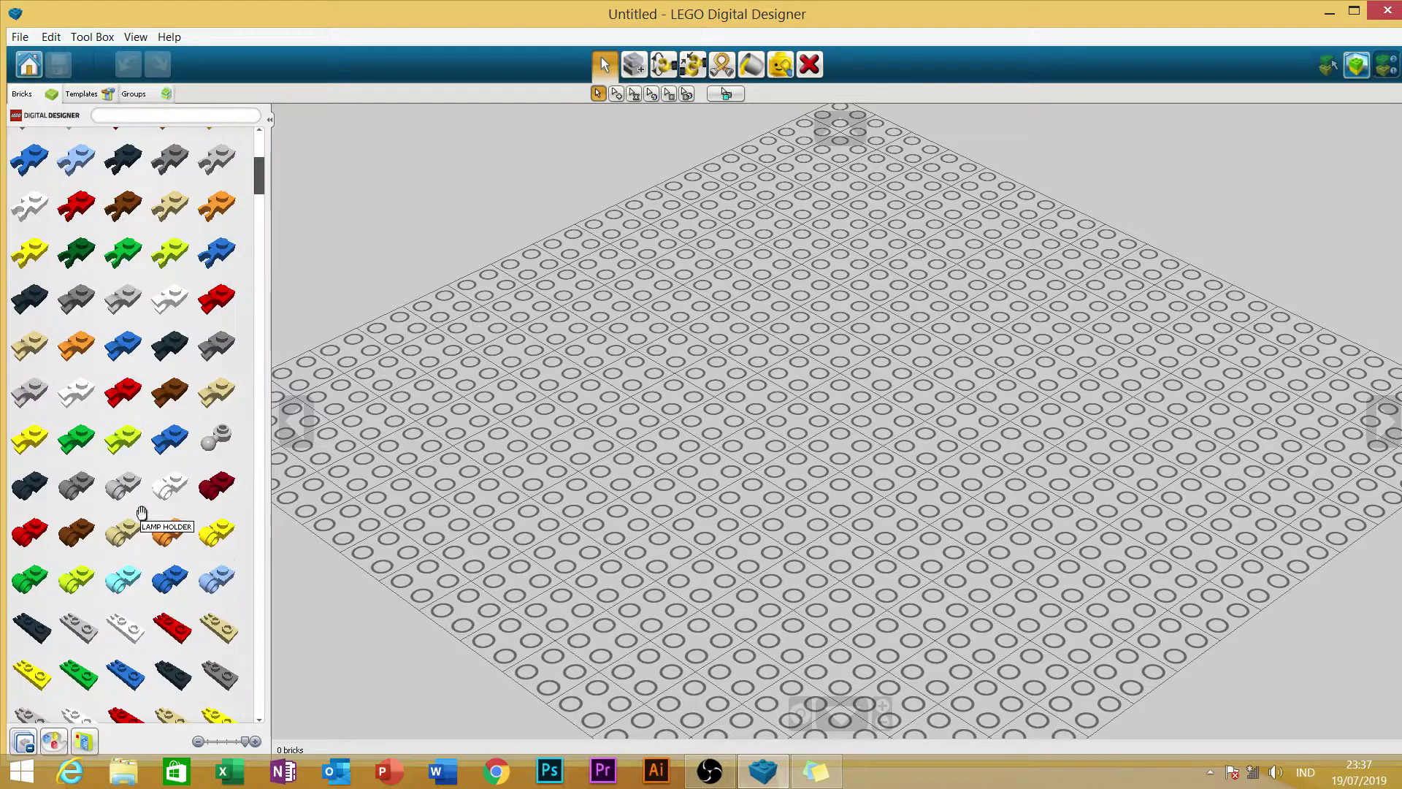
# Place a yellow 1x2 plate with two clips on the empty baseplate.
pyautogui.scroll(-1, 141, 497)
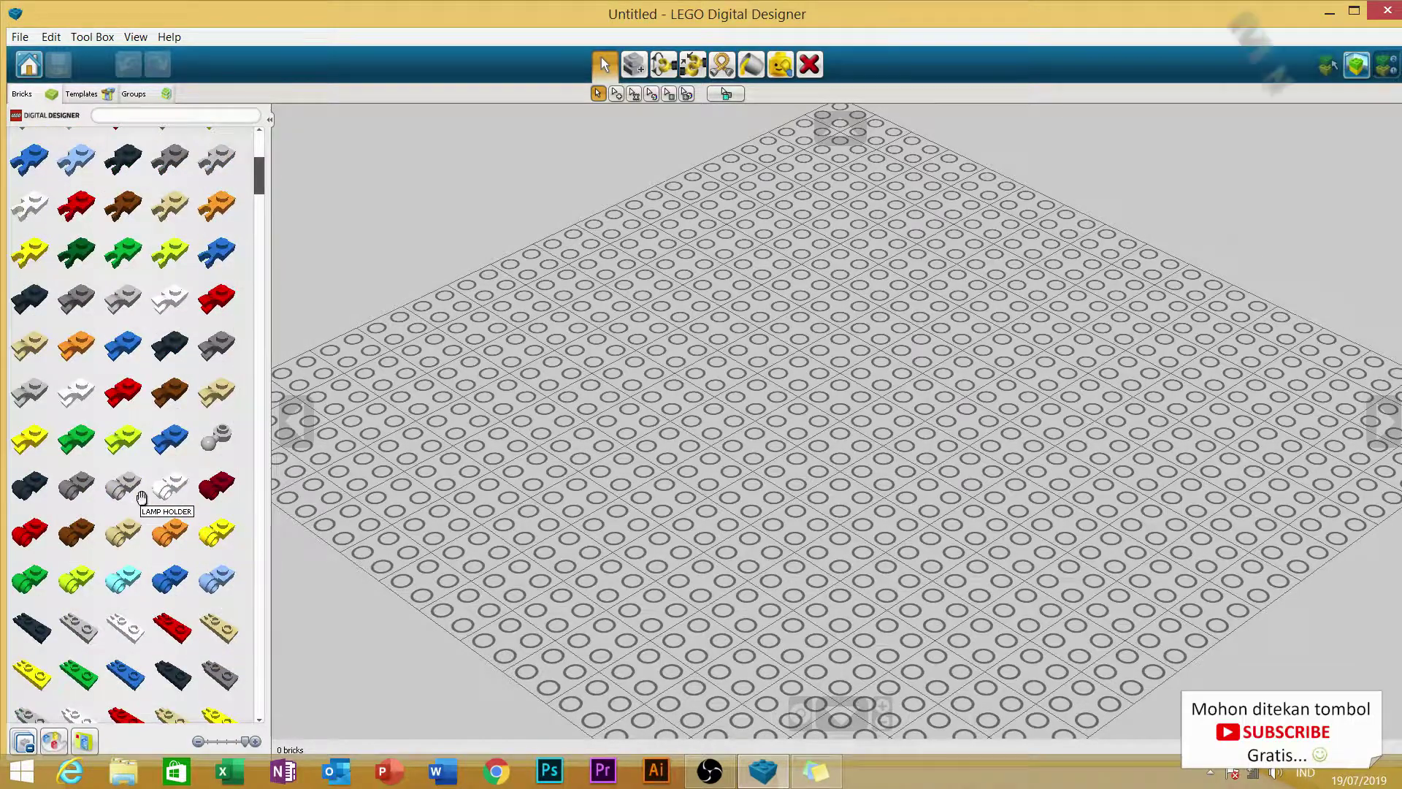
pyautogui.scroll(-2, 140, 497)
pyautogui.scroll(-6, 141, 497)
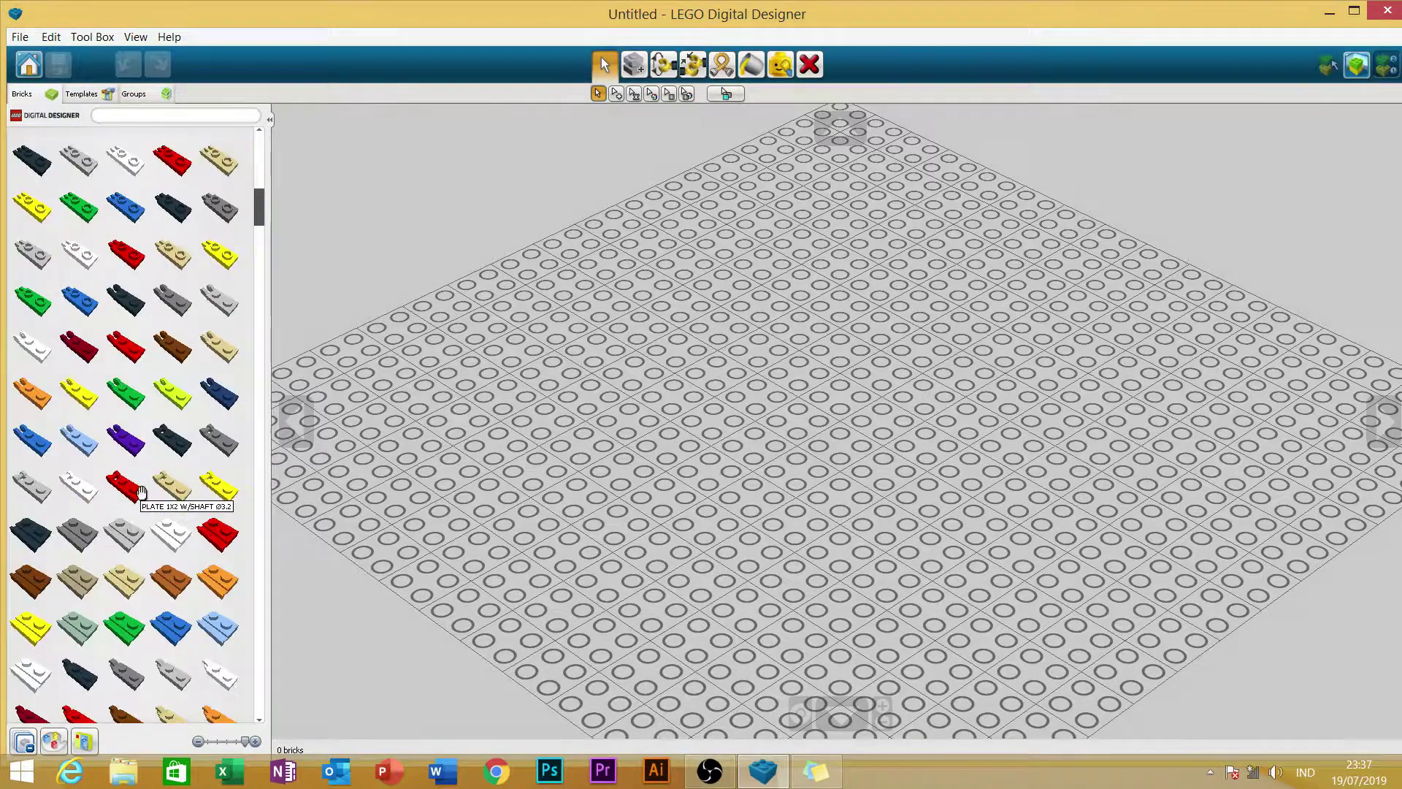
pyautogui.scroll(-8, 141, 490)
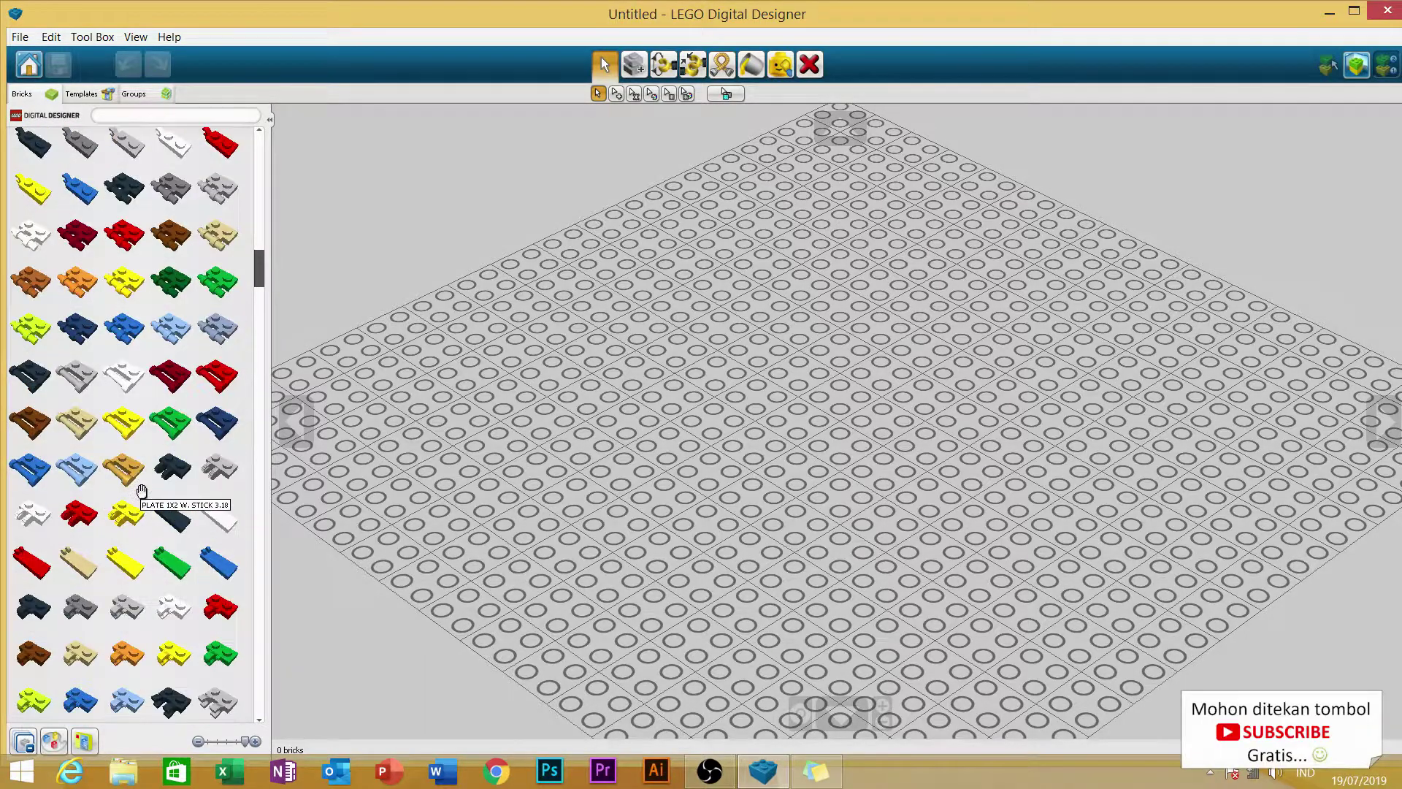
pyautogui.scroll(-3, 140, 489)
pyautogui.click(127, 604)
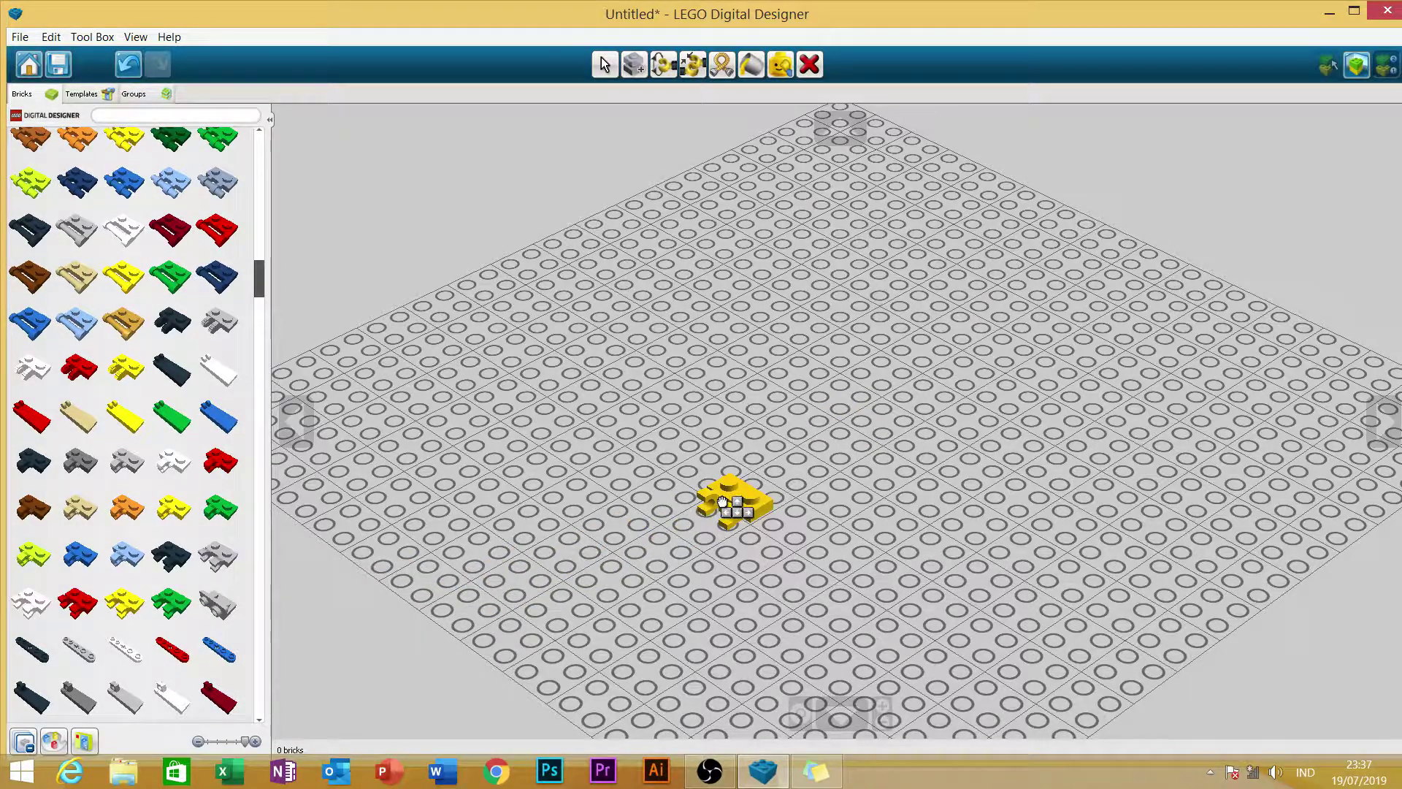
pyautogui.click(722, 502)
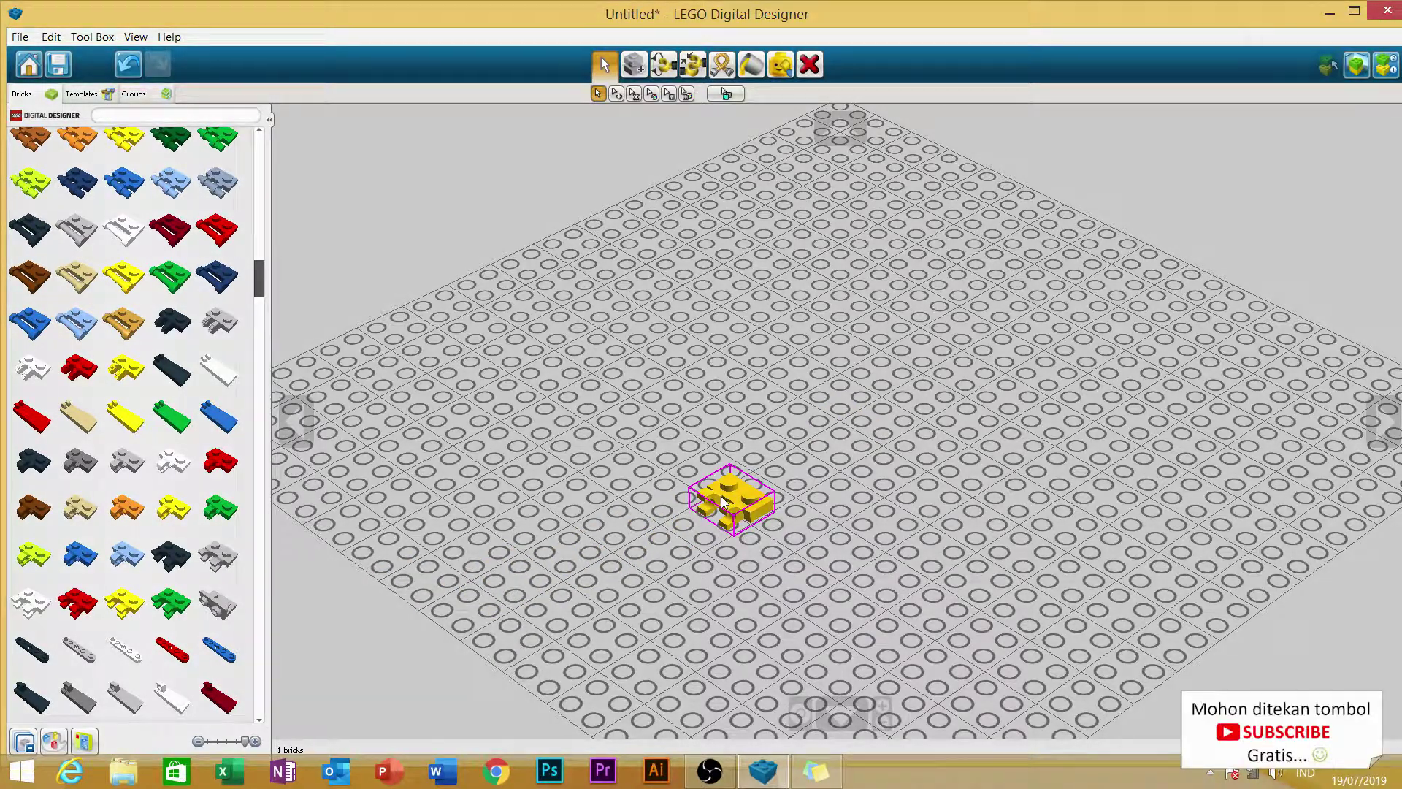
# Stack two dark tan 1x2 plates on top of the yellow clip plate.
pyautogui.moveTo(257, 268); pyautogui.dragTo(257, 138)
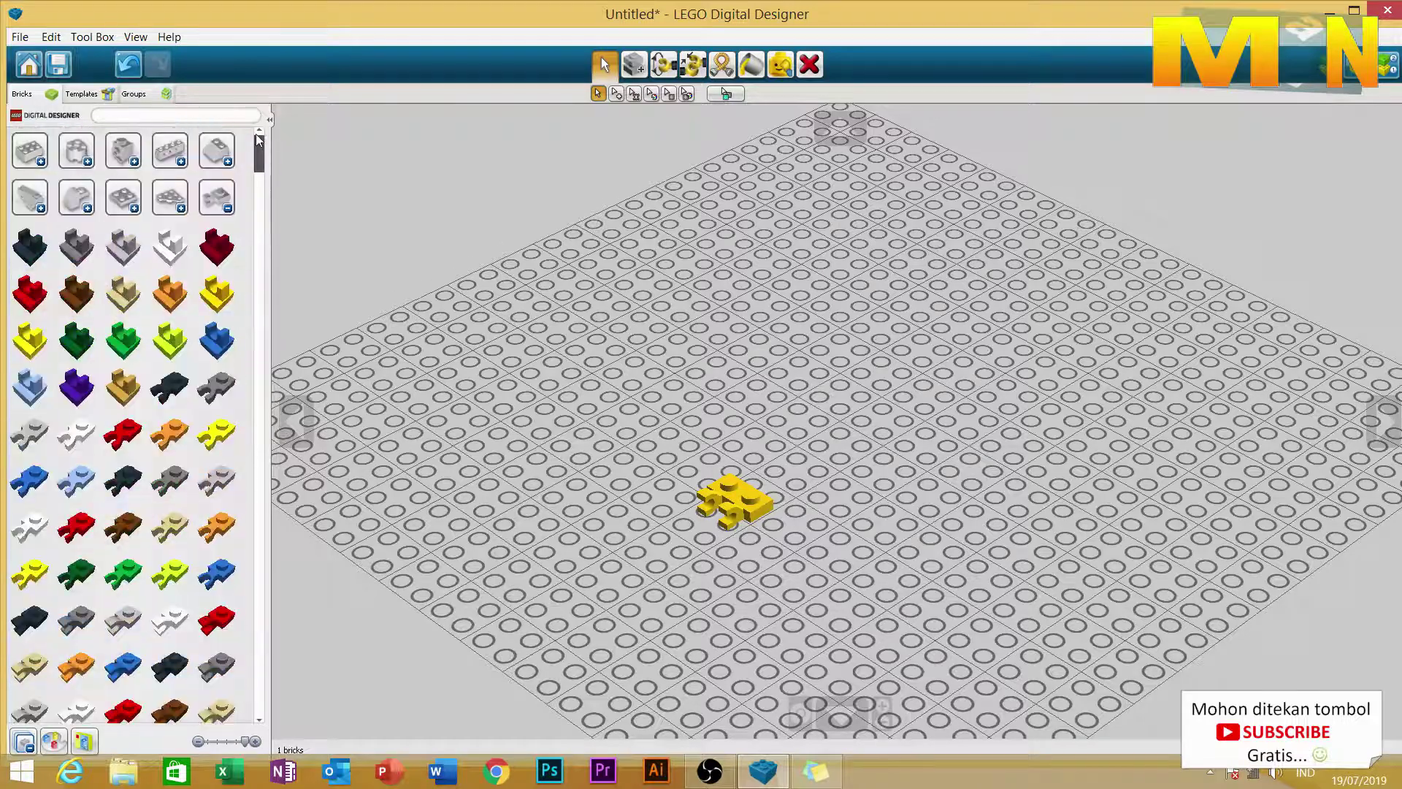
pyautogui.click(228, 209)
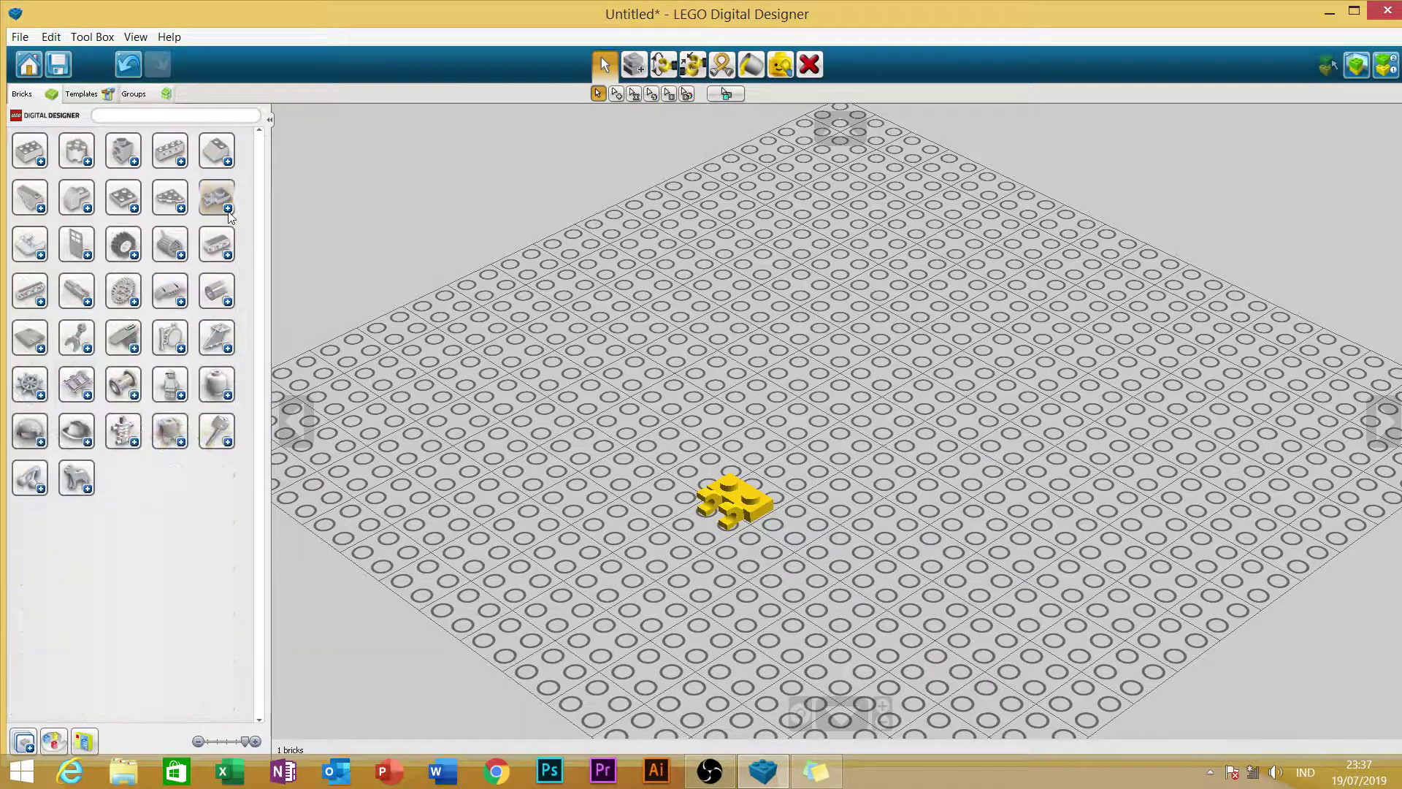
pyautogui.click(135, 211)
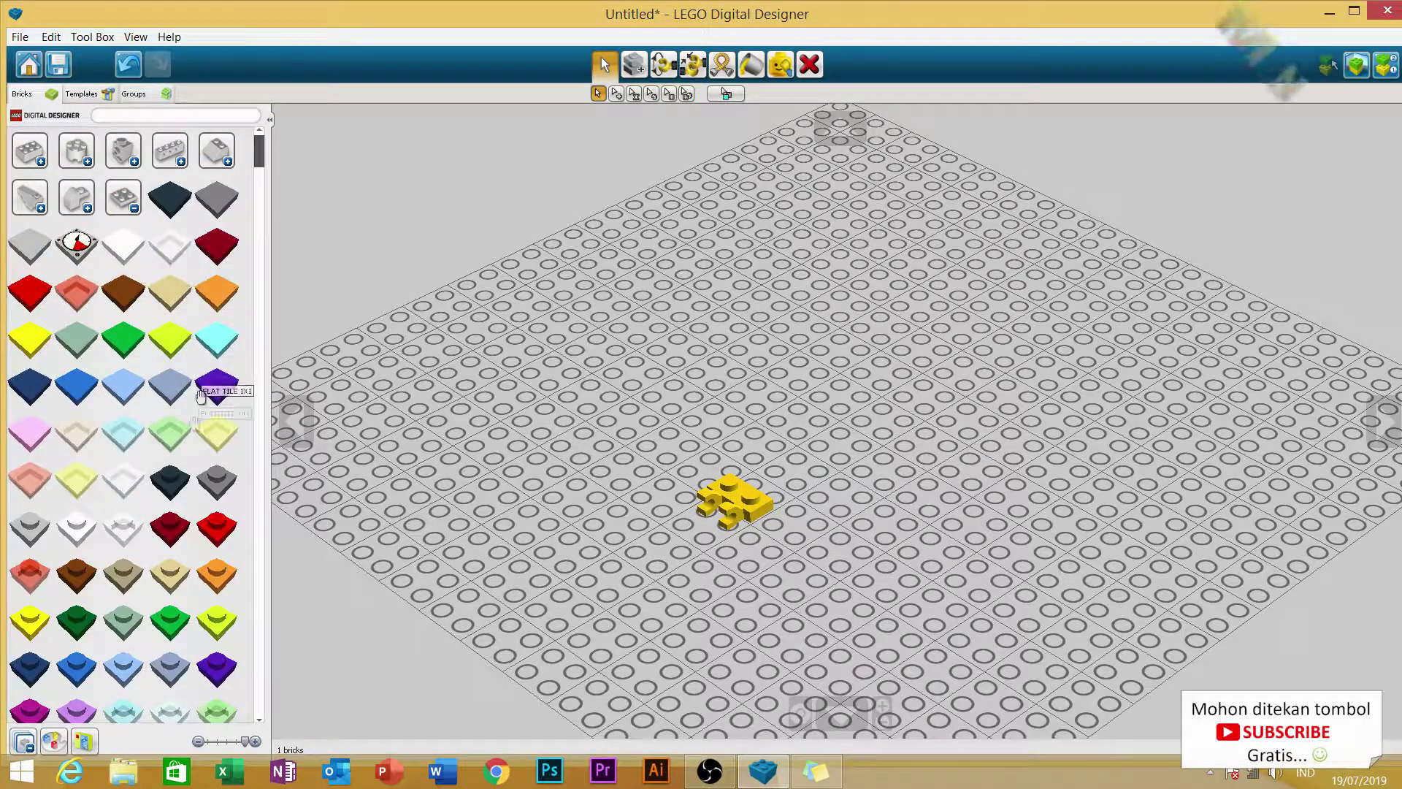
pyautogui.scroll(-10, 176, 511)
pyautogui.scroll(-10, 171, 502)
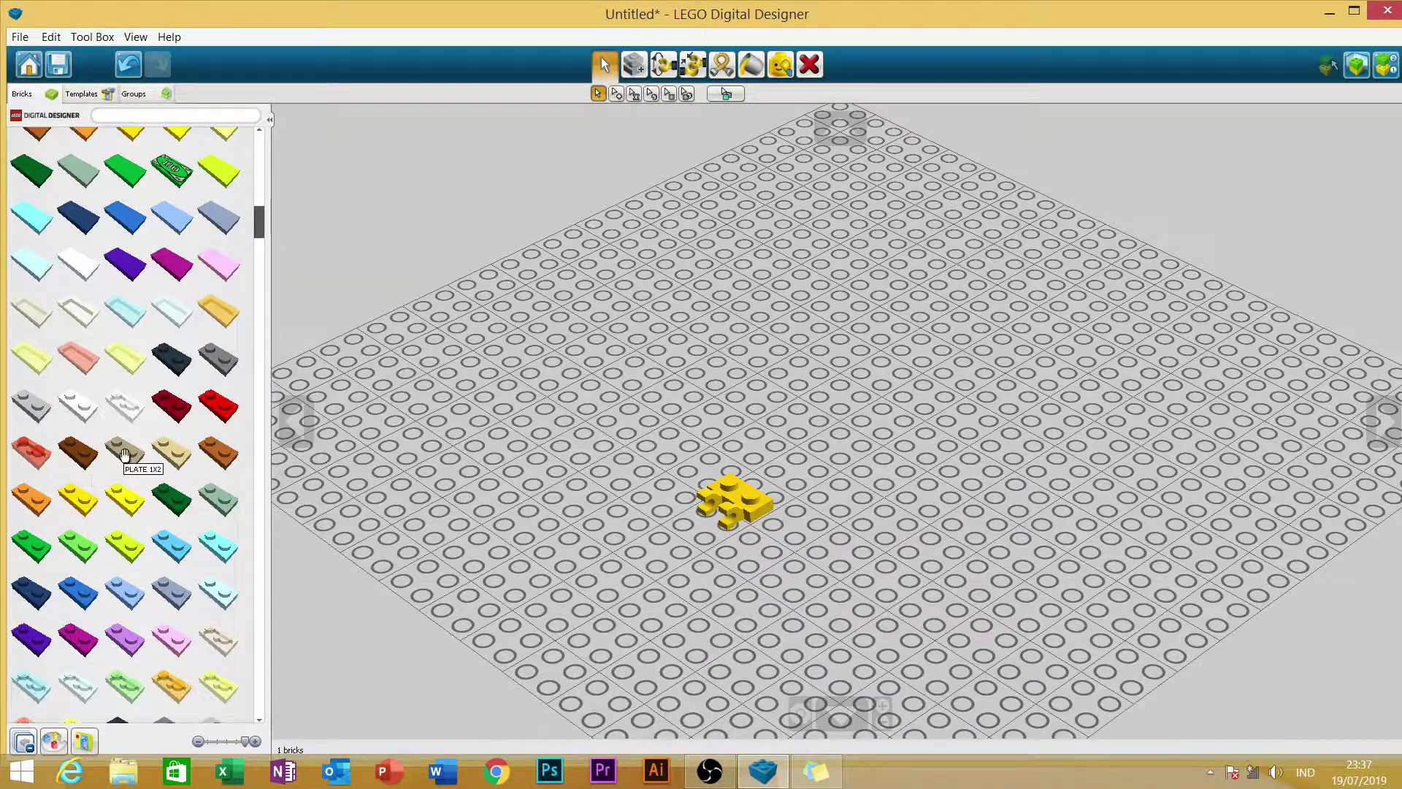
pyautogui.click(124, 454)
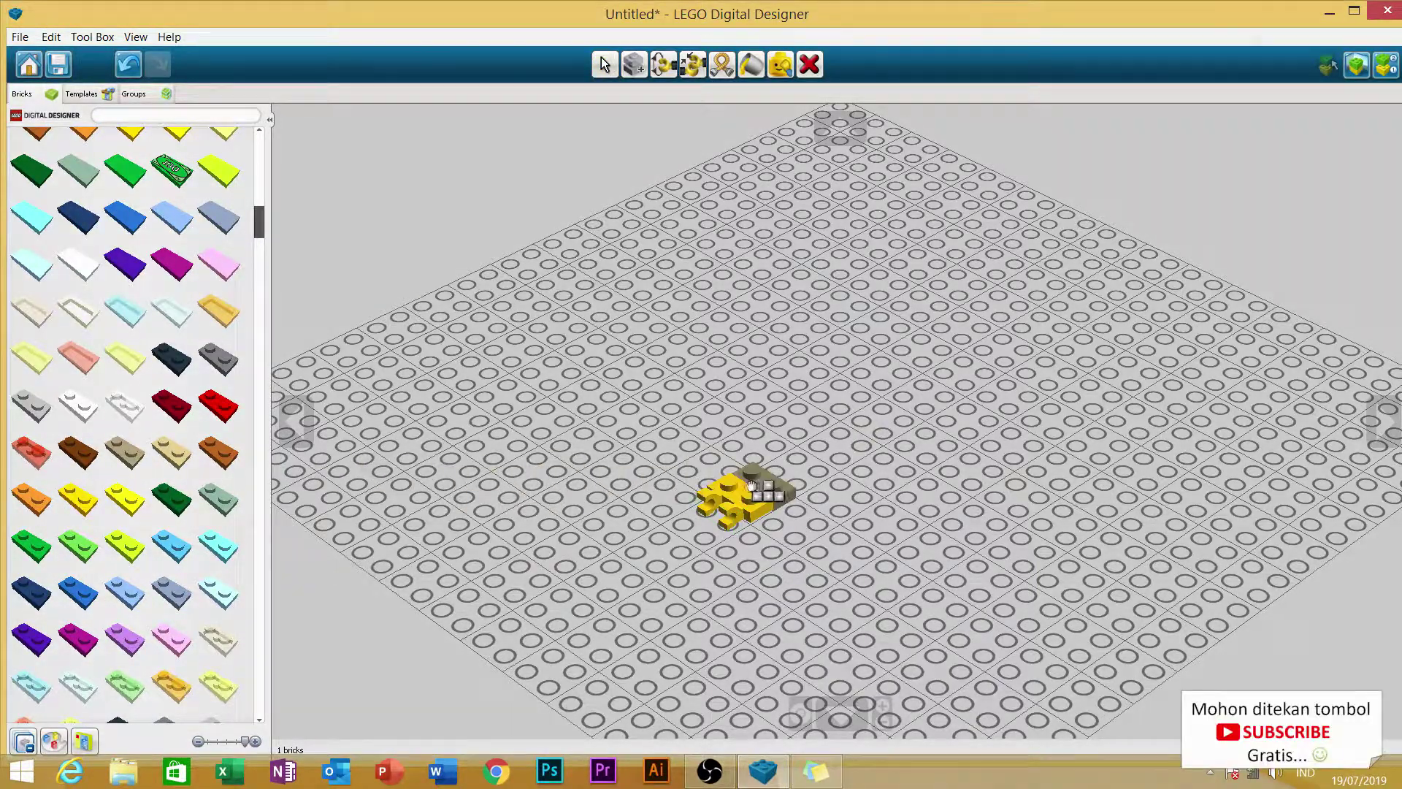
pyautogui.click(742, 465)
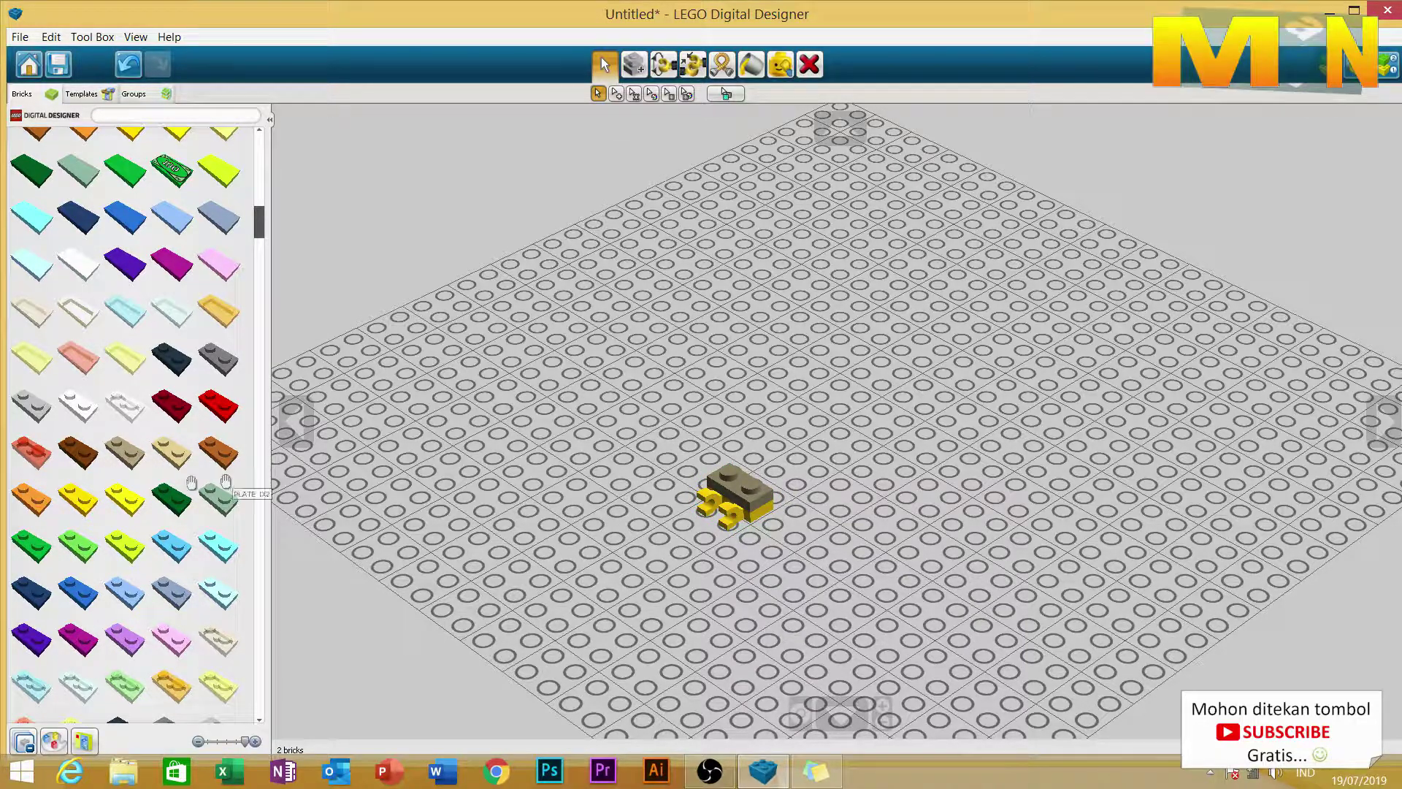
pyautogui.click(110, 456)
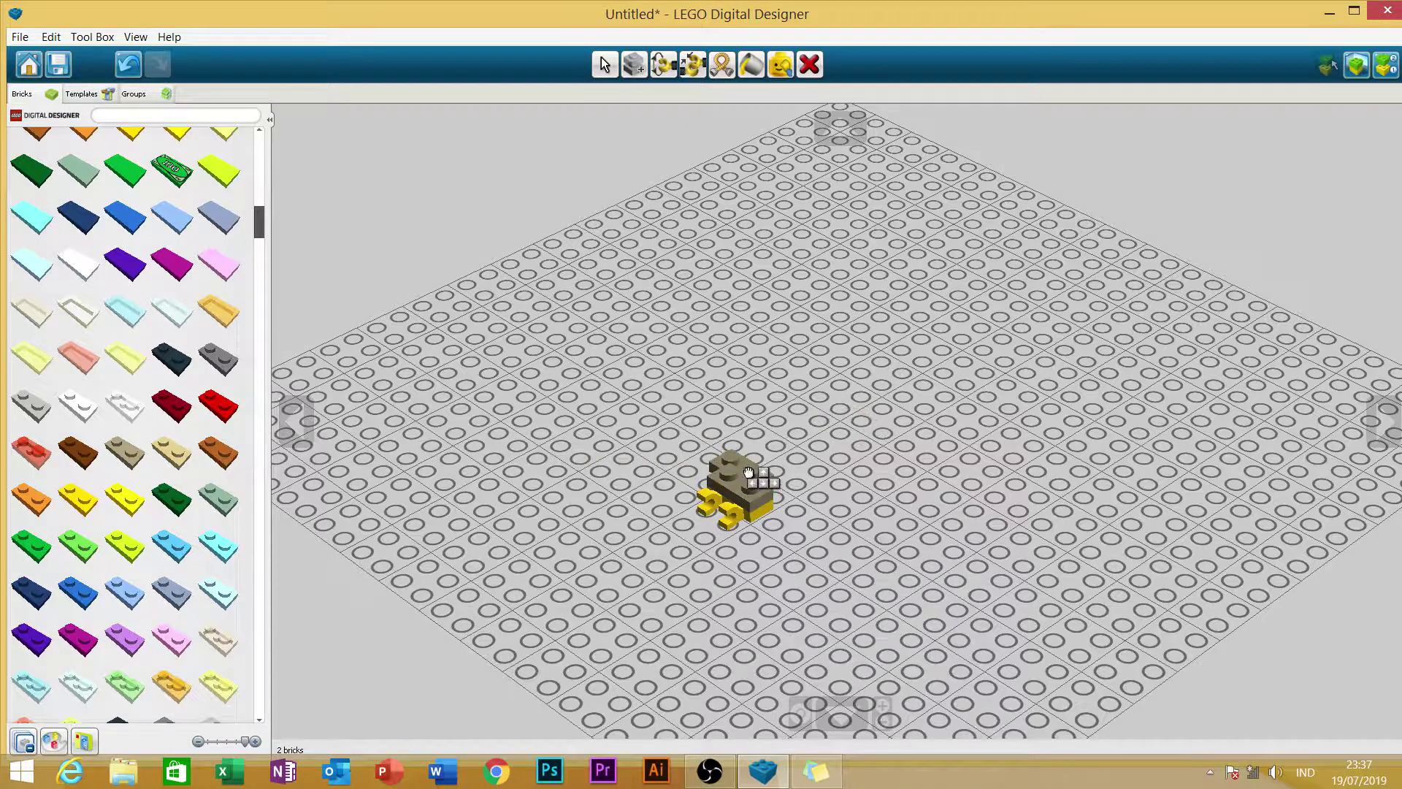
pyautogui.click(737, 480)
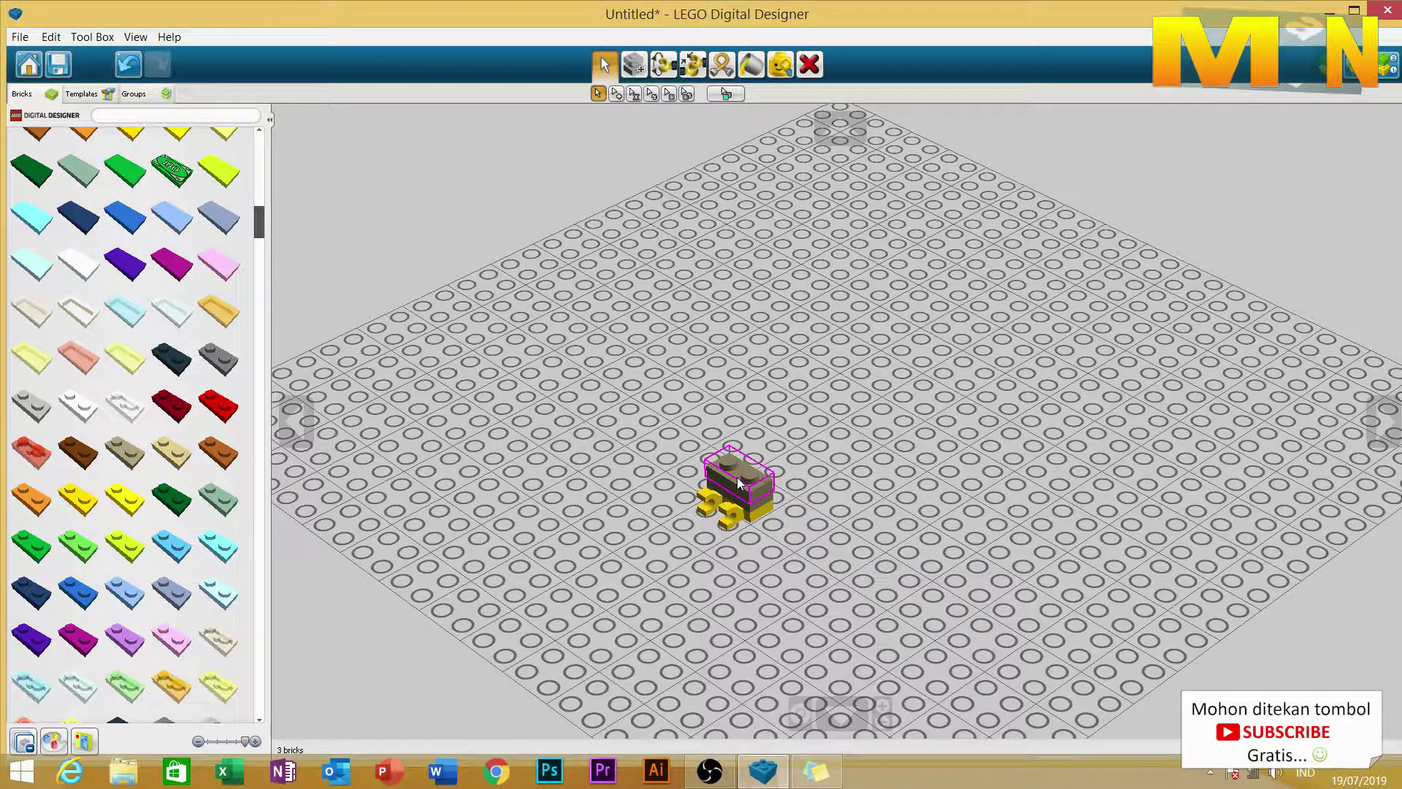
# Place two white 1x1 angular bricks side by side on the dark tan plates, with their side studs facing outward.
pyautogui.scroll(5, 215, 298)
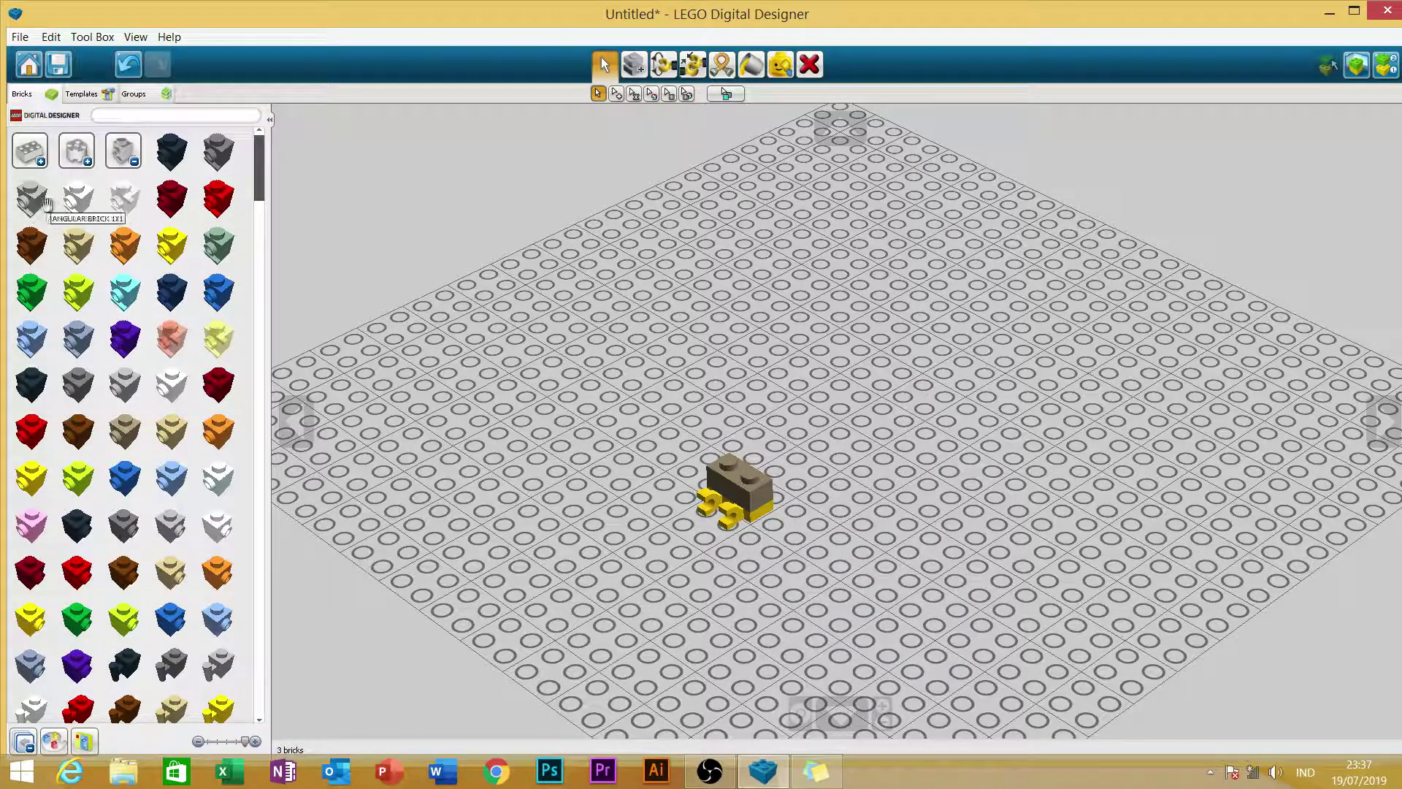
pyautogui.click(78, 199)
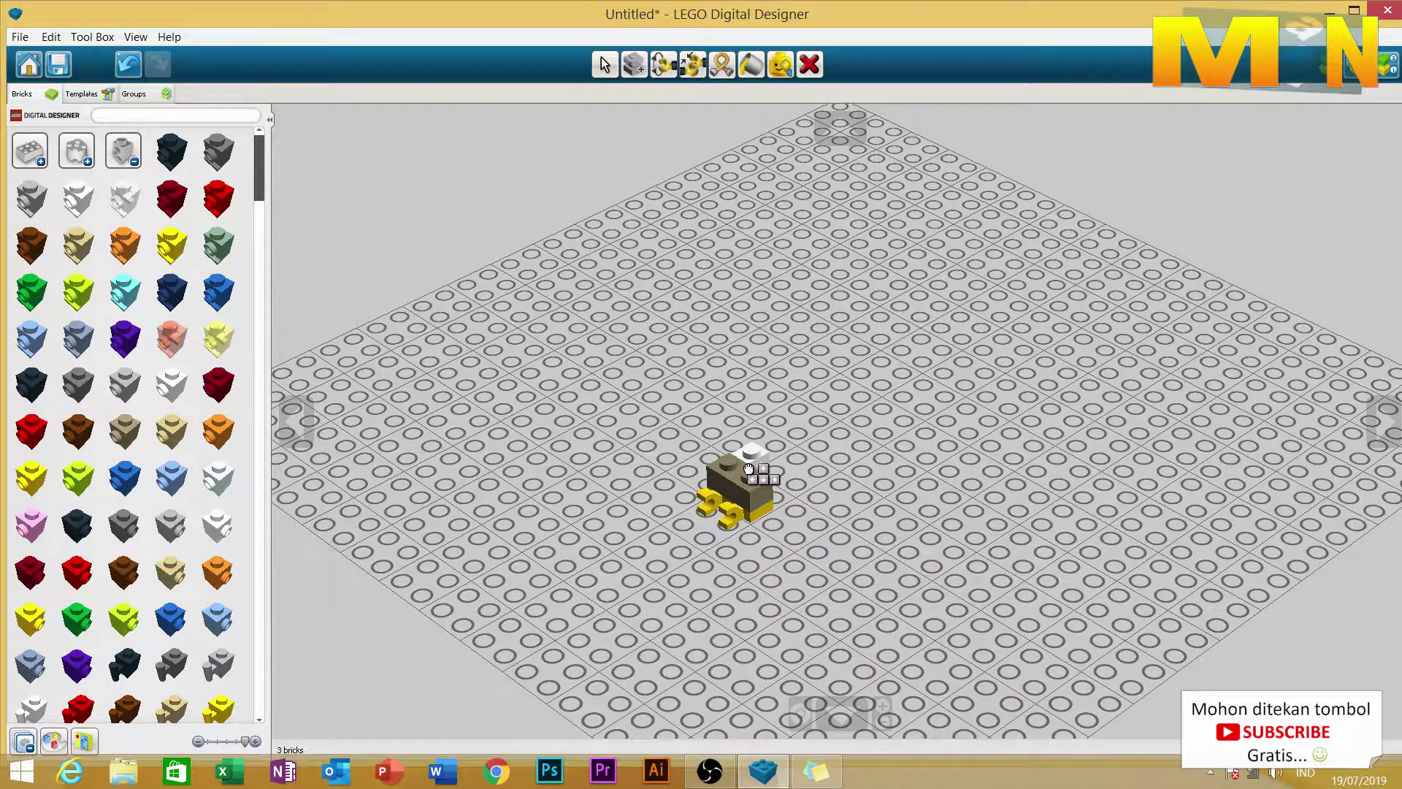
pyautogui.click(763, 478)
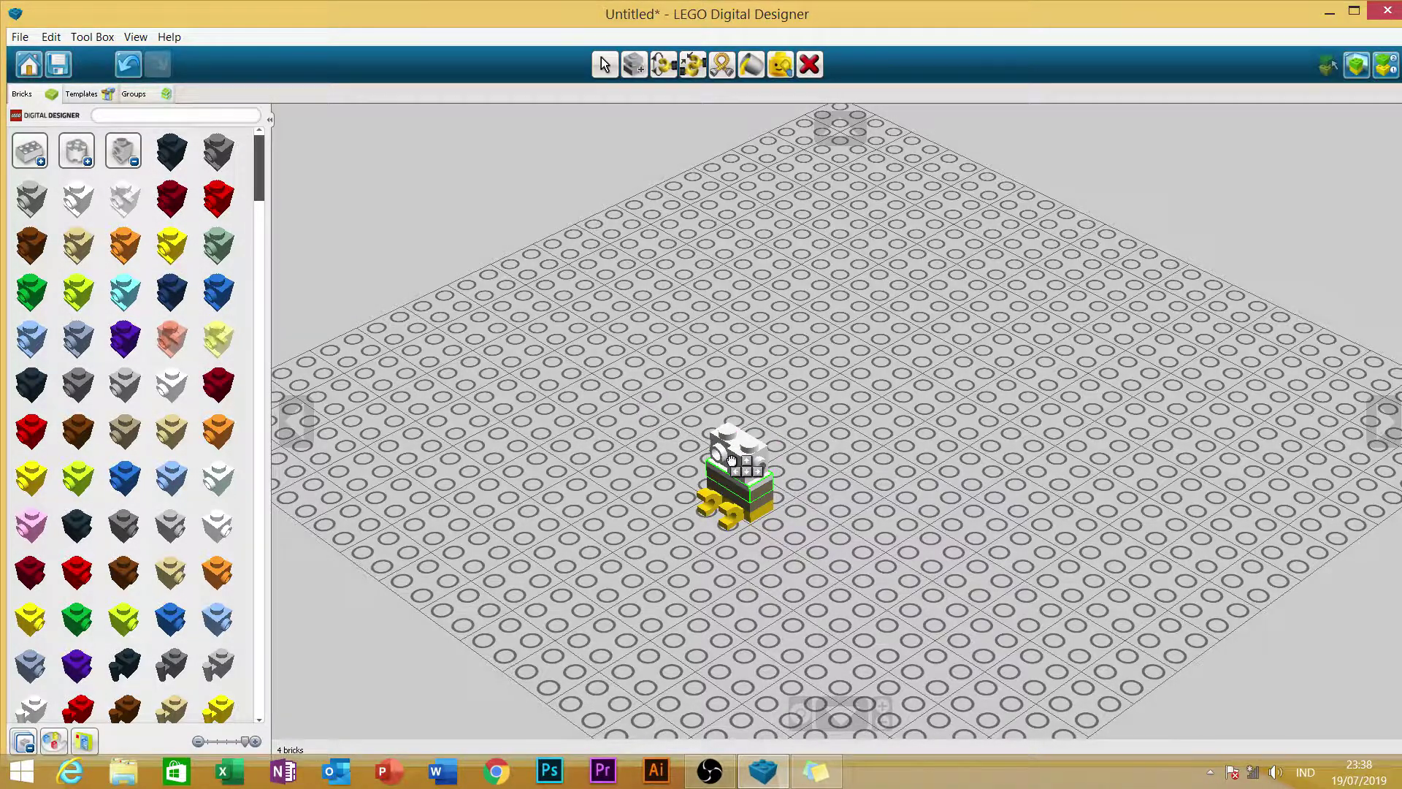
pyautogui.click(733, 462)
pyautogui.press('v')
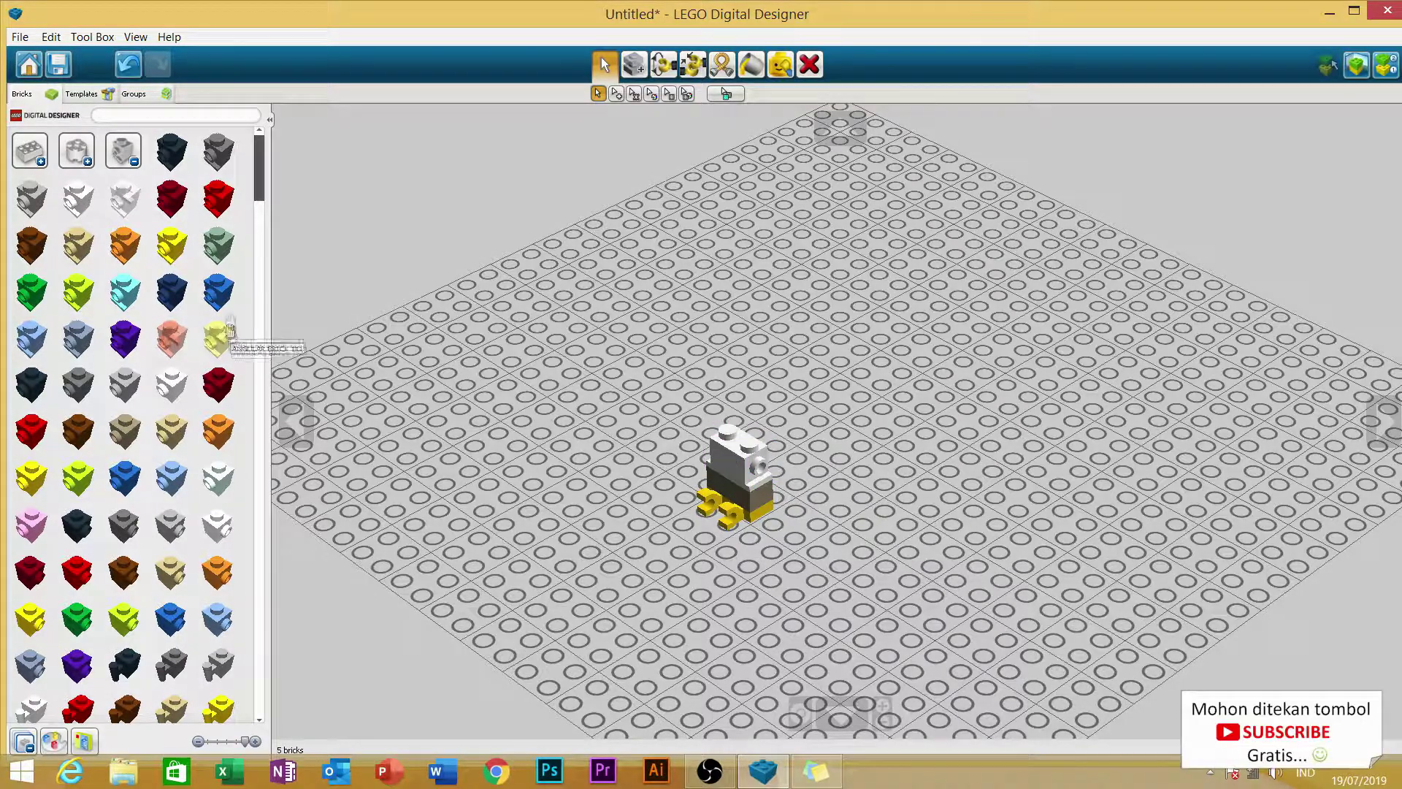
# Attach a dark tan 1x1 plate to the outward side stud of one white angular brick.
pyautogui.click(219, 155)
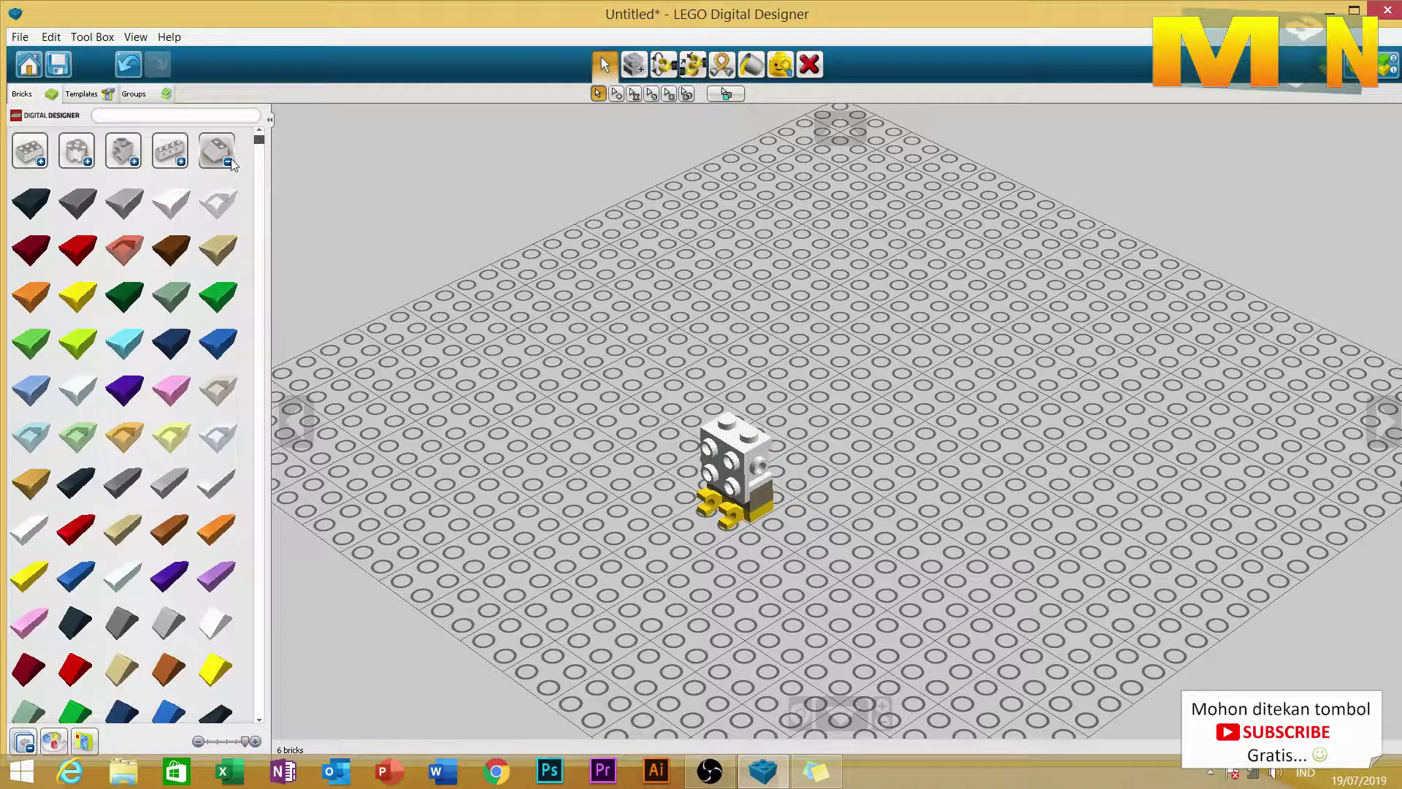
pyautogui.click(229, 160)
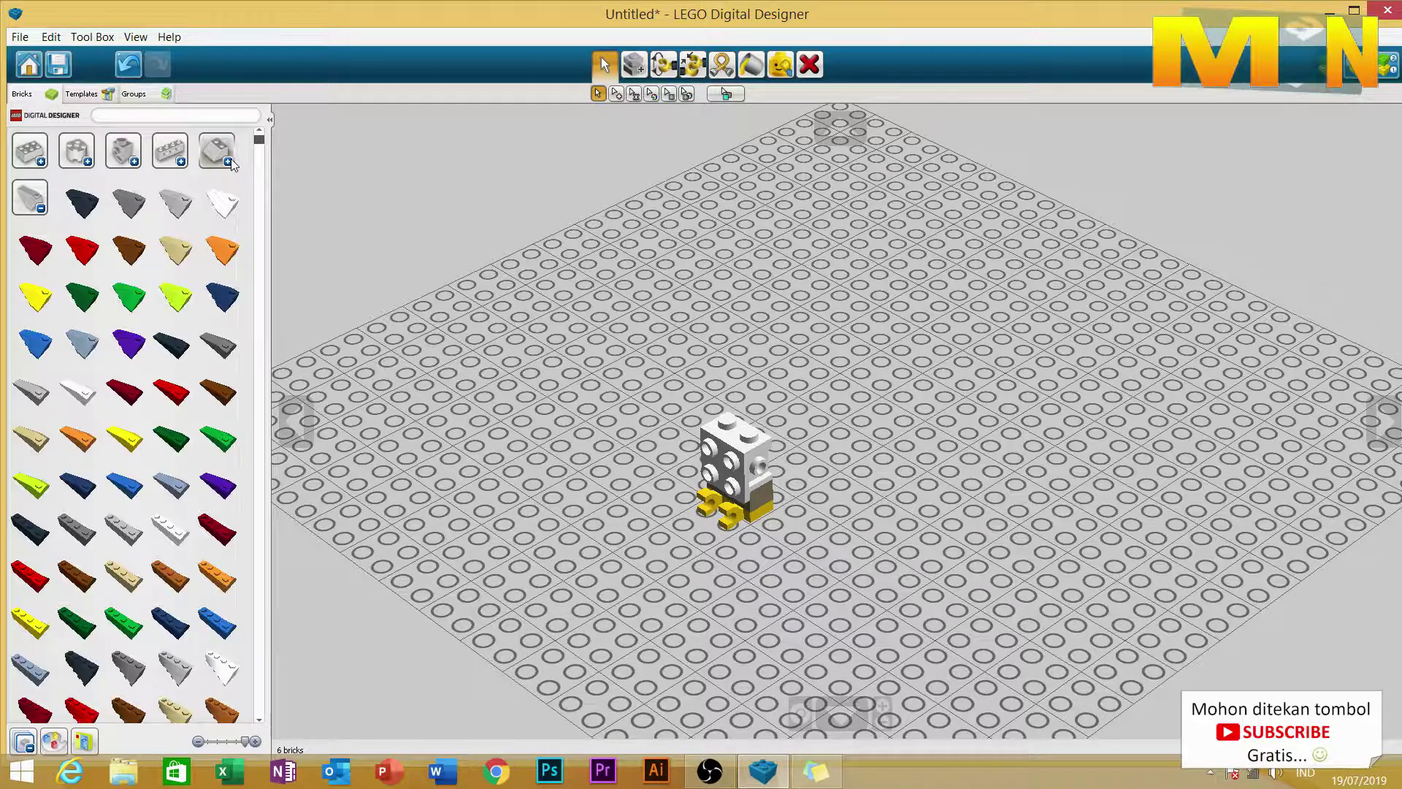
pyautogui.click(44, 207)
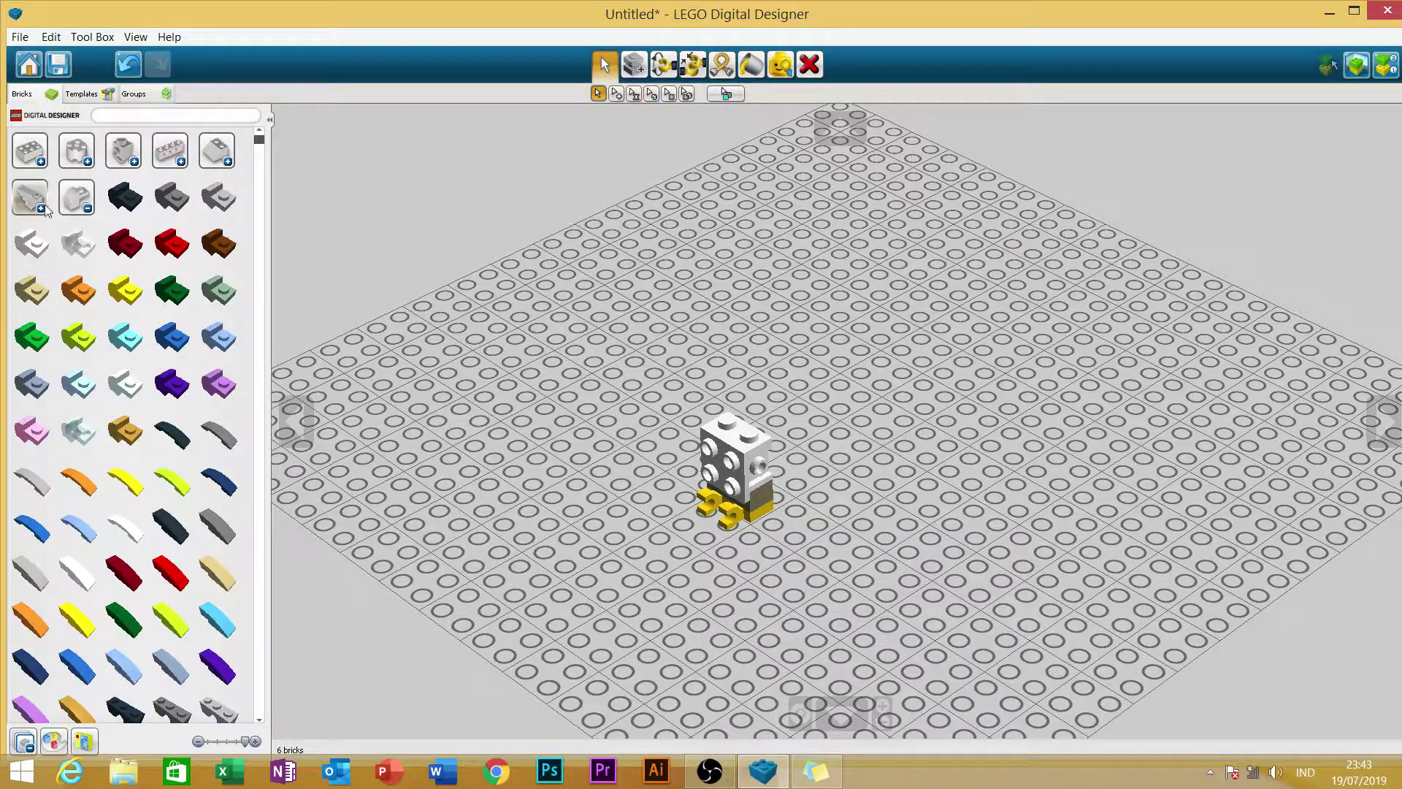
pyautogui.click(86, 207)
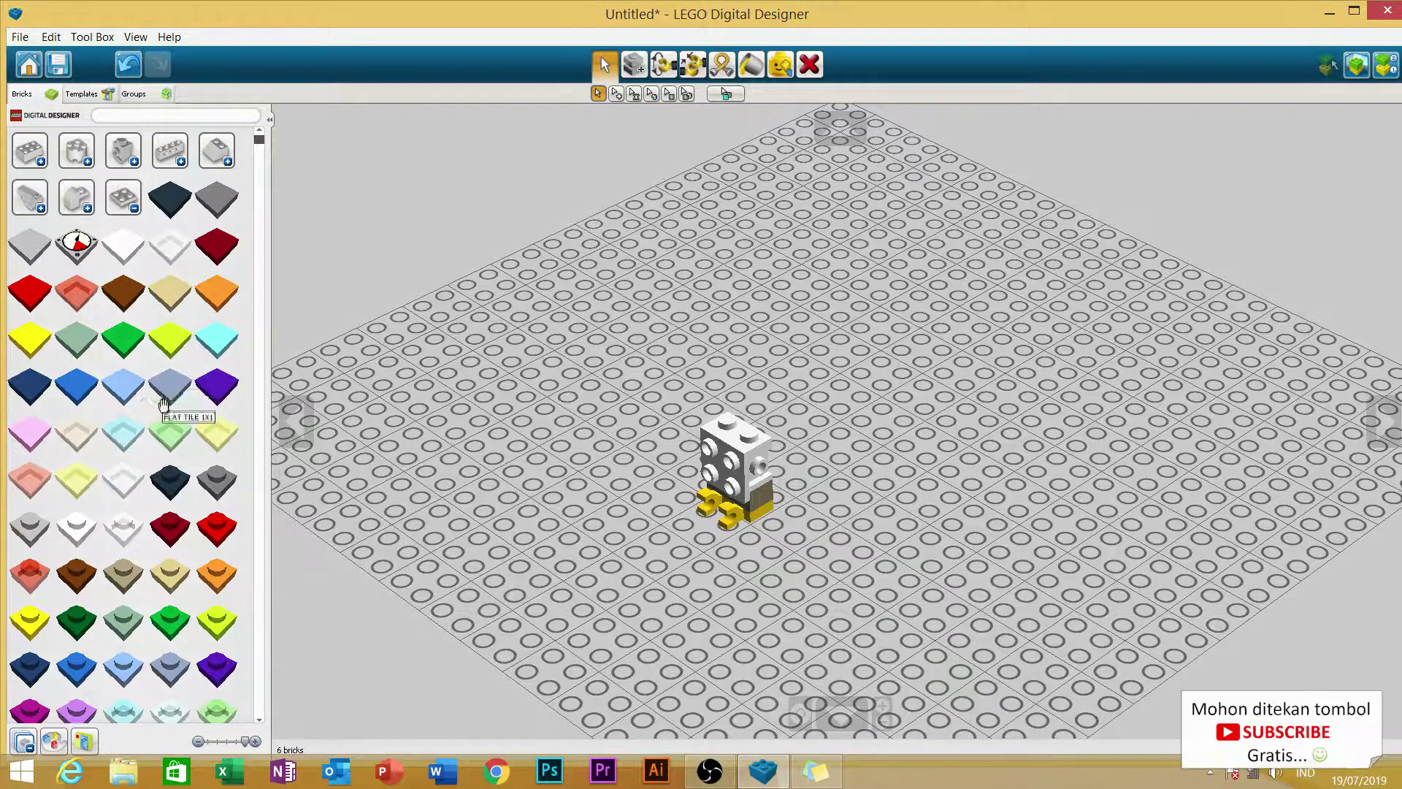
pyautogui.scroll(-2, 168, 409)
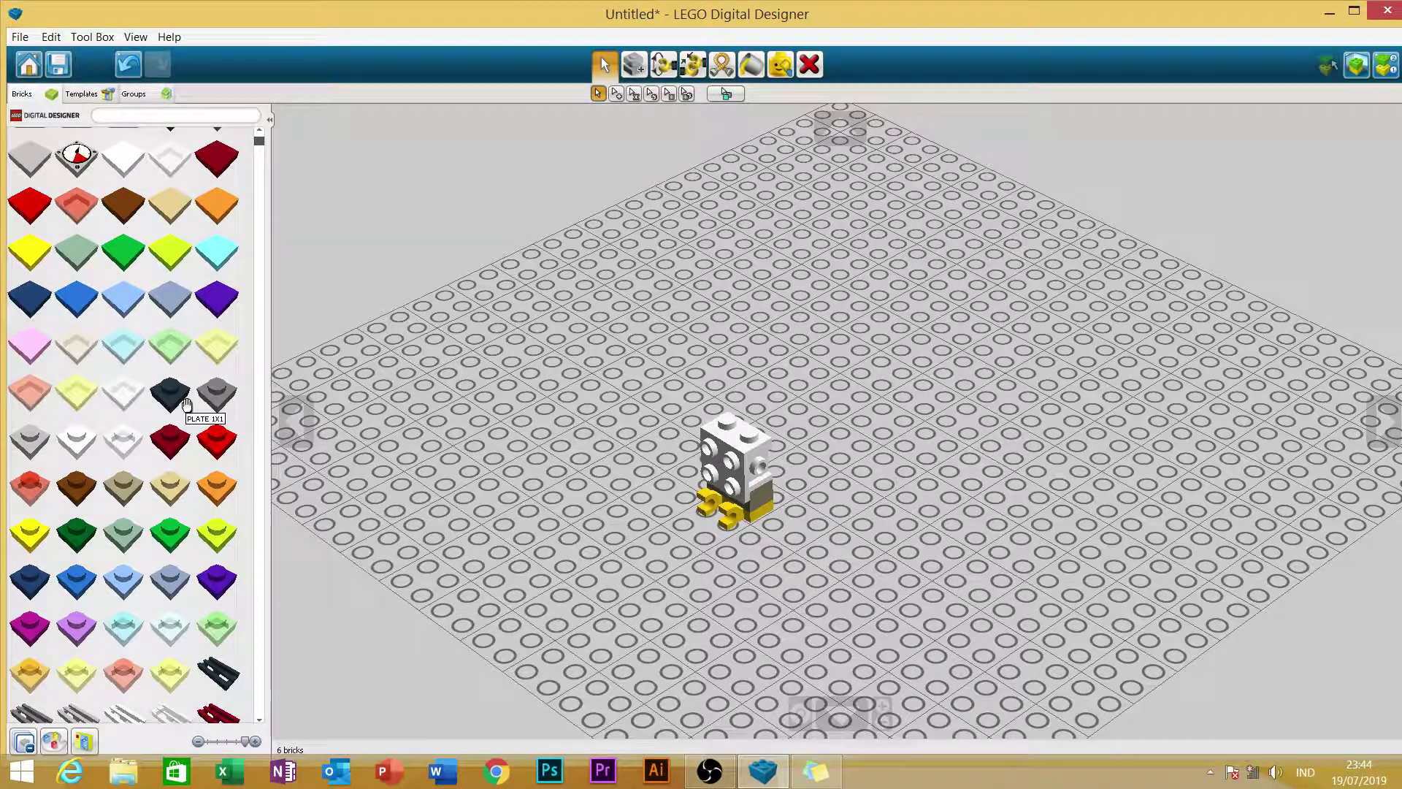
pyautogui.scroll(-2, 186, 406)
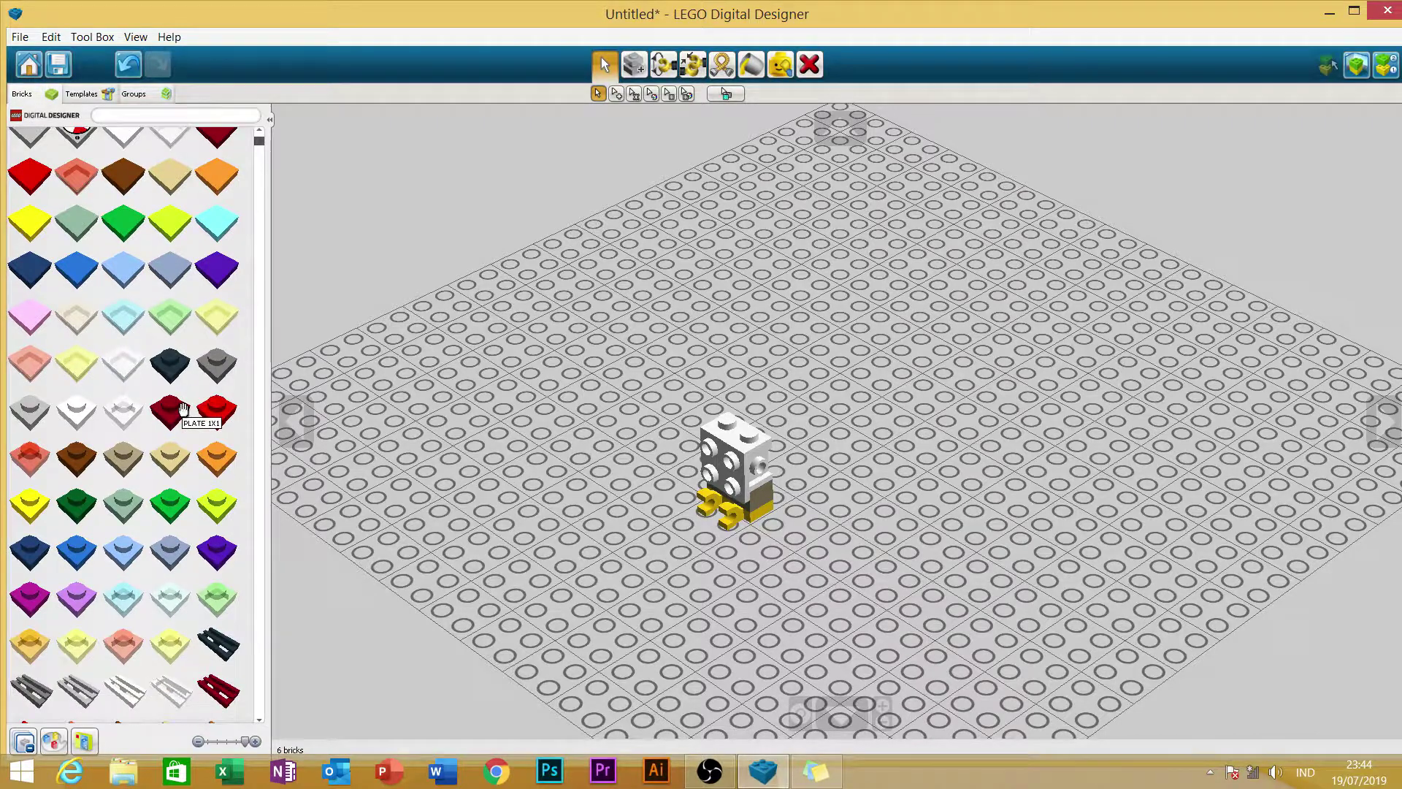
pyautogui.click(124, 450)
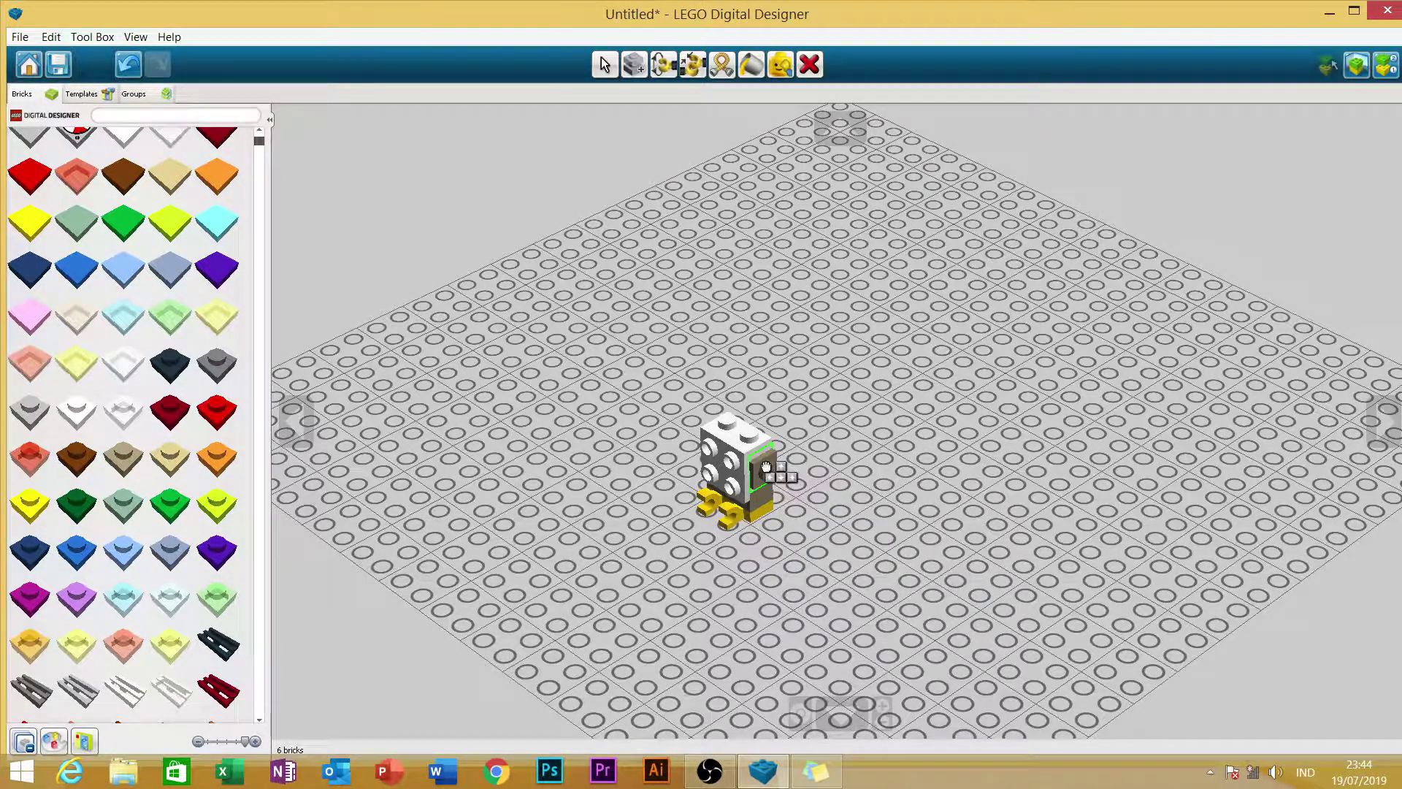
pyautogui.click(764, 465)
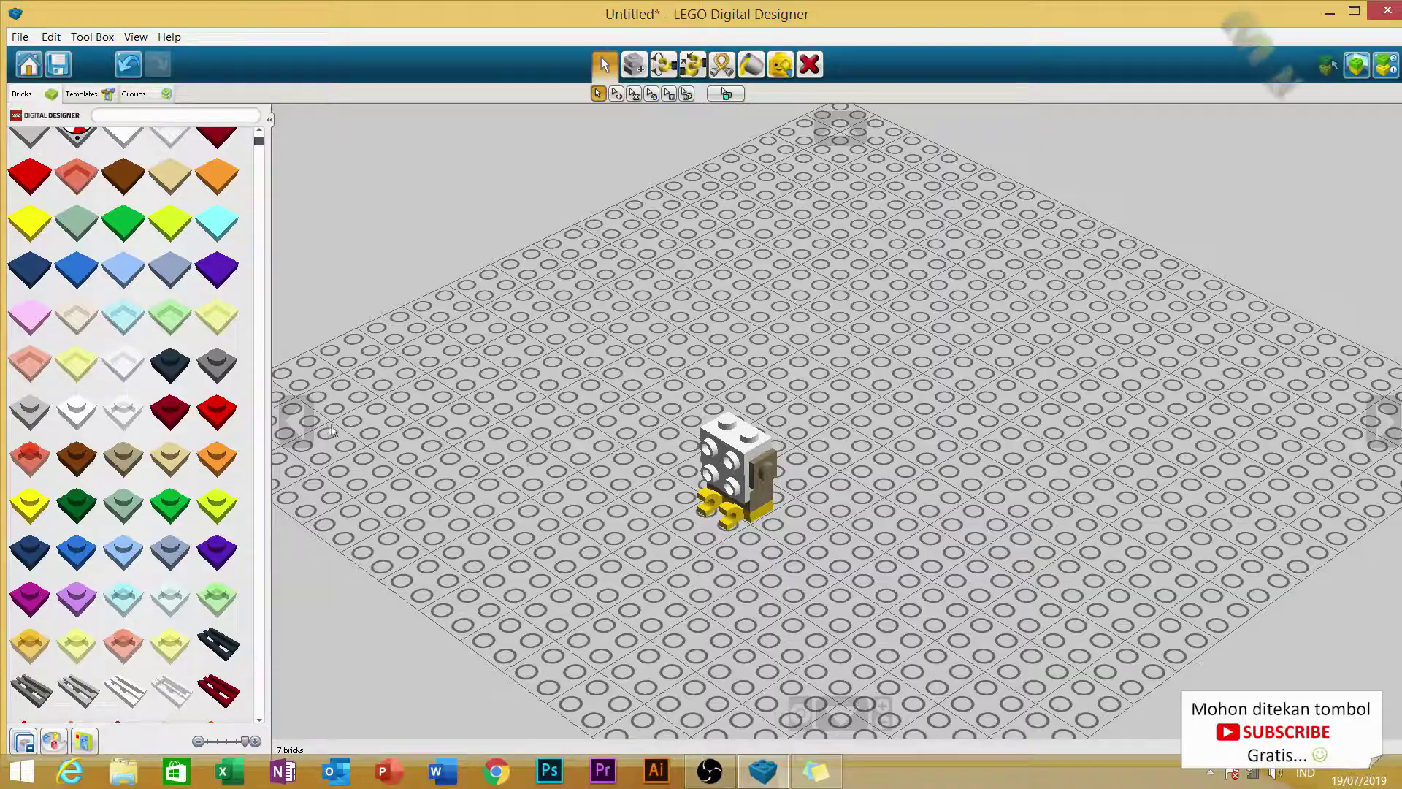
# Attach a second dark tan 1x1 plate to the side stud at the opposite end of the white angular bricks.
pyautogui.click(295, 421)
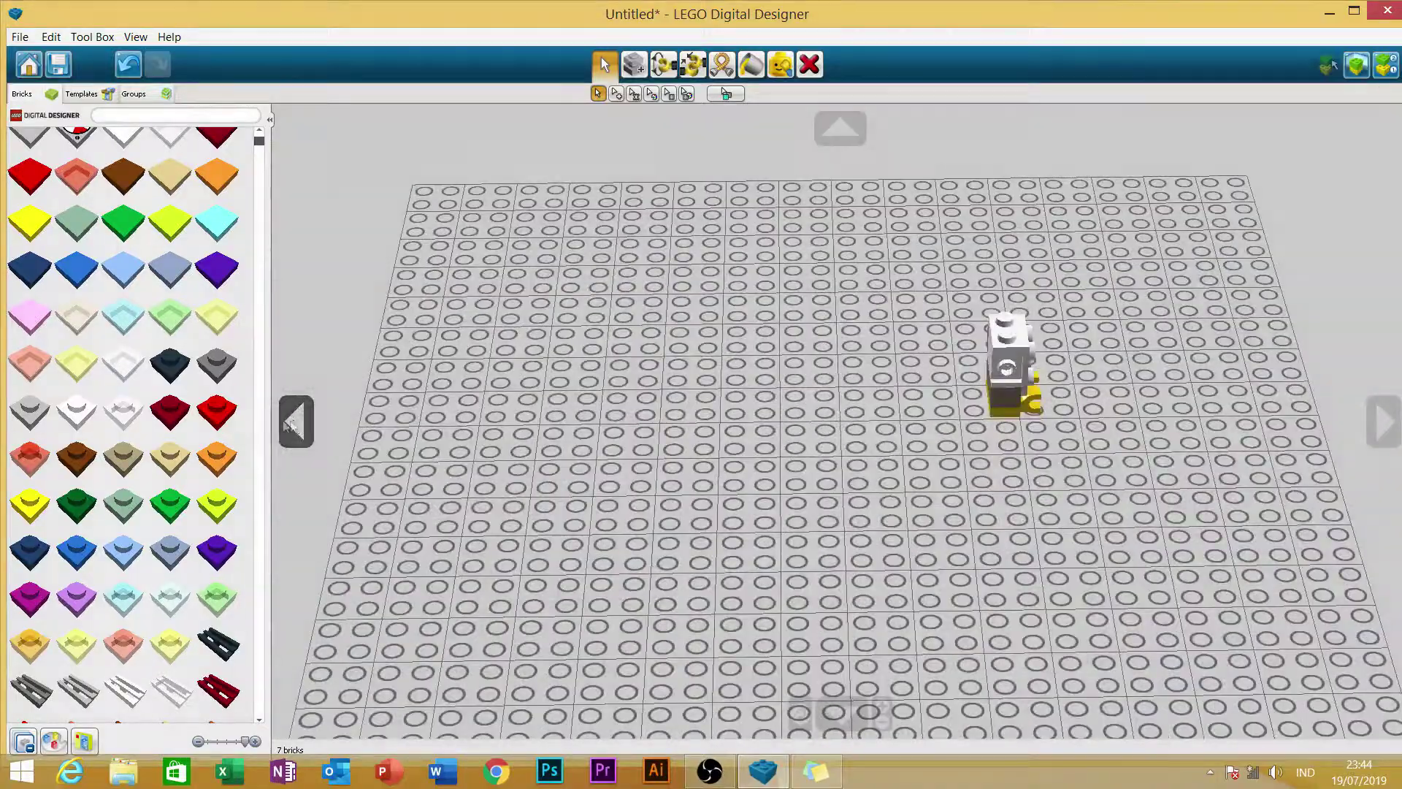
pyautogui.click(289, 422)
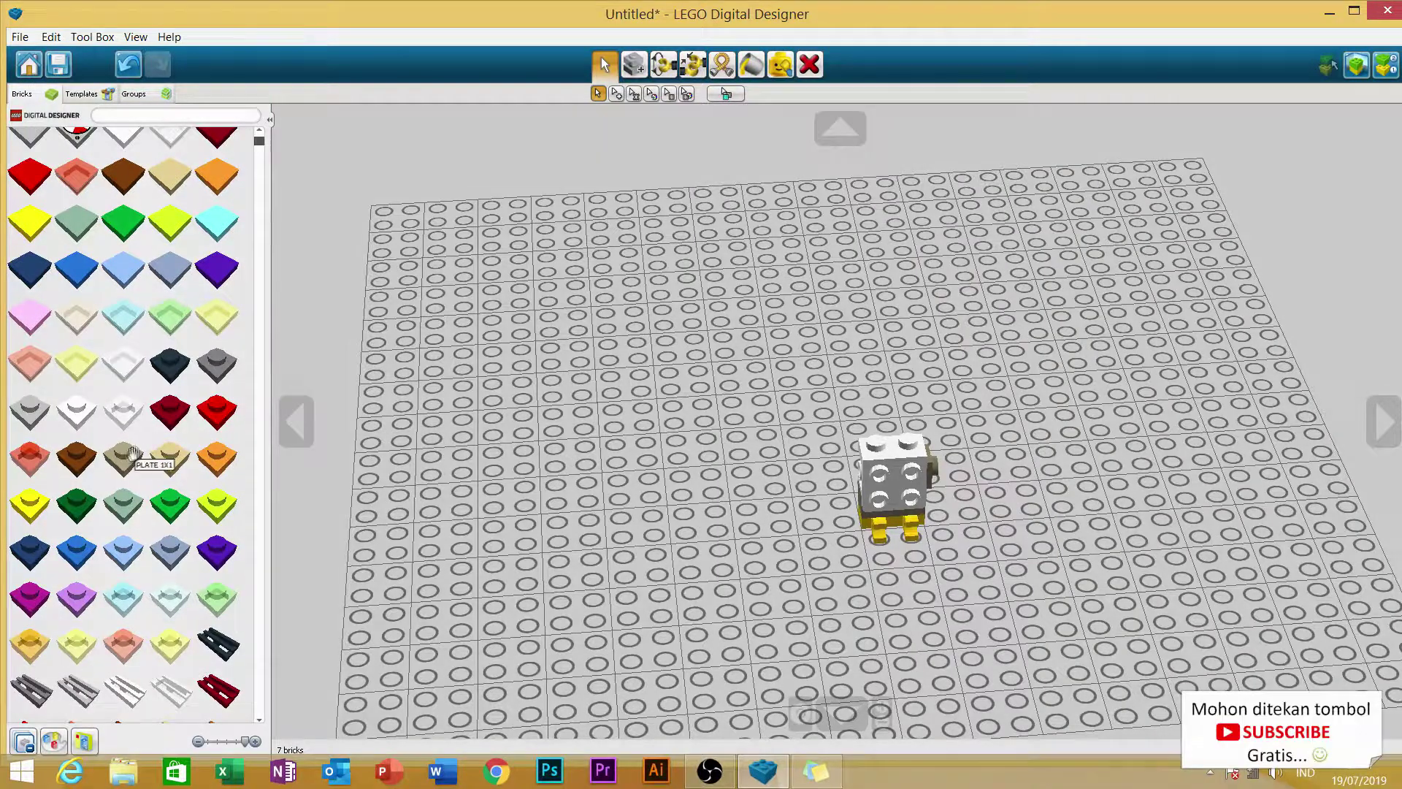
pyautogui.click(131, 453)
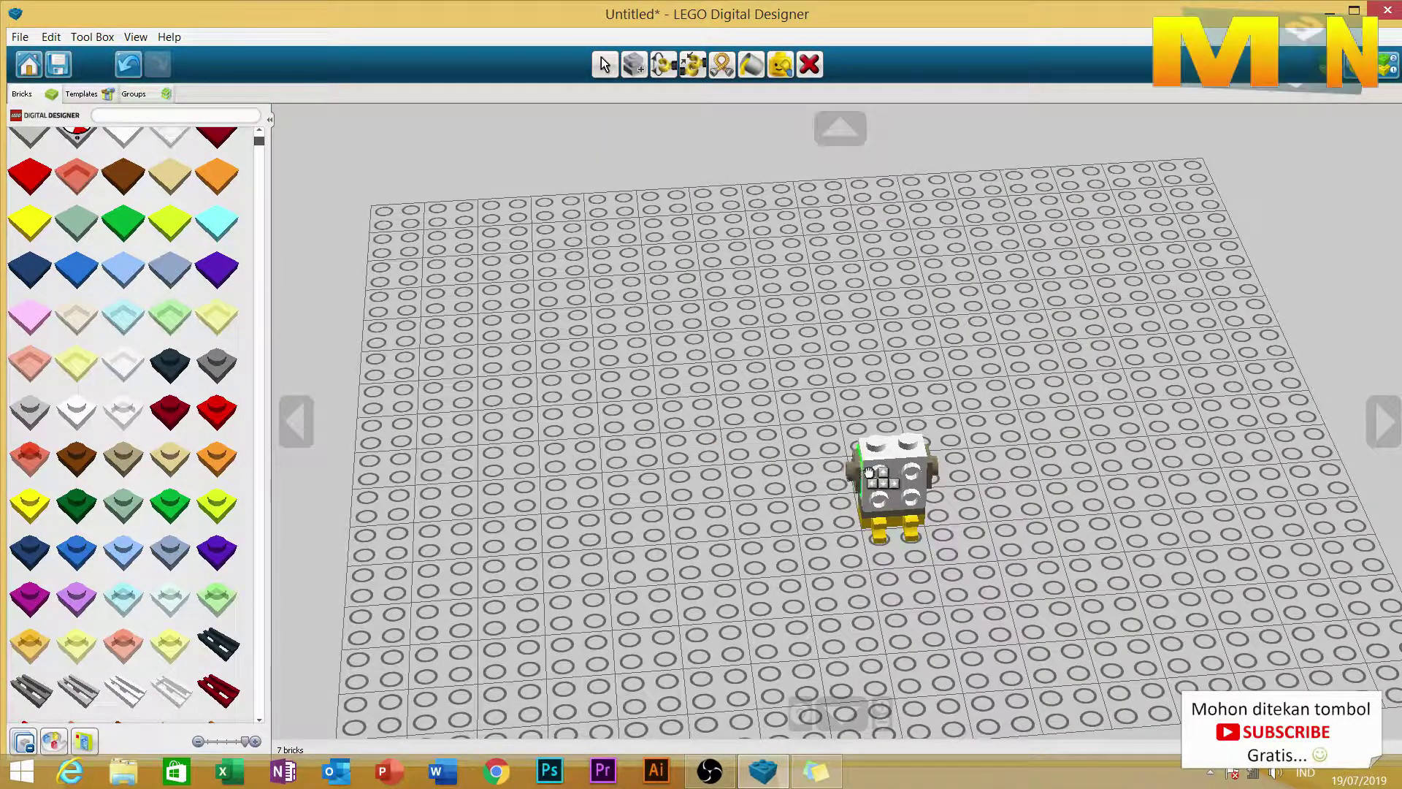
pyautogui.click(871, 468)
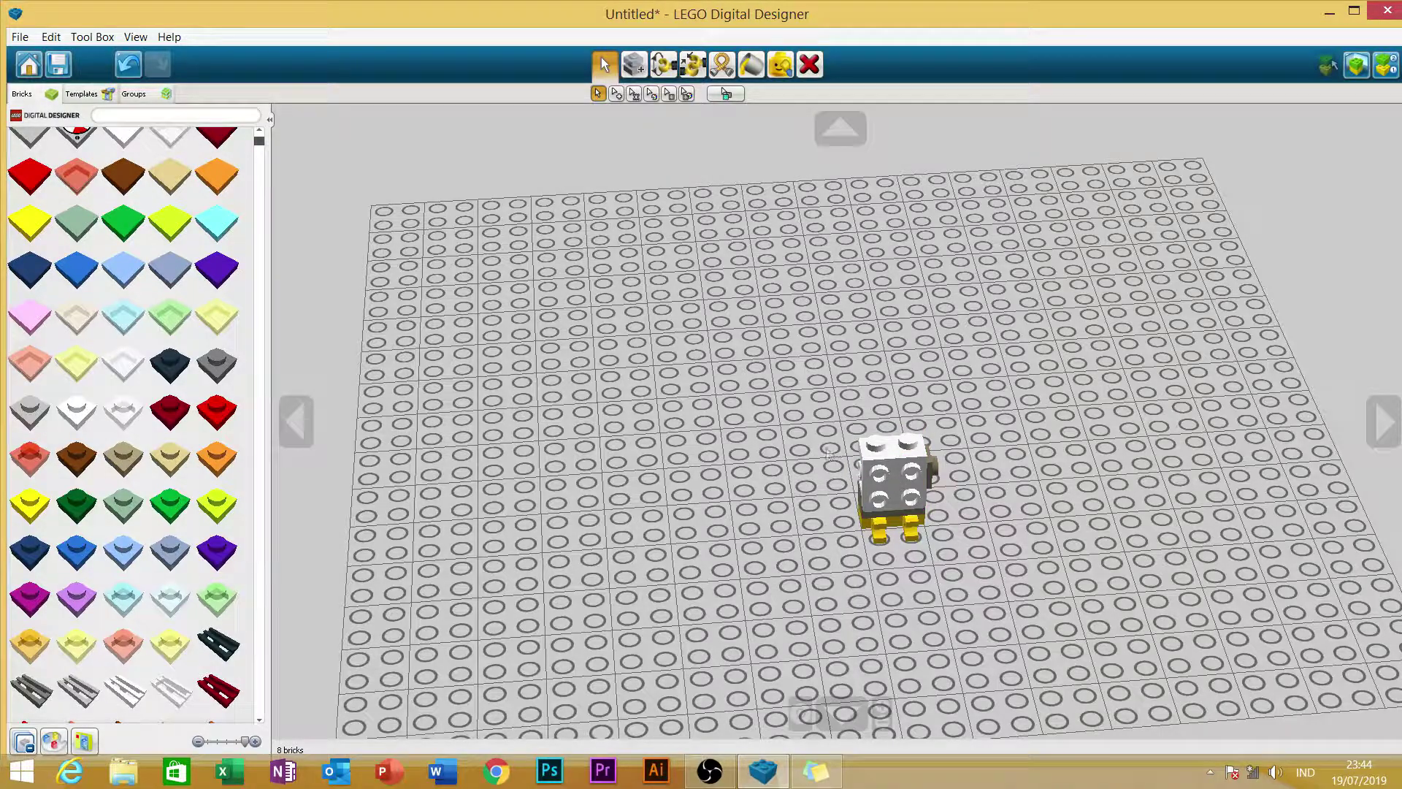
pyautogui.click(1382, 423)
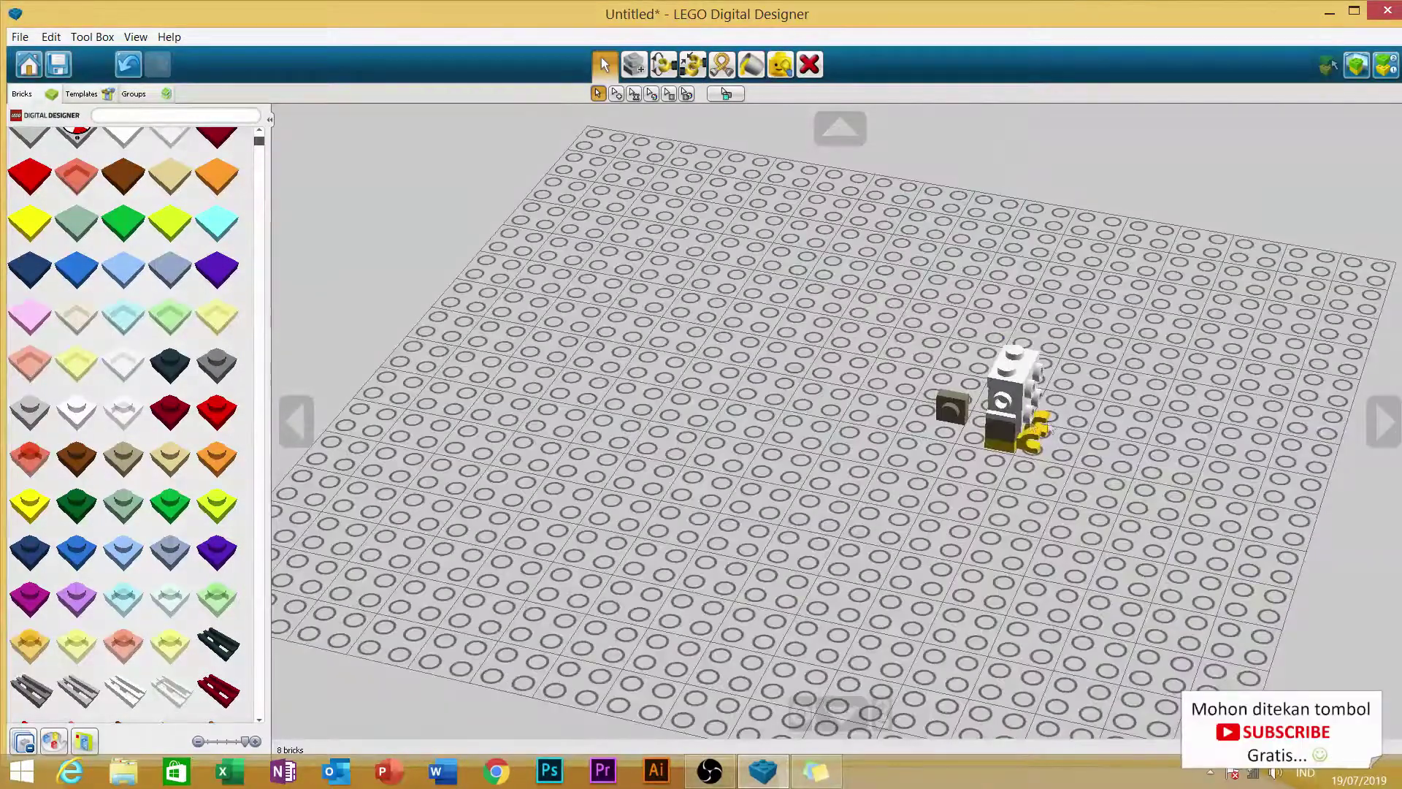
pyautogui.moveTo(961, 414); pyautogui.dragTo(985, 417)
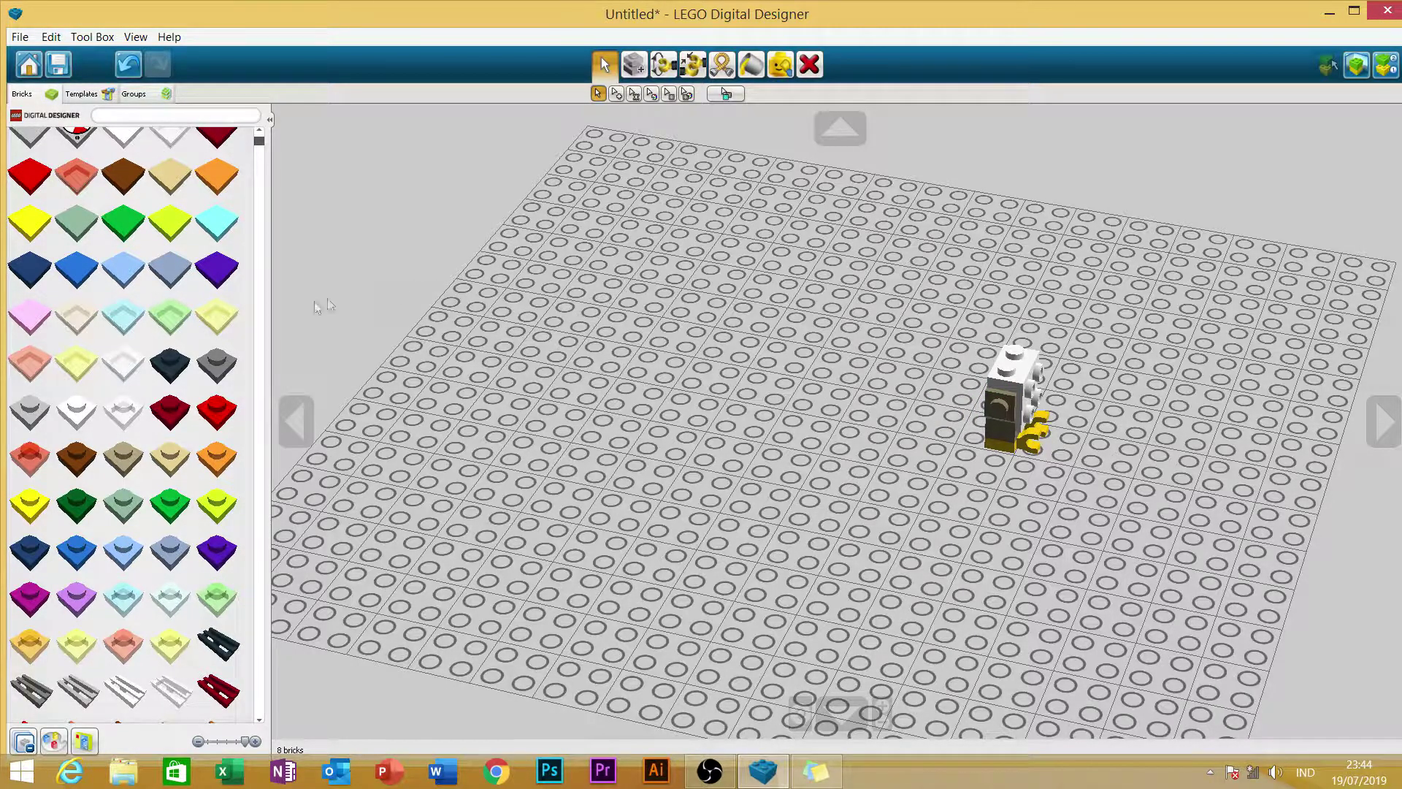
pyautogui.click(301, 422)
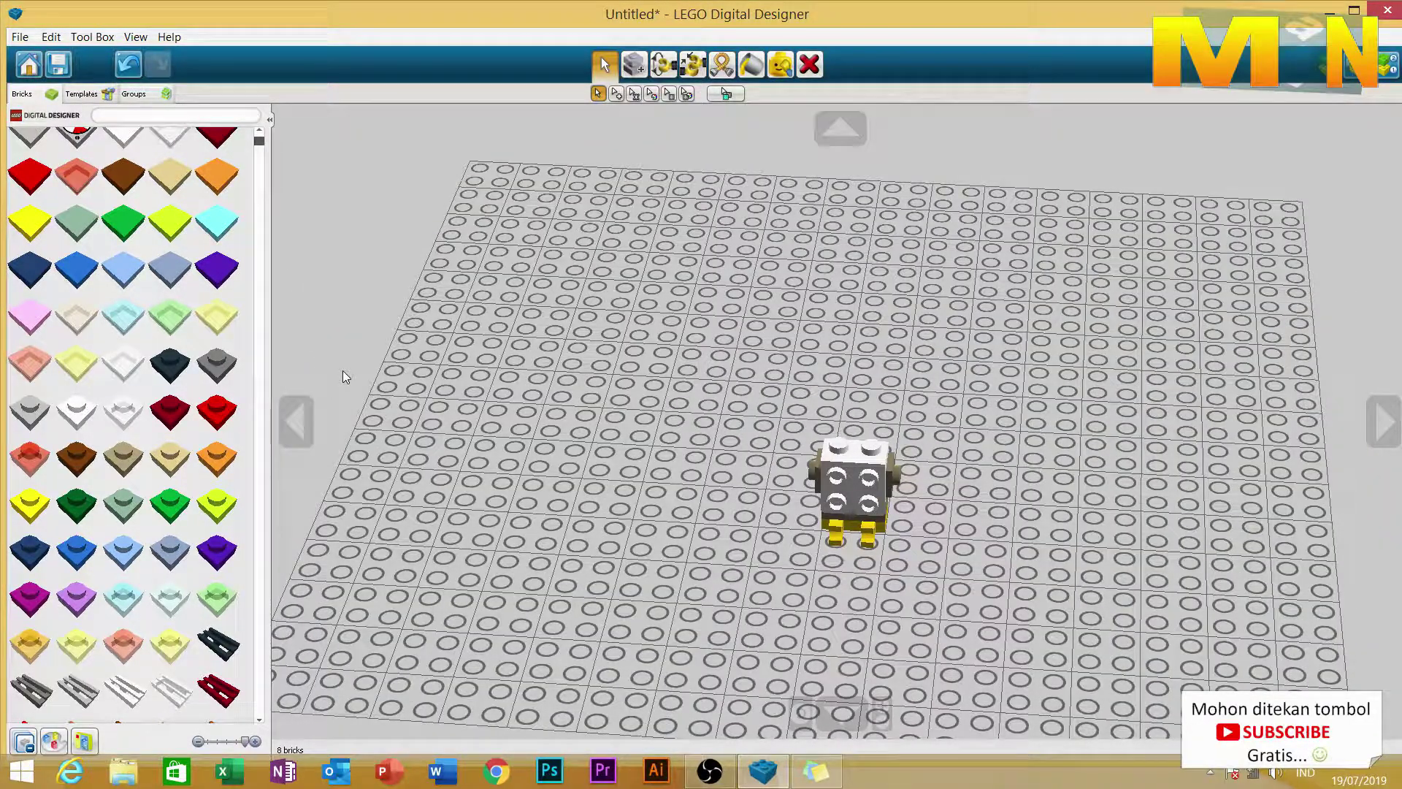
pyautogui.click(302, 388)
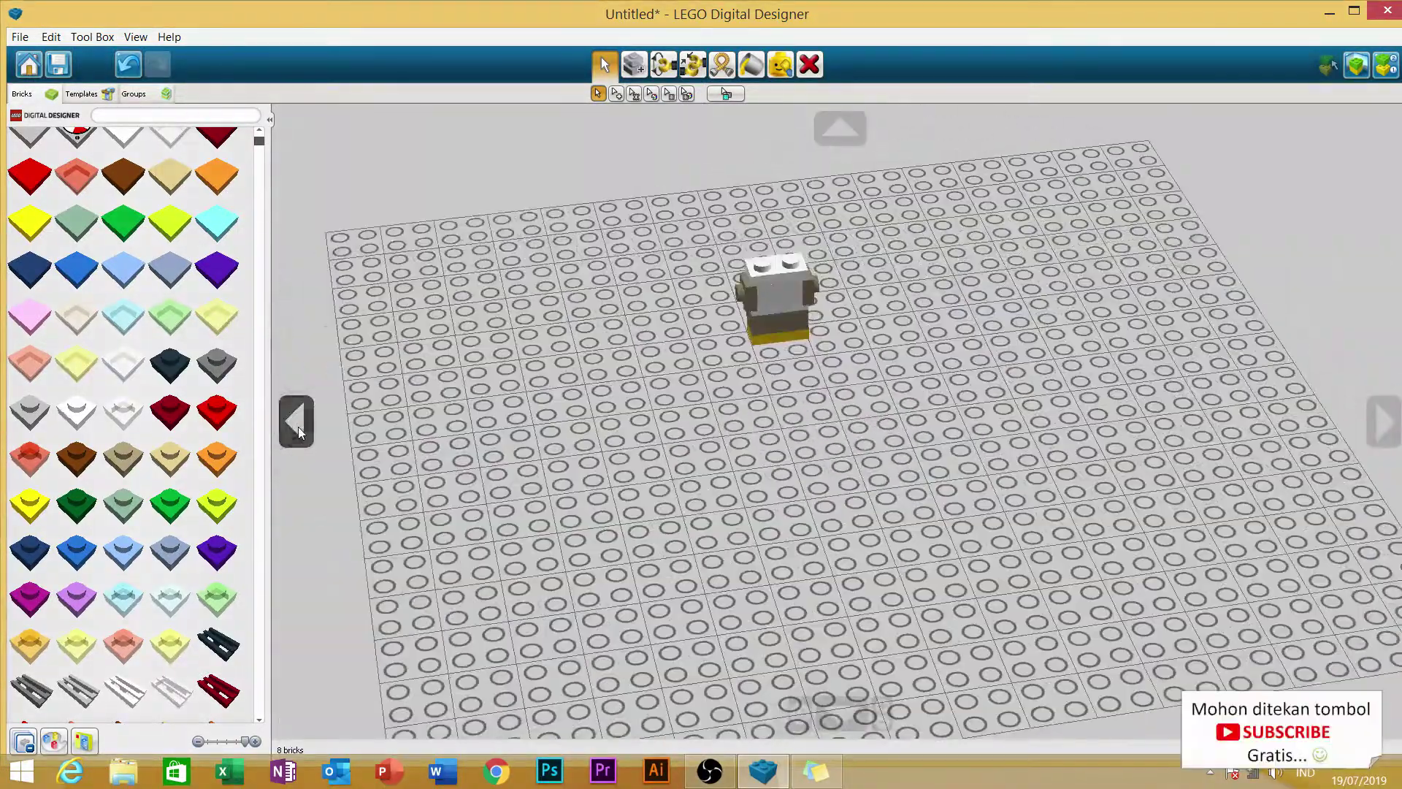
pyautogui.click(298, 430)
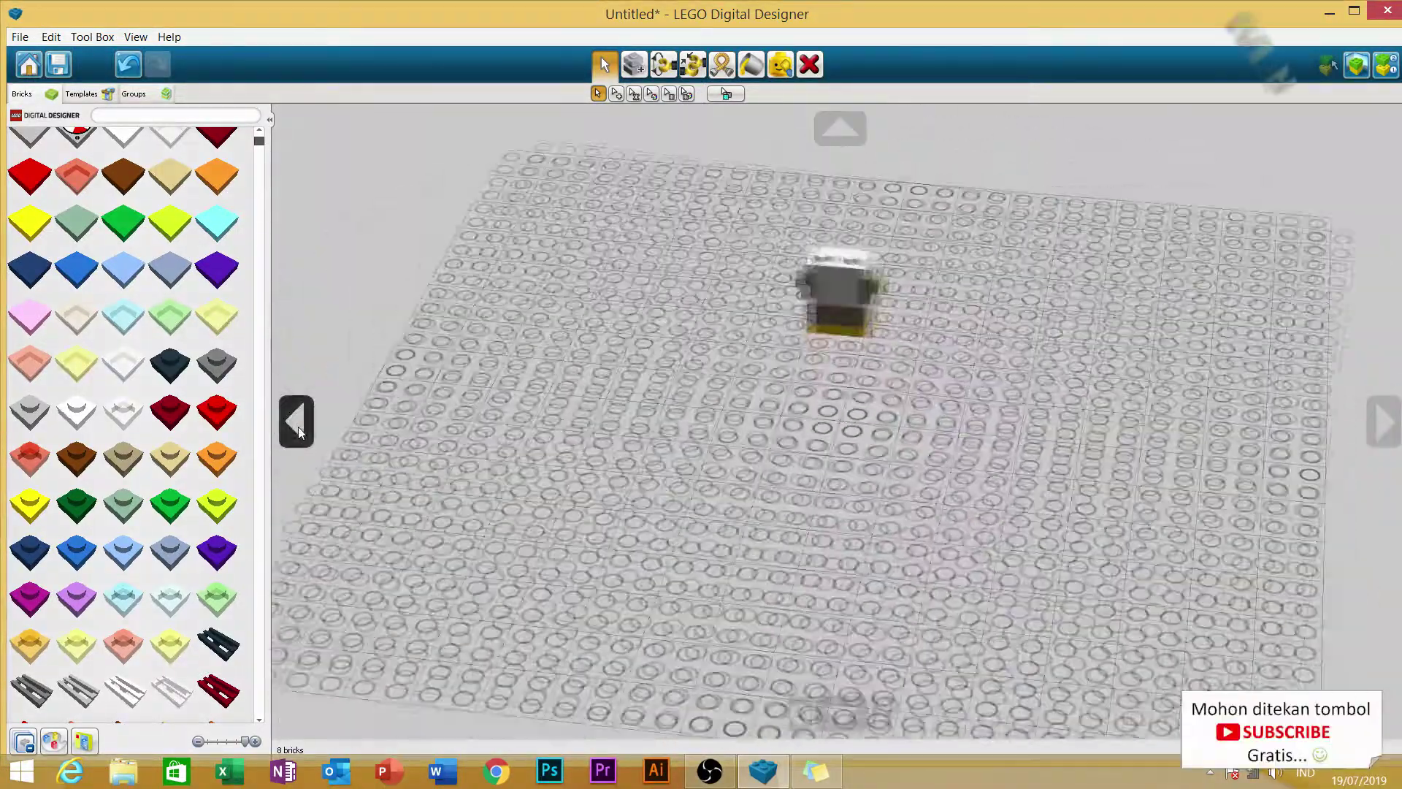
pyautogui.click(298, 431)
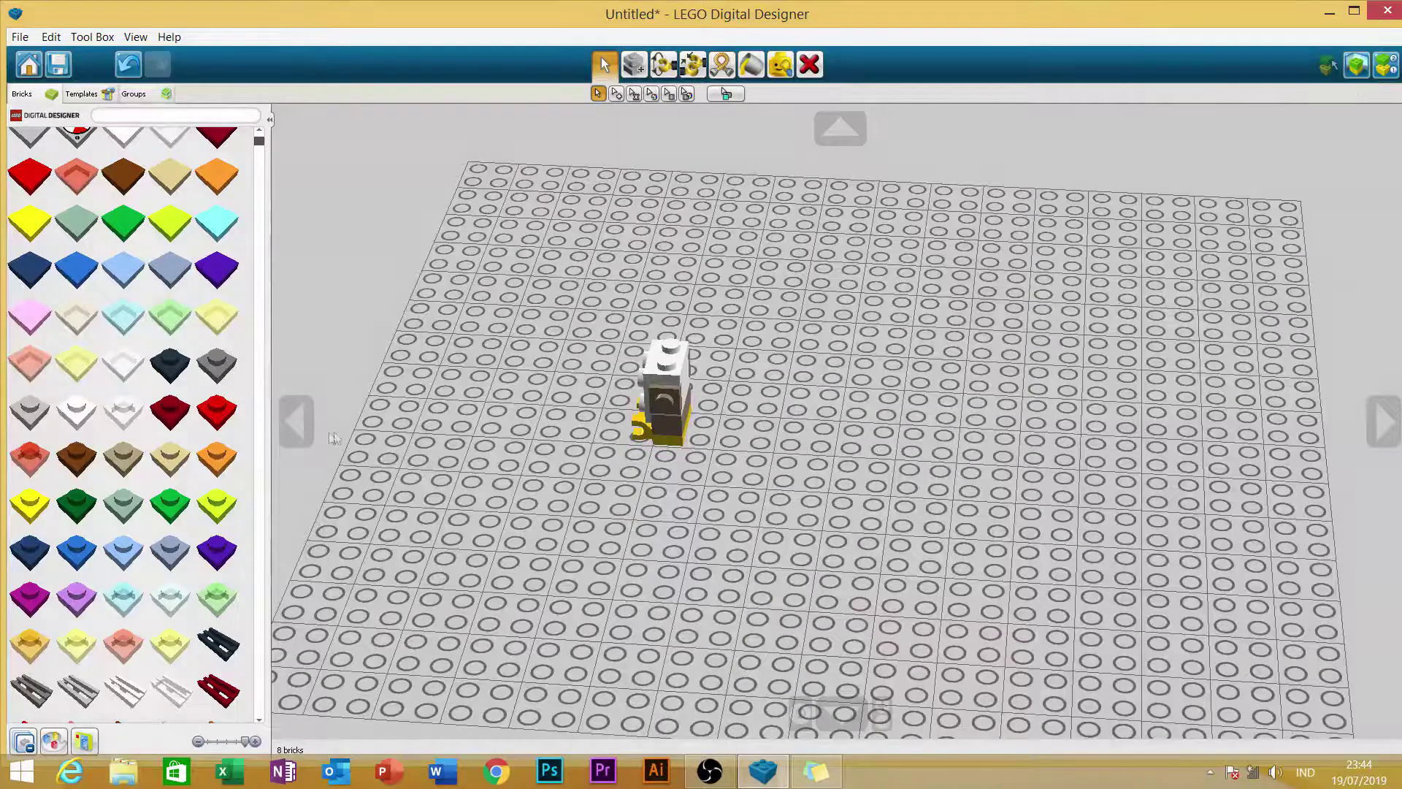
# Attach a brown 1x2 flat tile to the dark tan 1x1 plate on one side of the white bricks.
pyautogui.scroll(-8, 123, 369)
pyautogui.scroll(-4, 123, 369)
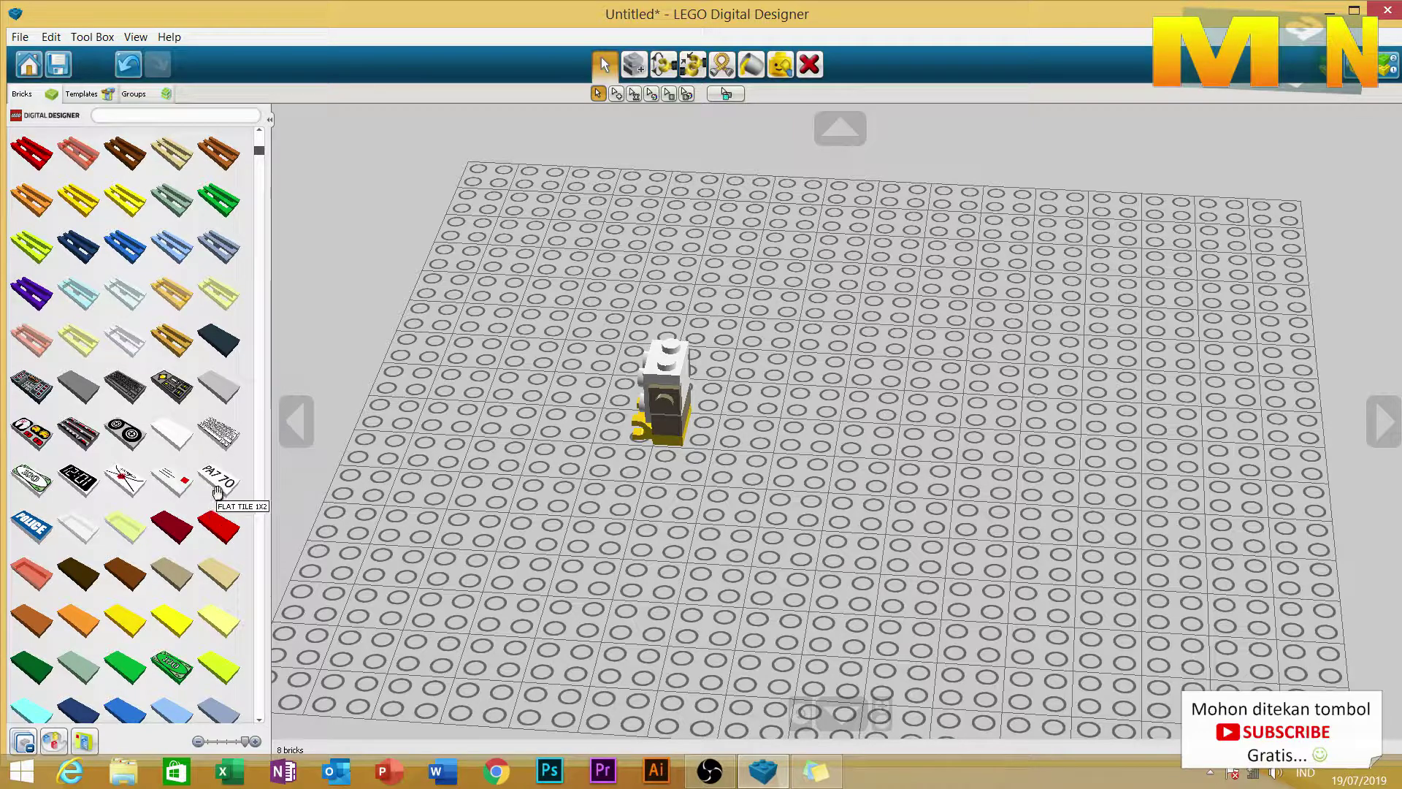
pyautogui.click(132, 579)
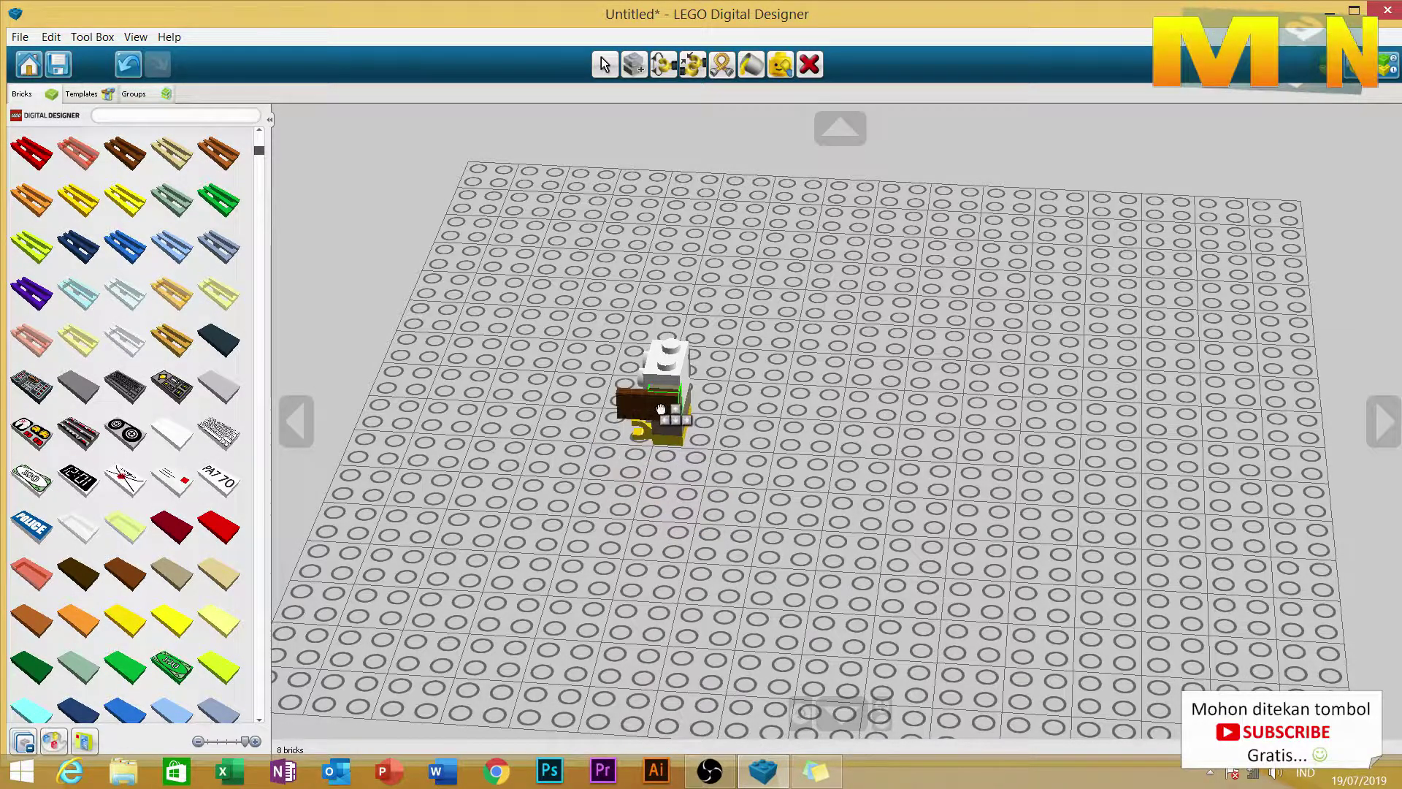
pyautogui.click(661, 408)
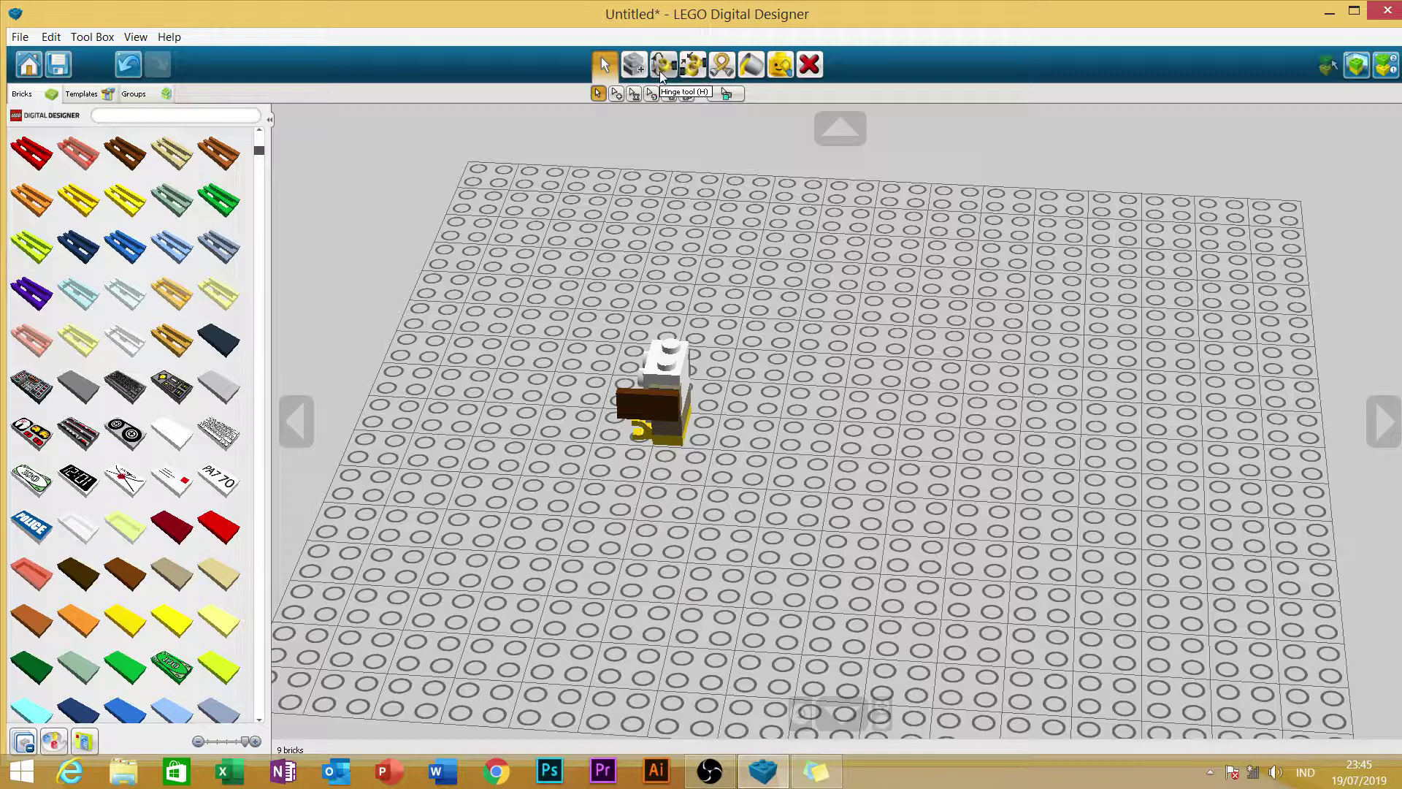
# Rotate the brown tile with the Hinge tool to 56.19 degrees so it slants like a wing.
pyautogui.click(662, 66)
pyautogui.click(654, 404)
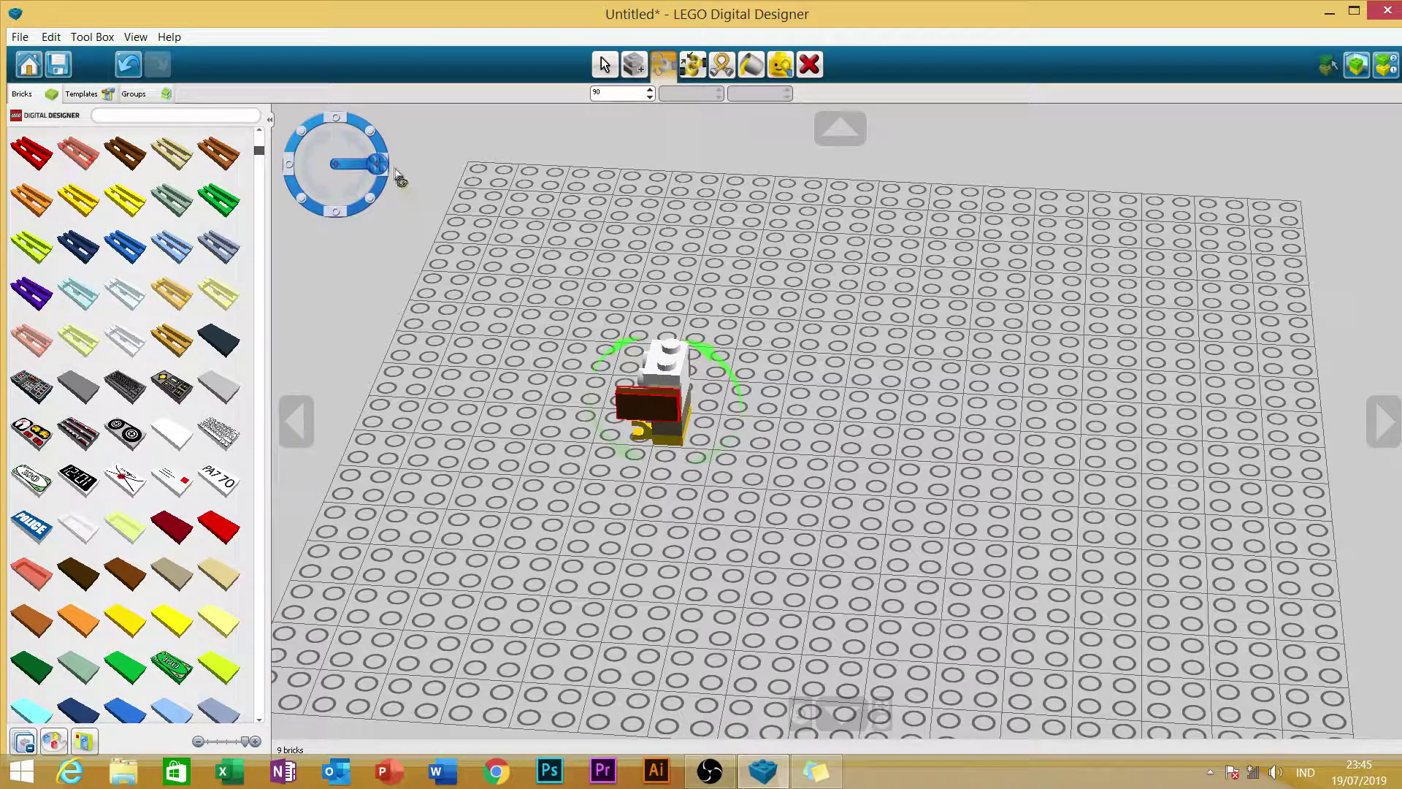
pyautogui.moveTo(377, 164); pyautogui.dragTo(371, 139)
# Attach a second brown 1x2 flat tile to the dark tan 1x1 plate on the opposite side of the body.
pyautogui.click(296, 421)
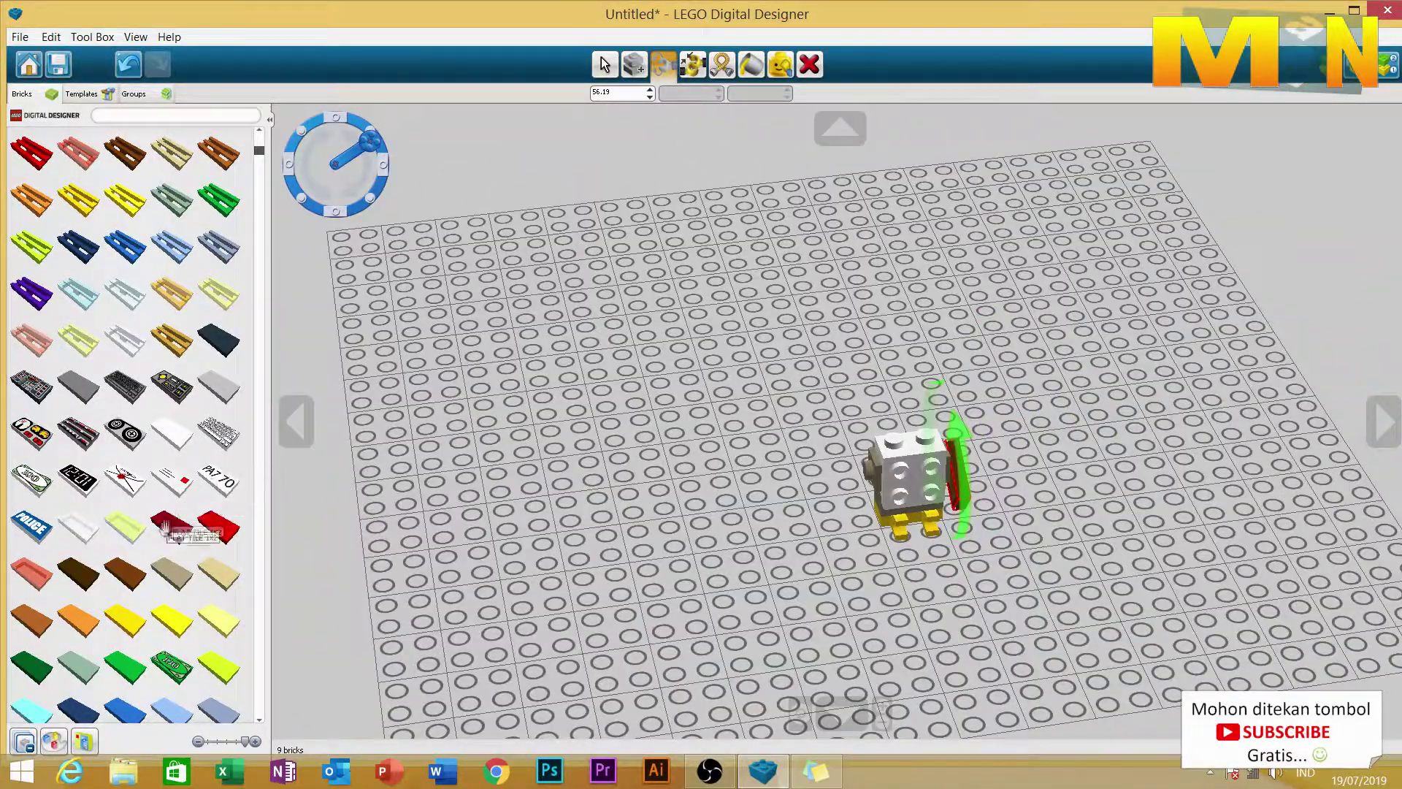
pyautogui.click(126, 571)
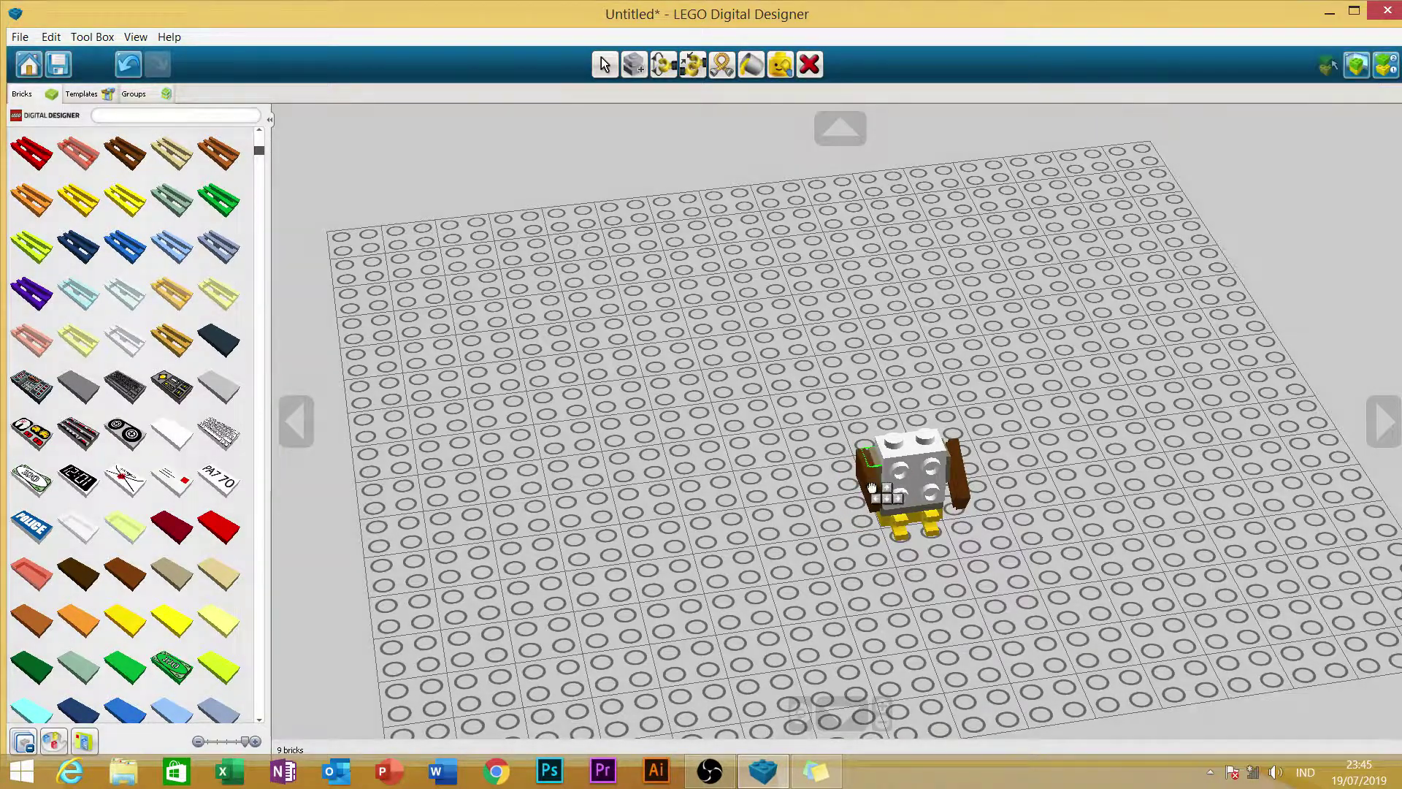
pyautogui.click(873, 488)
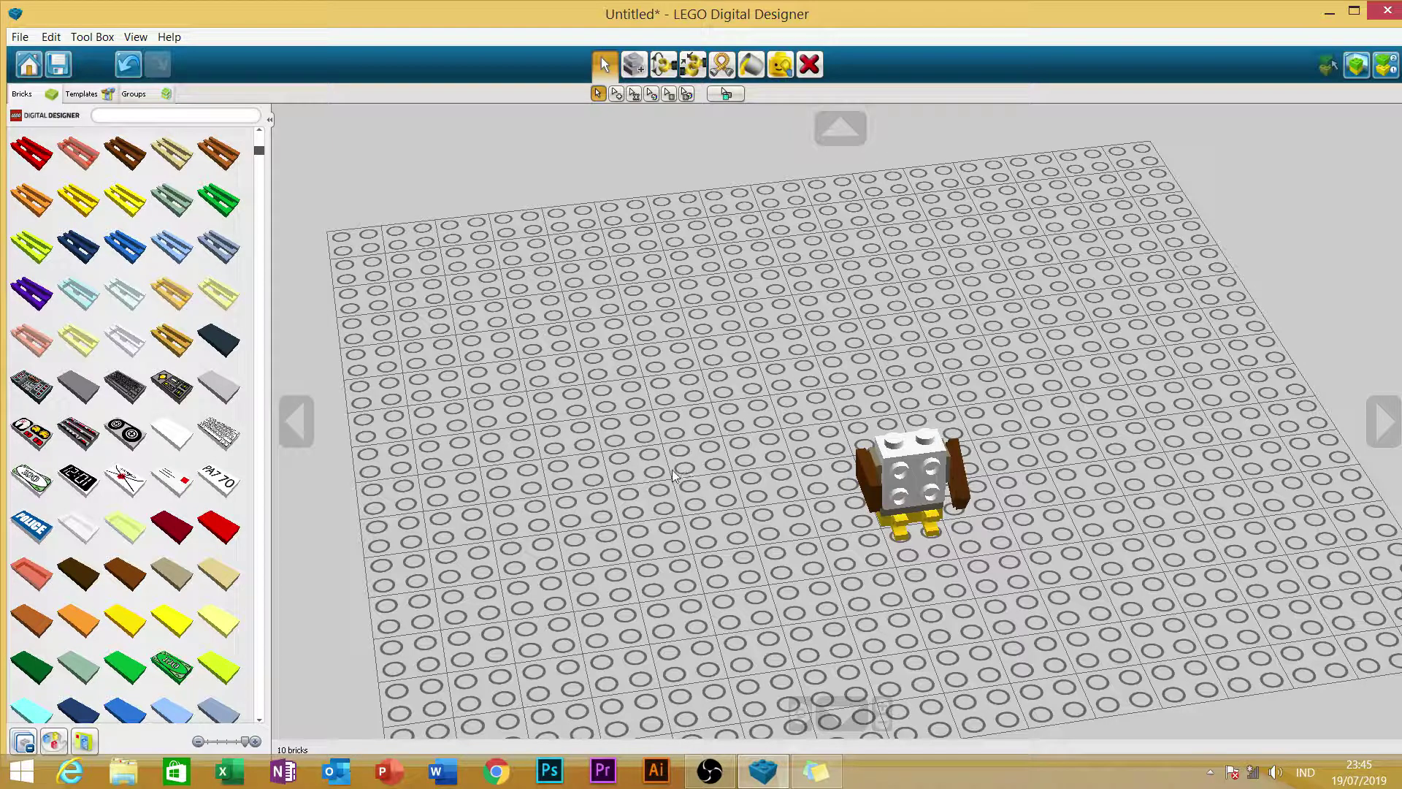
# Rotate the second brown tile with the Hinge tool so it slants outward like a wing.
pyautogui.moveTo(869, 474)
pyautogui.mouseDown()
pyautogui.moveTo(813, 372)
pyautogui.moveTo(883, 497)
pyautogui.mouseUp()
pyautogui.click(876, 490)
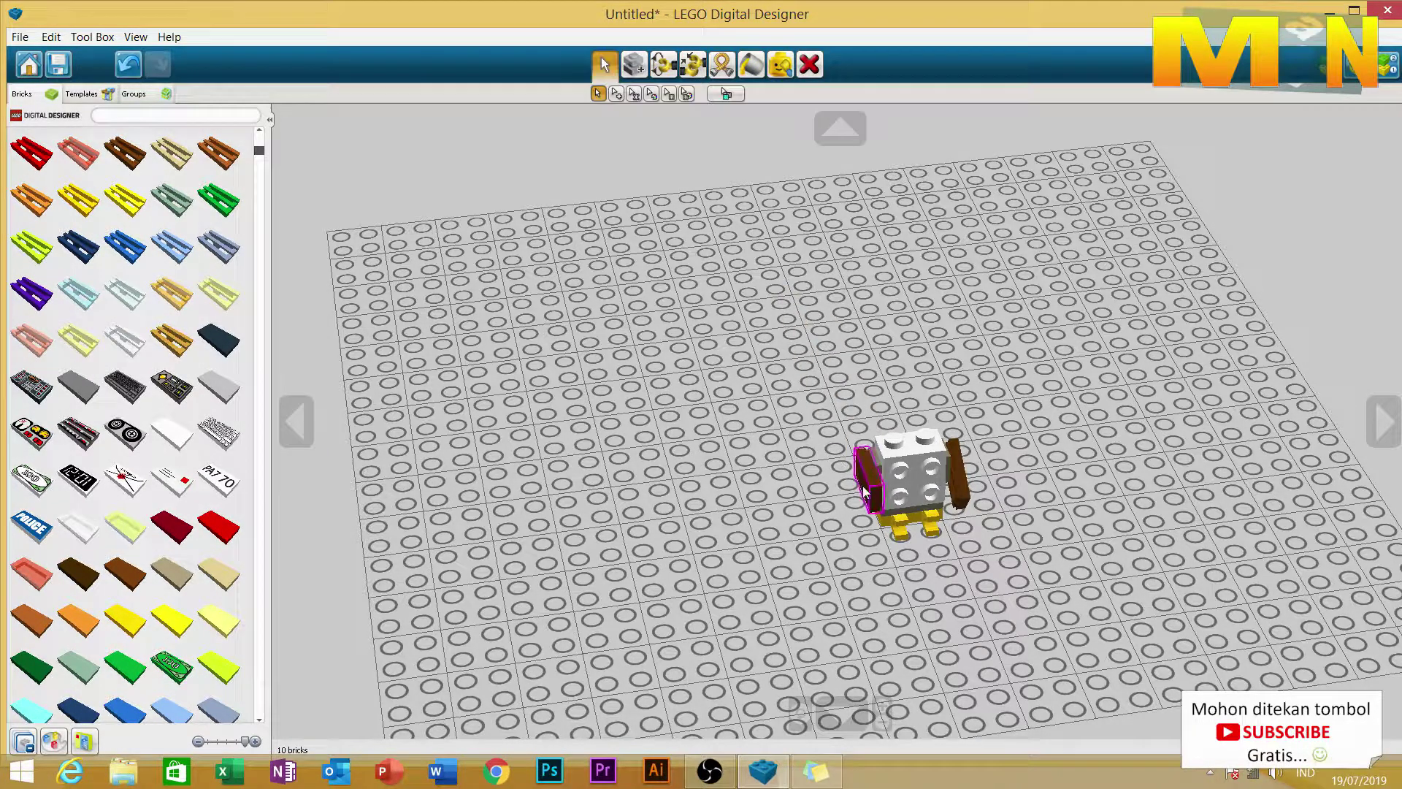
pyautogui.click(663, 64)
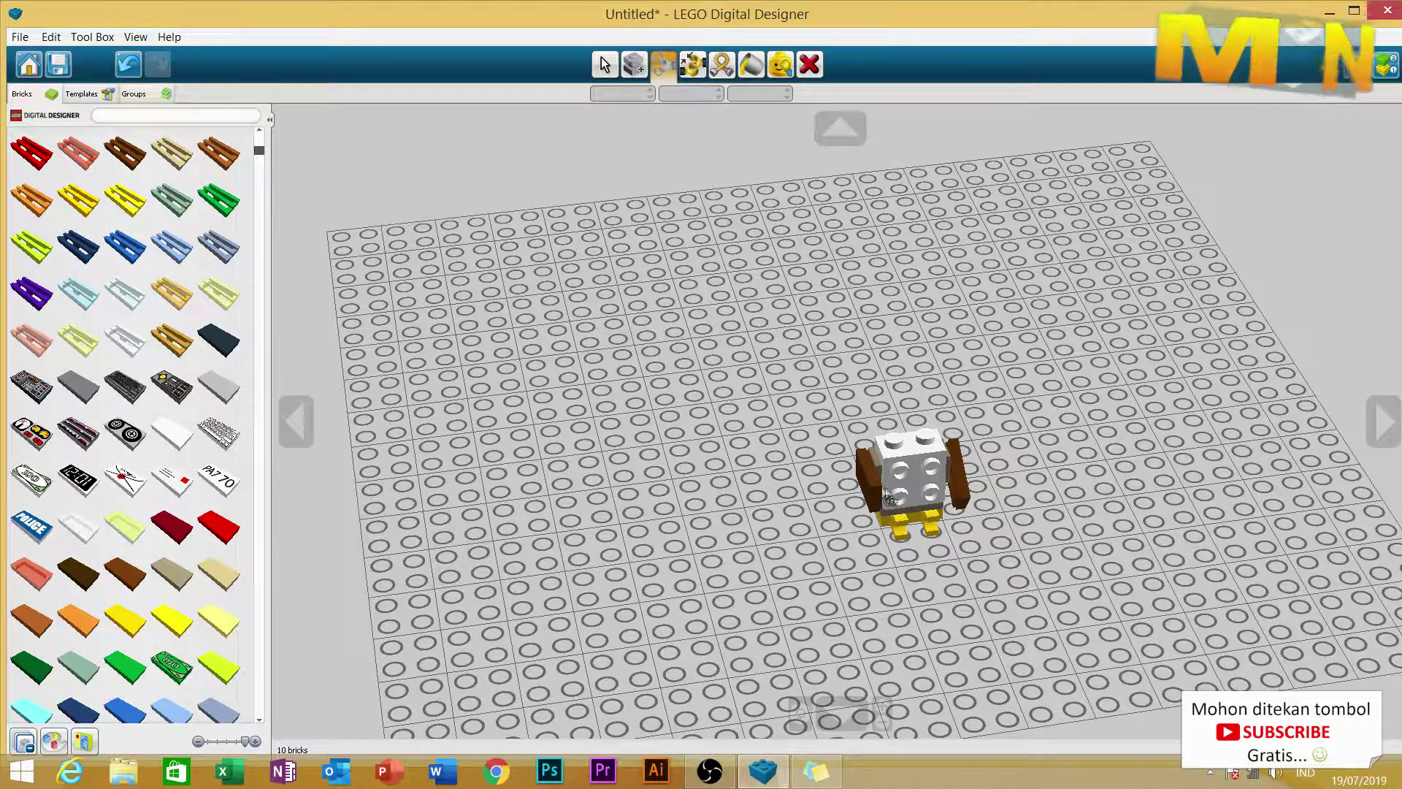
pyautogui.click(866, 477)
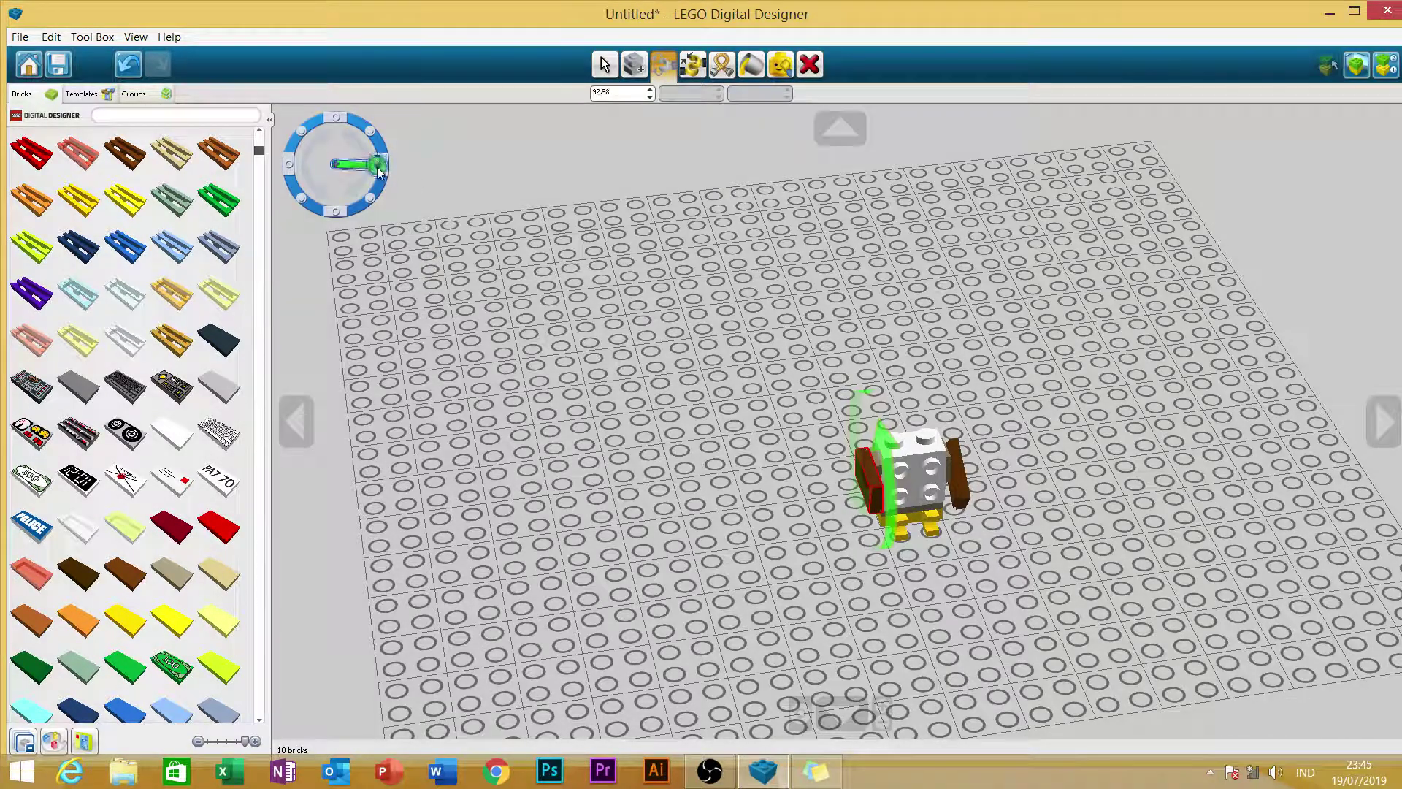
pyautogui.moveTo(369, 143); pyautogui.dragTo(289, 250)
pyautogui.click(381, 292)
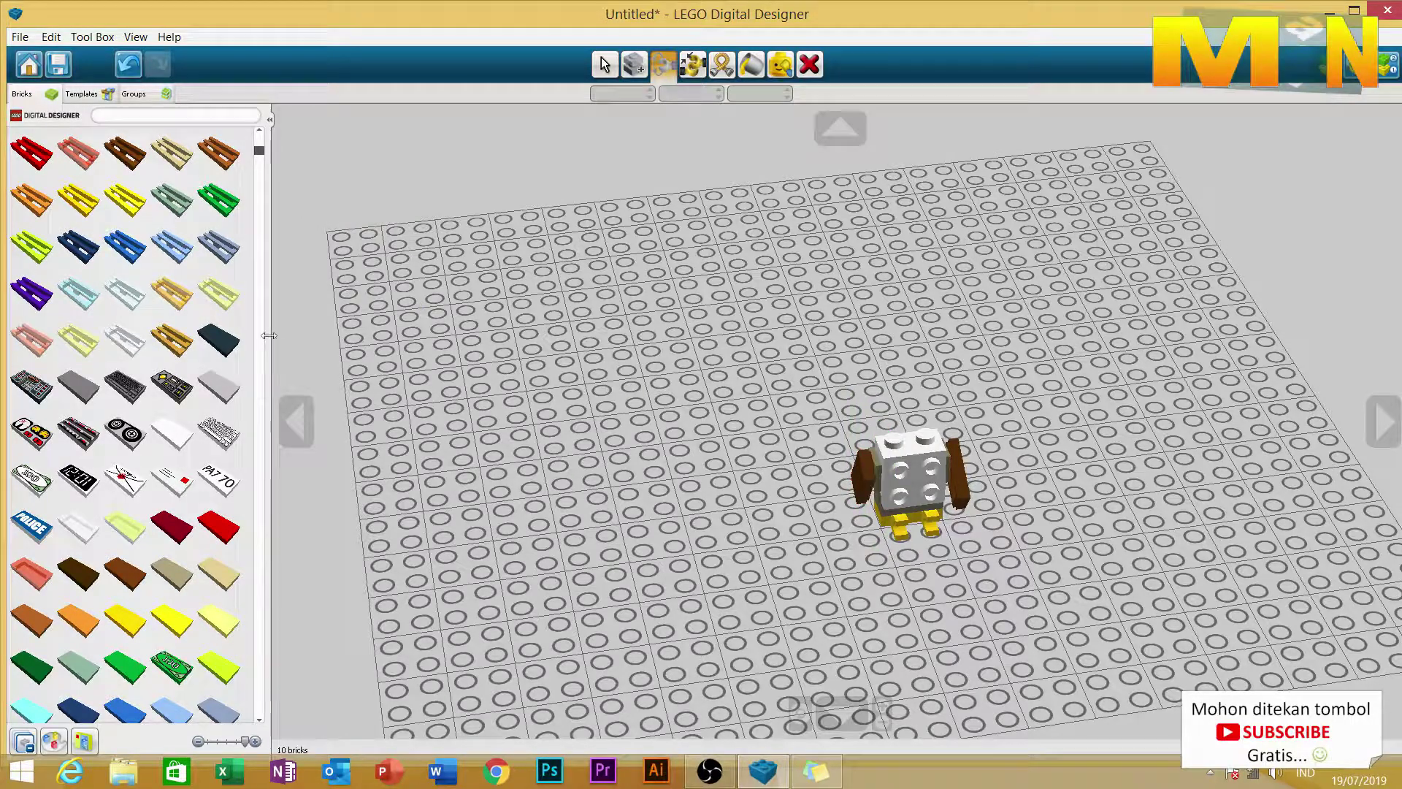
pyautogui.click(601, 67)
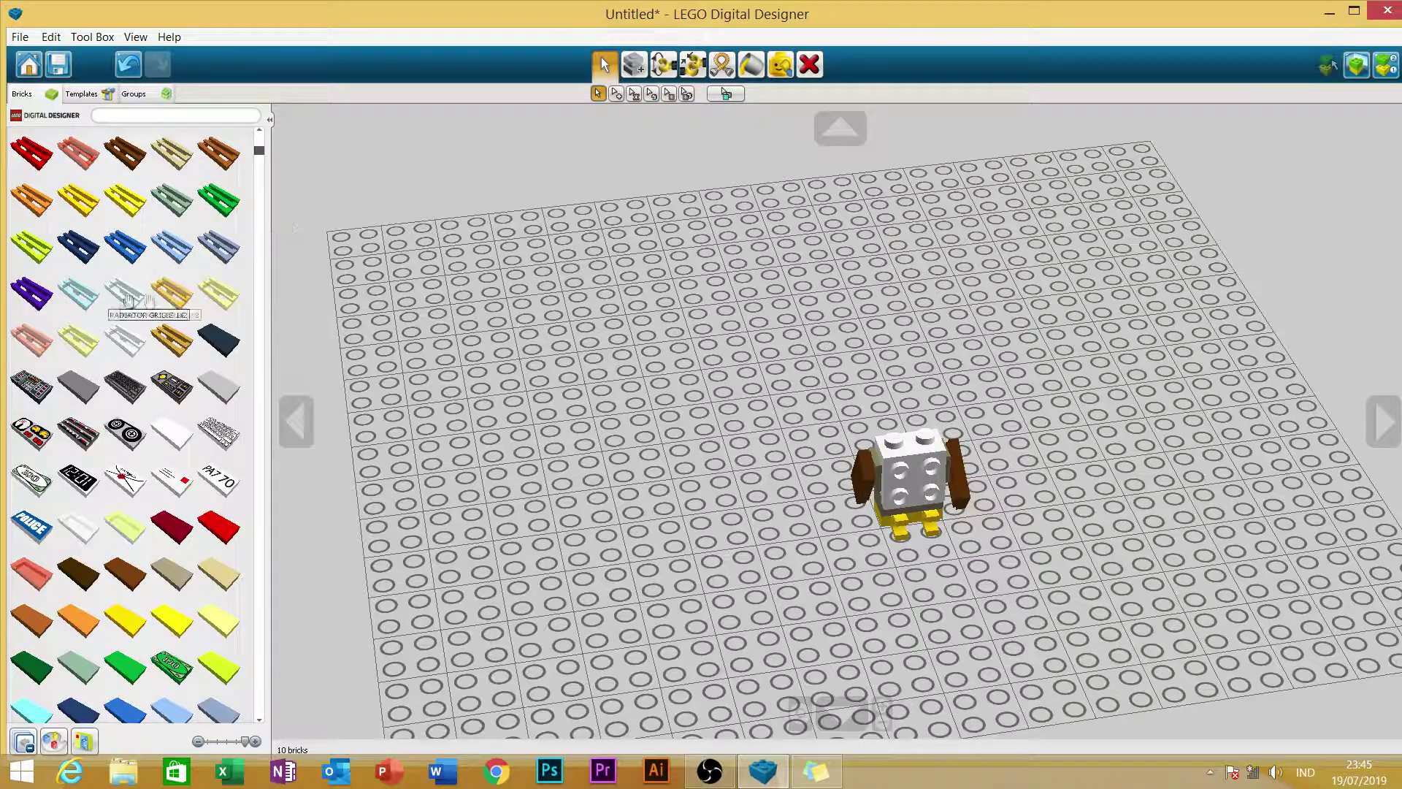
# Place a dark tan 1x2 plate with one centred stud on top of the white angular bricks.
pyautogui.click(296, 420)
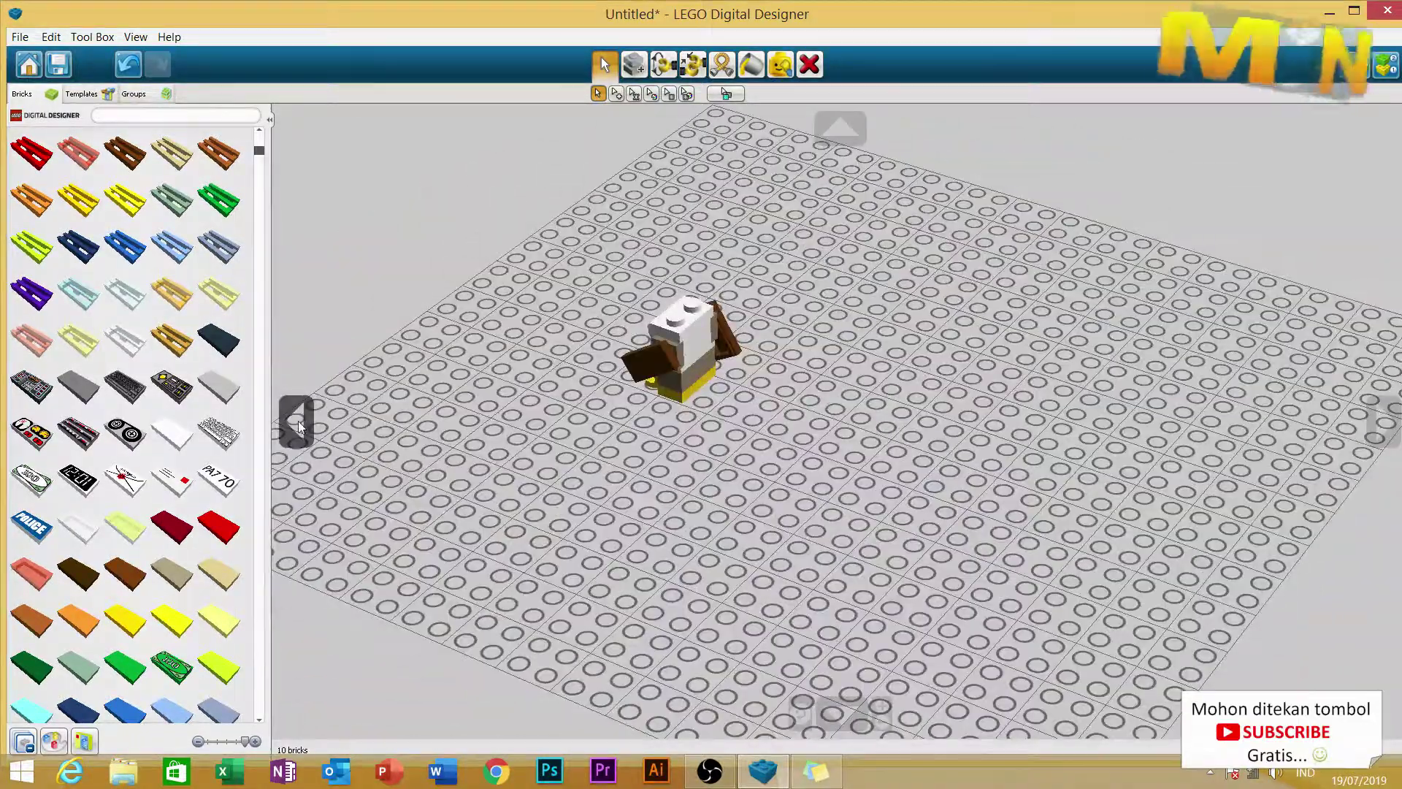
pyautogui.click(297, 419)
pyautogui.scroll(5, 223, 328)
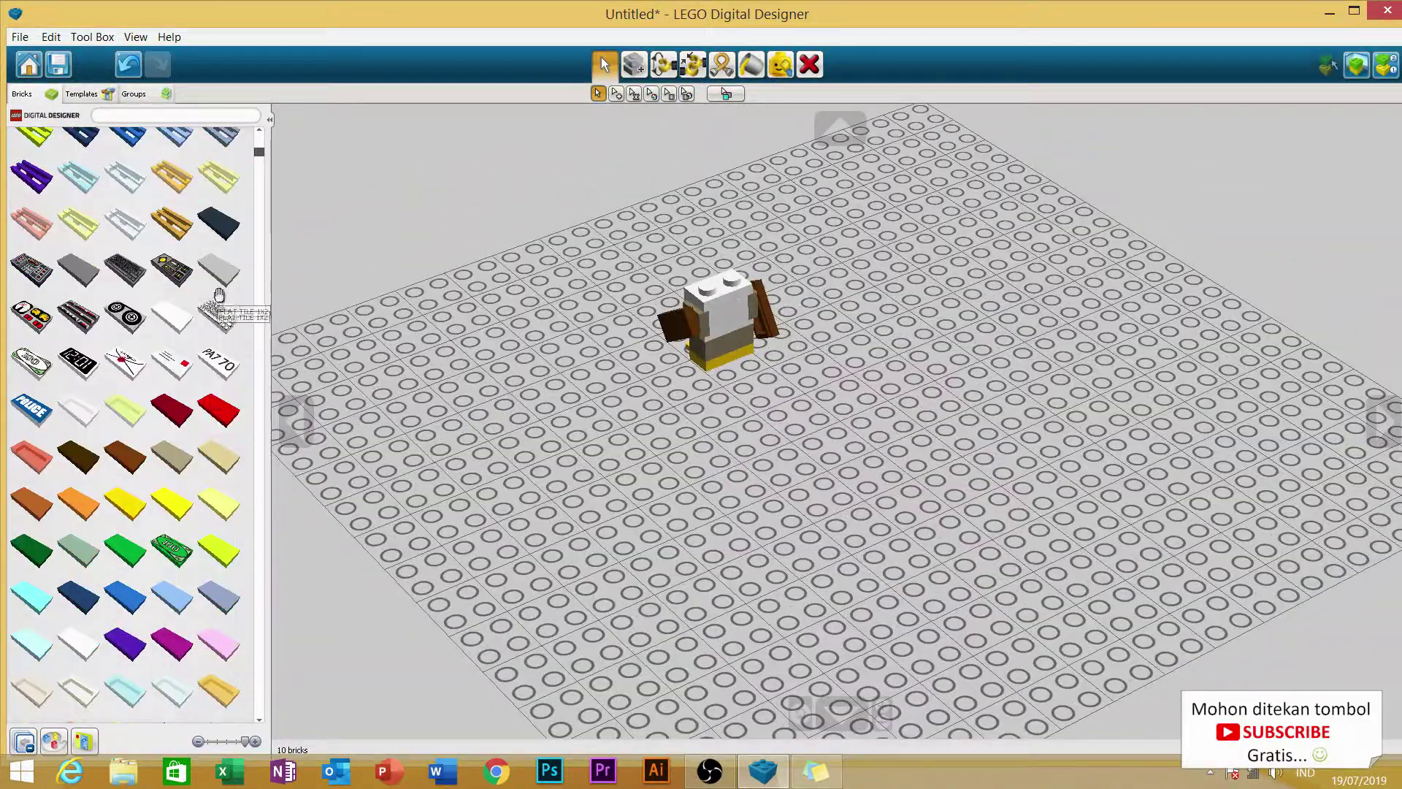
pyautogui.scroll(2, 221, 255)
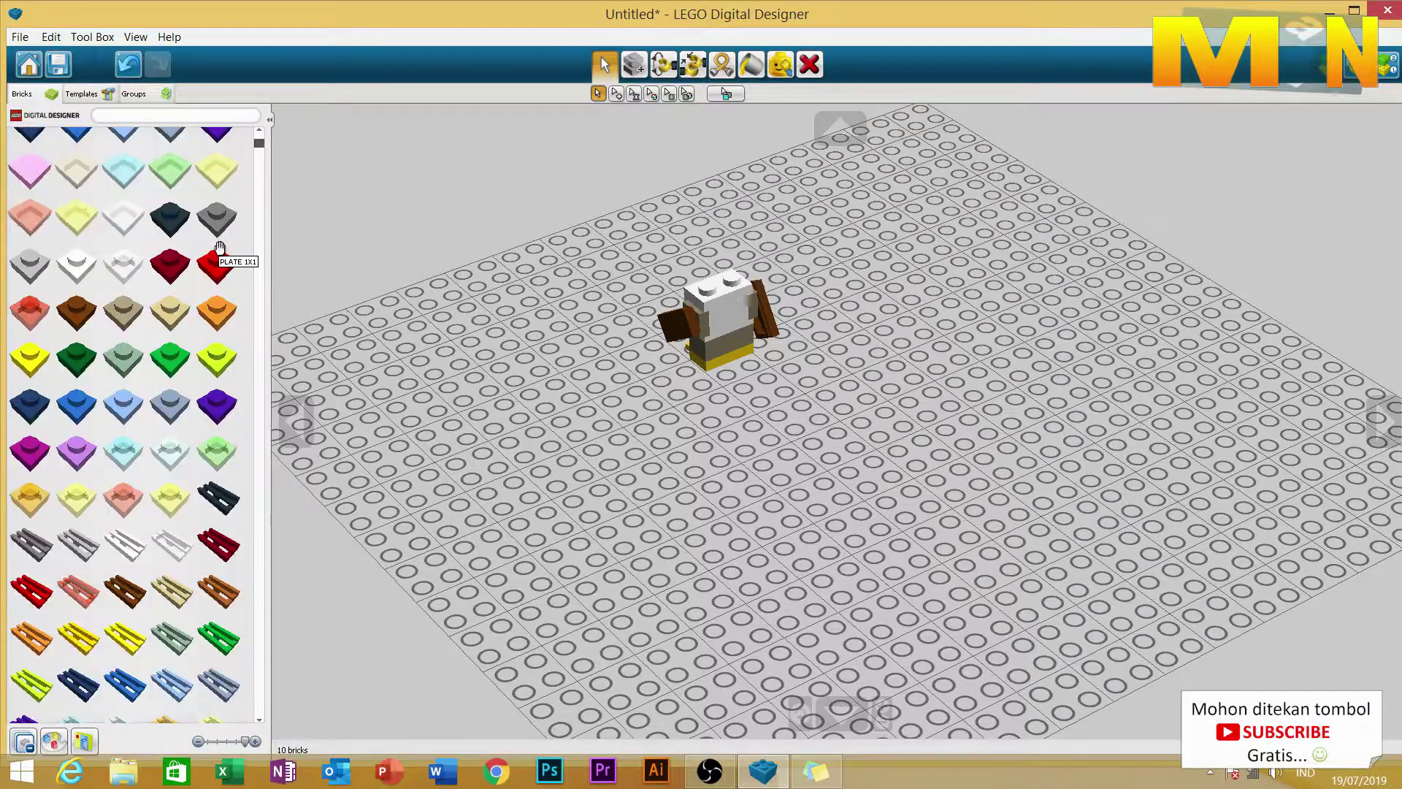
pyautogui.scroll(-8, 222, 281)
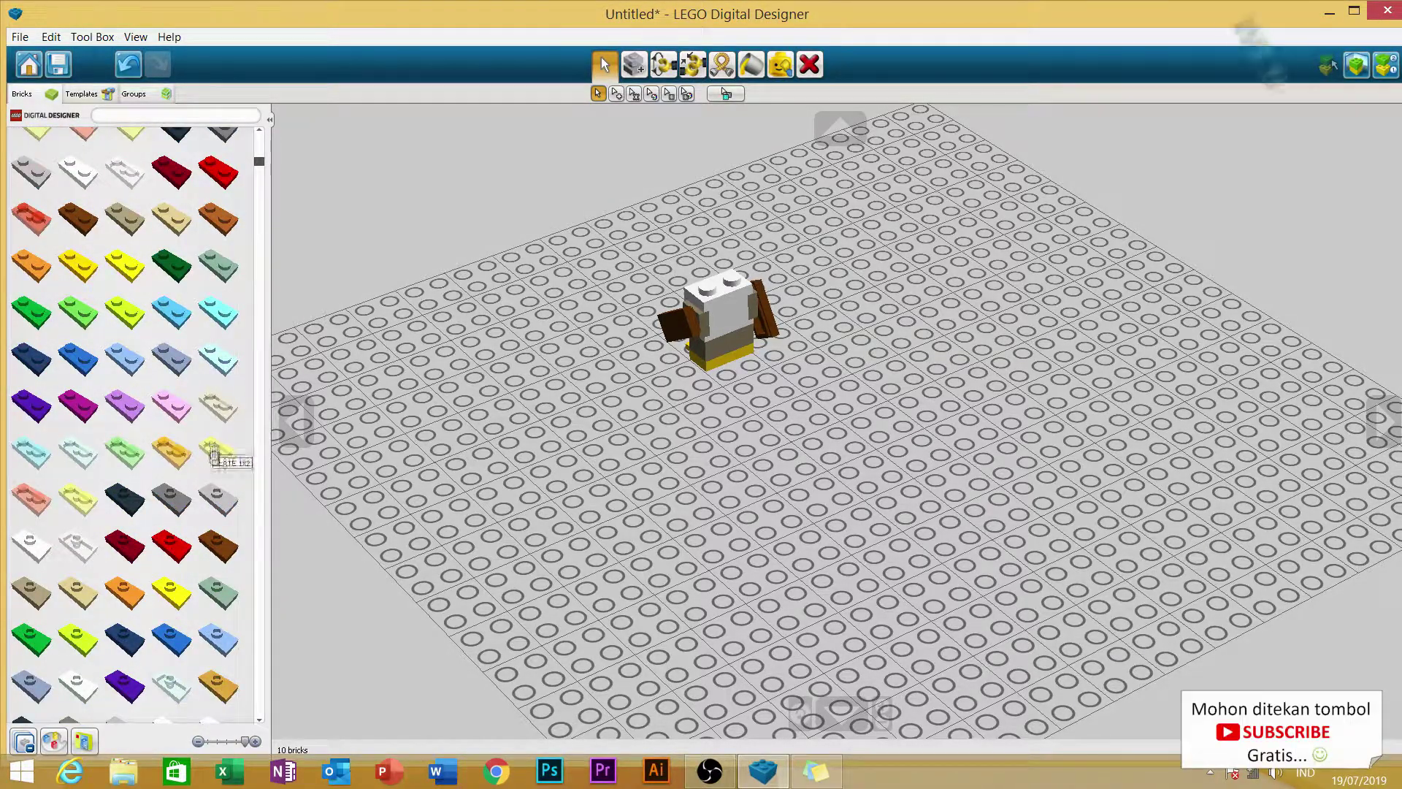
pyautogui.click(78, 593)
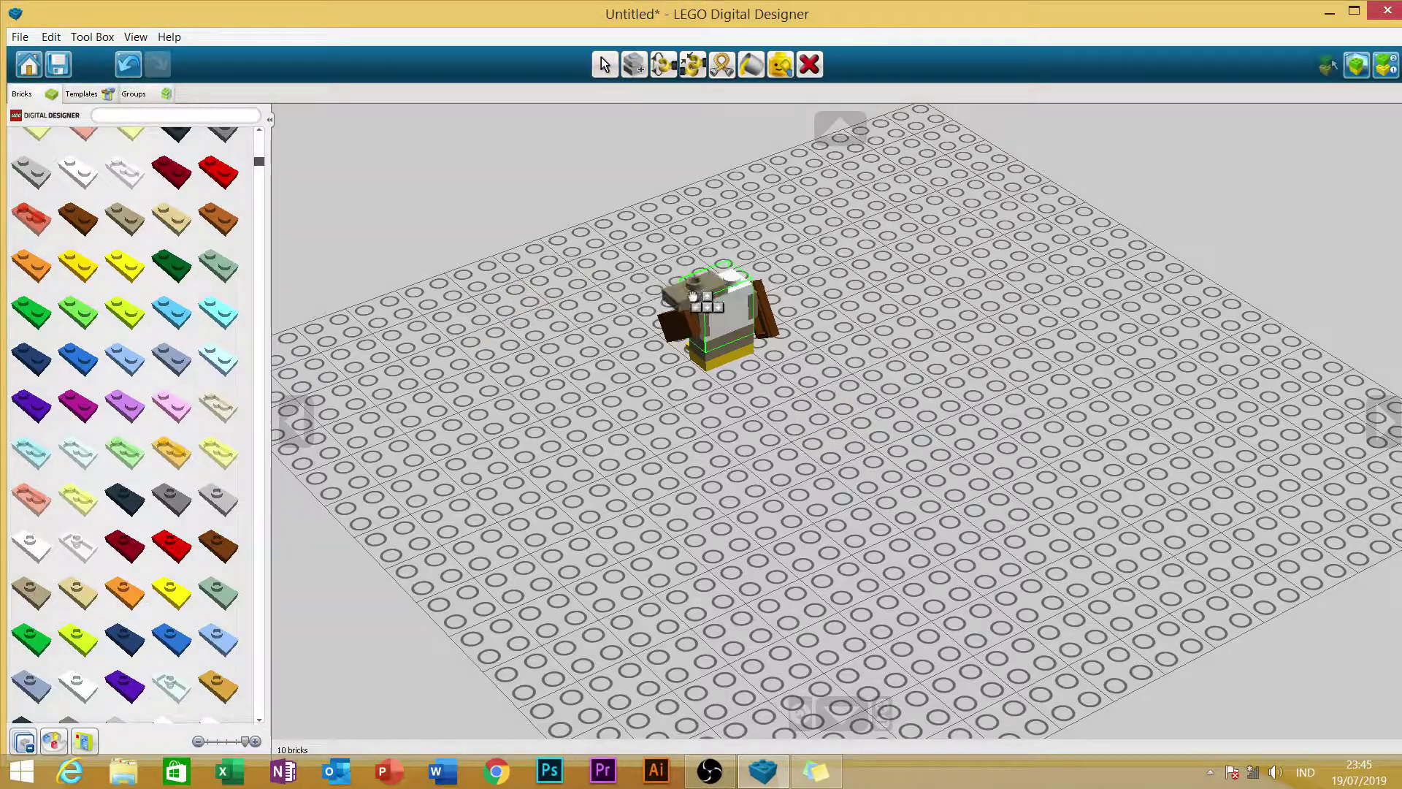
pyautogui.click(718, 291)
# Expand all brick categories in the palette and bring up the 1x2 plates with stubs.
pyautogui.click(296, 438)
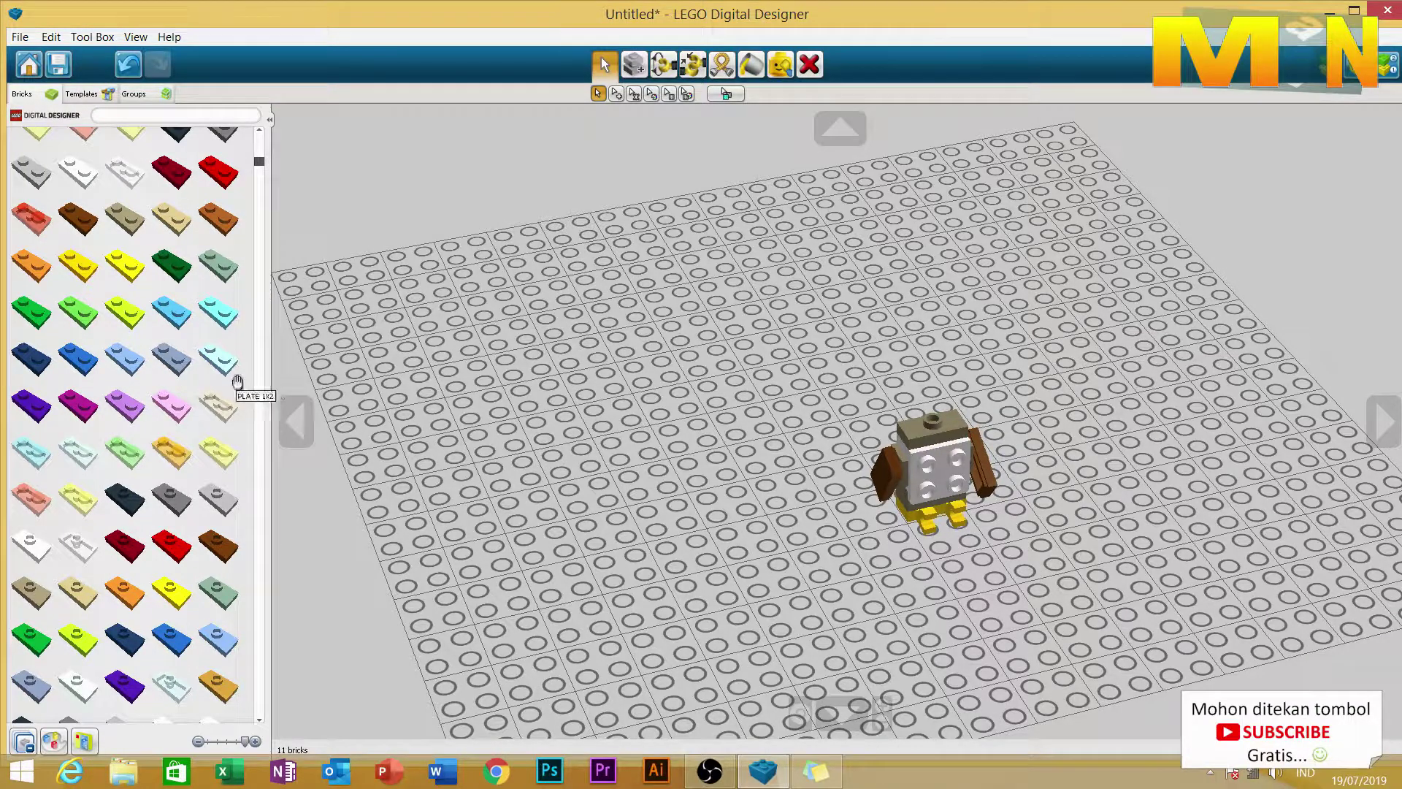
pyautogui.scroll(5, 234, 241)
pyautogui.moveTo(260, 156); pyautogui.dragTo(261, 141)
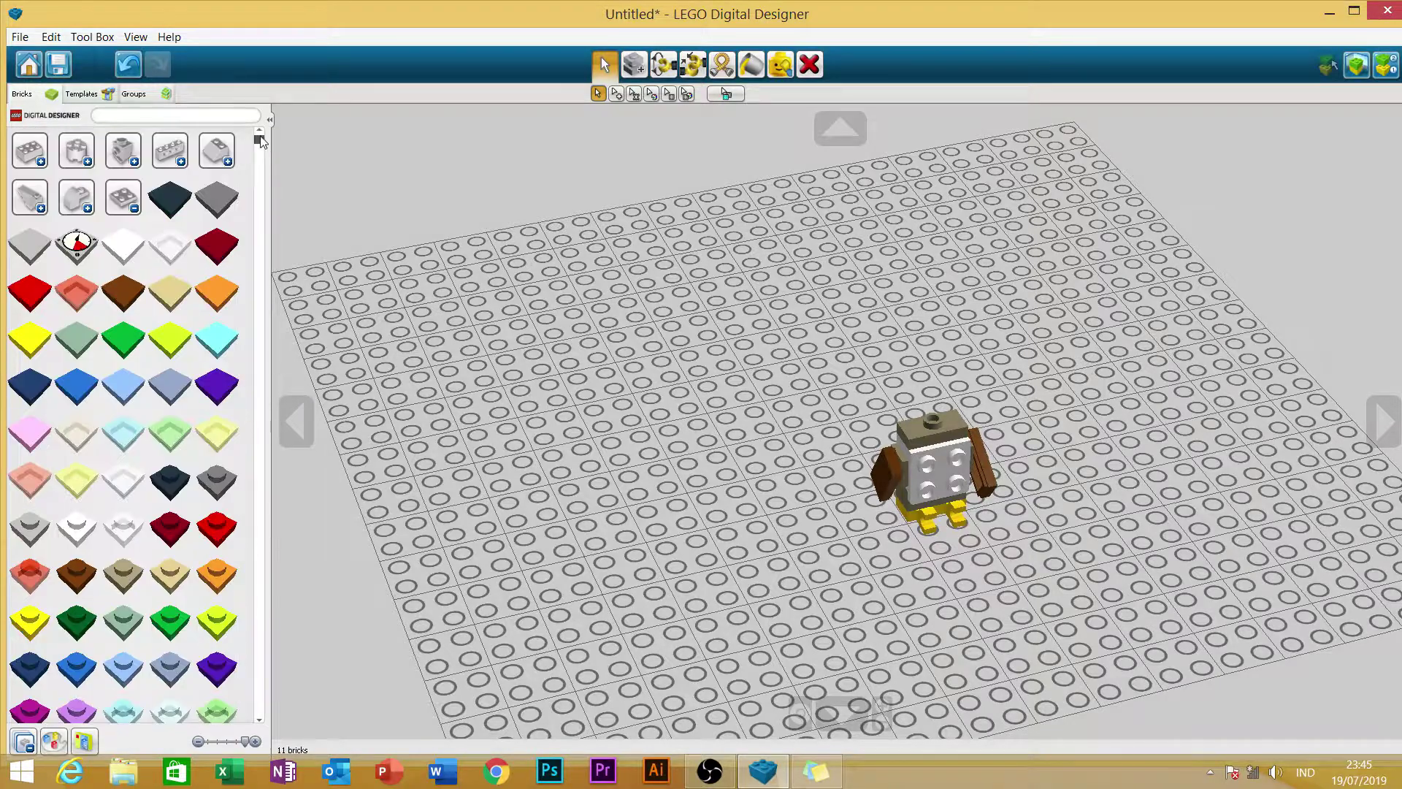
pyautogui.click(26, 742)
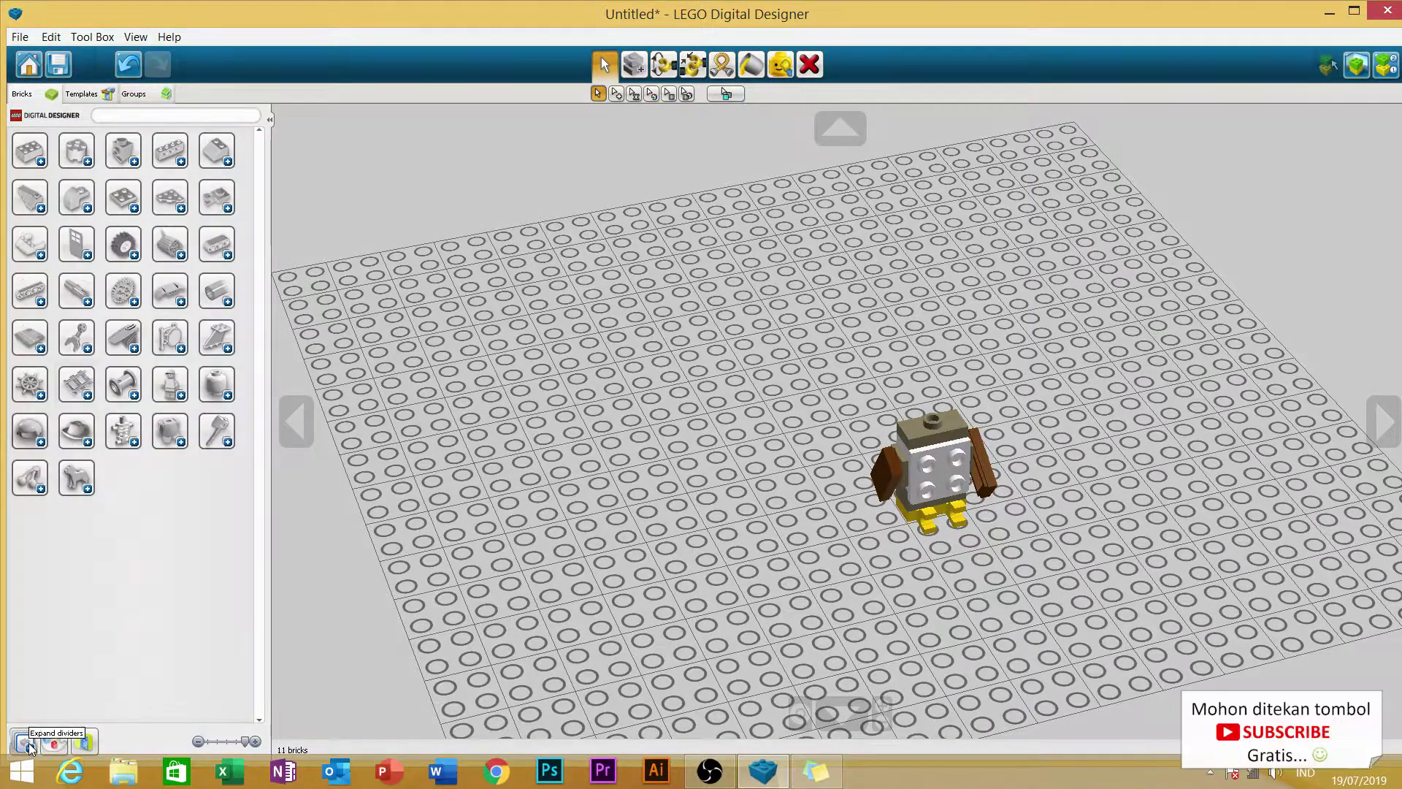
pyautogui.click(27, 742)
pyautogui.scroll(-2, 261, 179)
pyautogui.moveTo(261, 179); pyautogui.dragTo(261, 289)
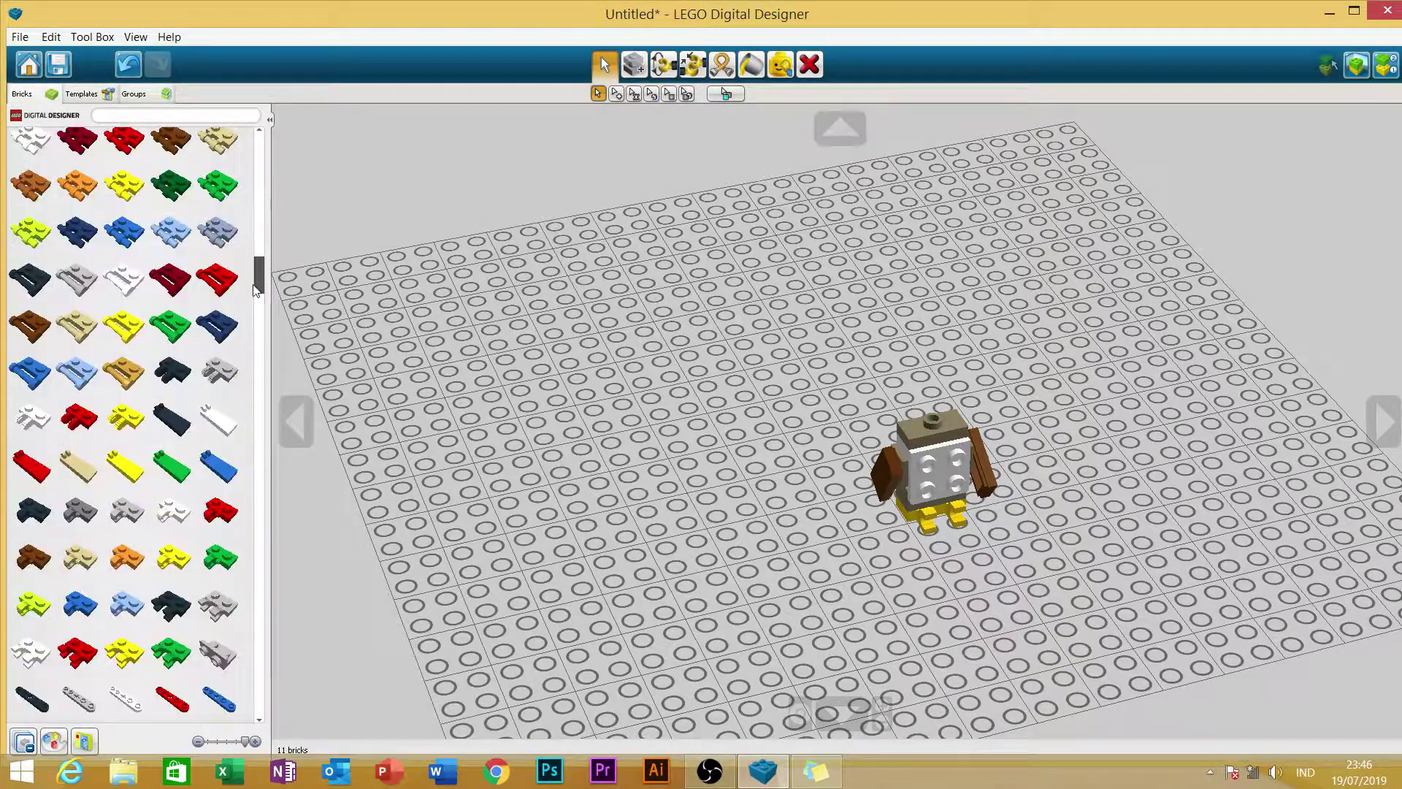
# Place a yellow 1x2 plate with vertical stub on the dark tan top plate, with the stub facing the front.
pyautogui.click(164, 556)
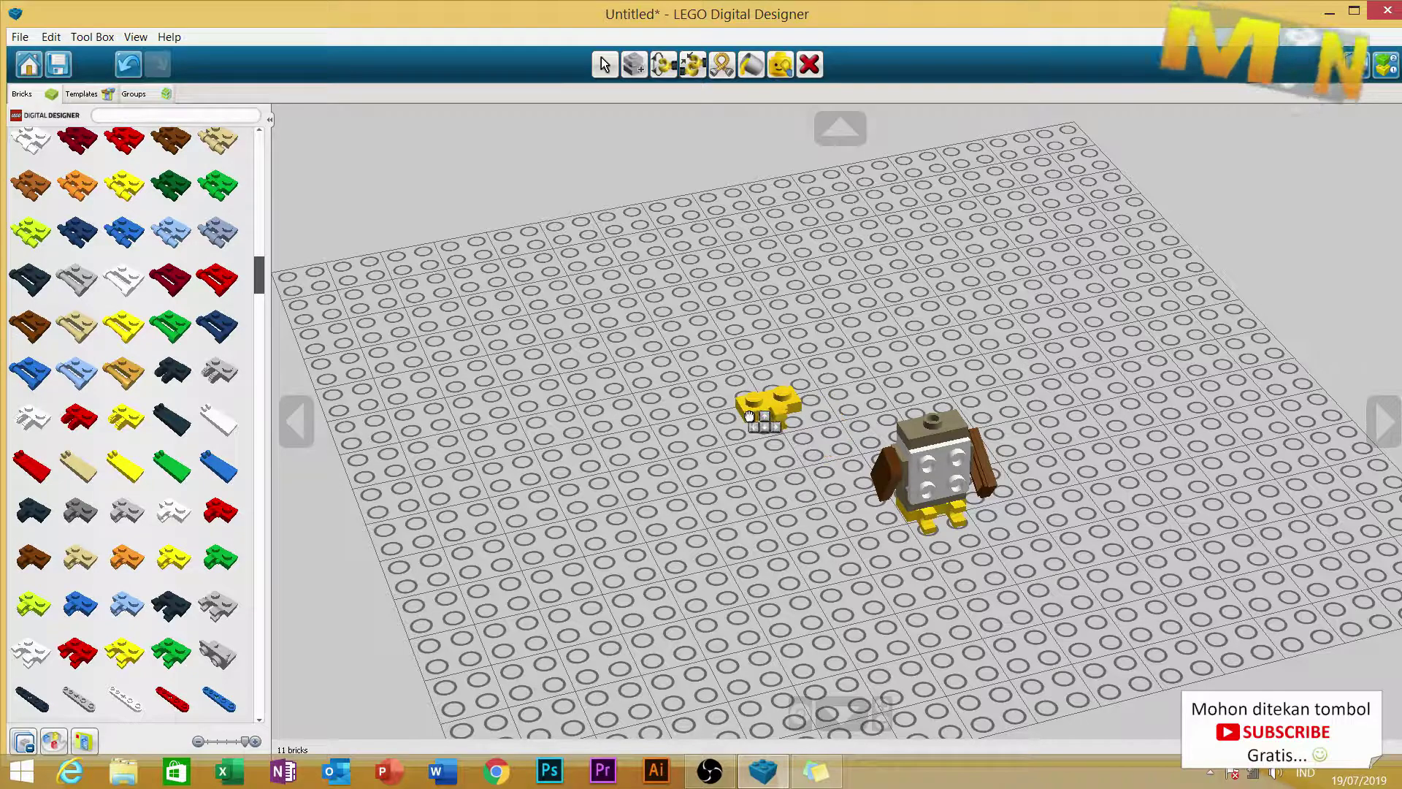
pyautogui.press('Escape')
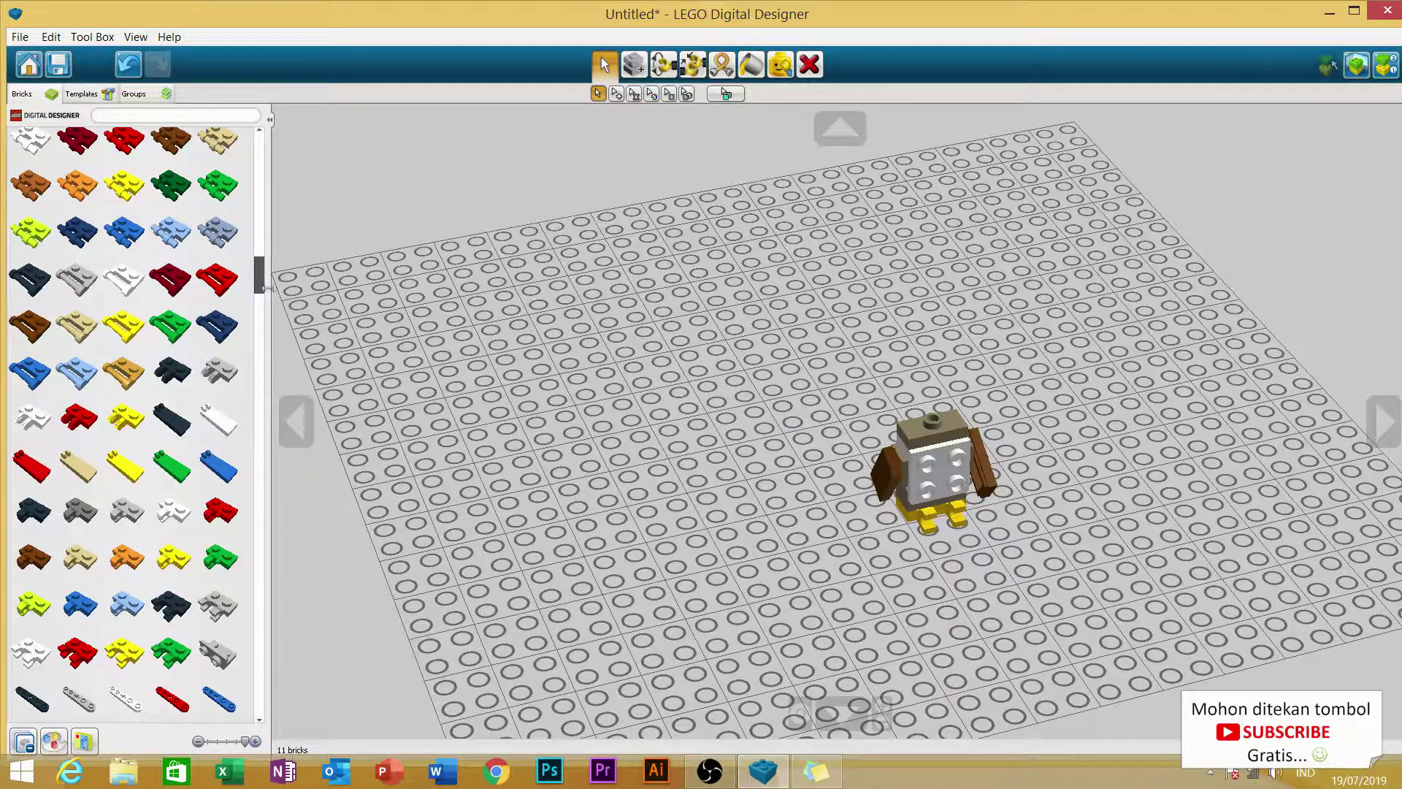
pyautogui.moveTo(260, 280); pyautogui.dragTo(257, 414)
pyautogui.moveTo(257, 437); pyautogui.dragTo(205, 248)
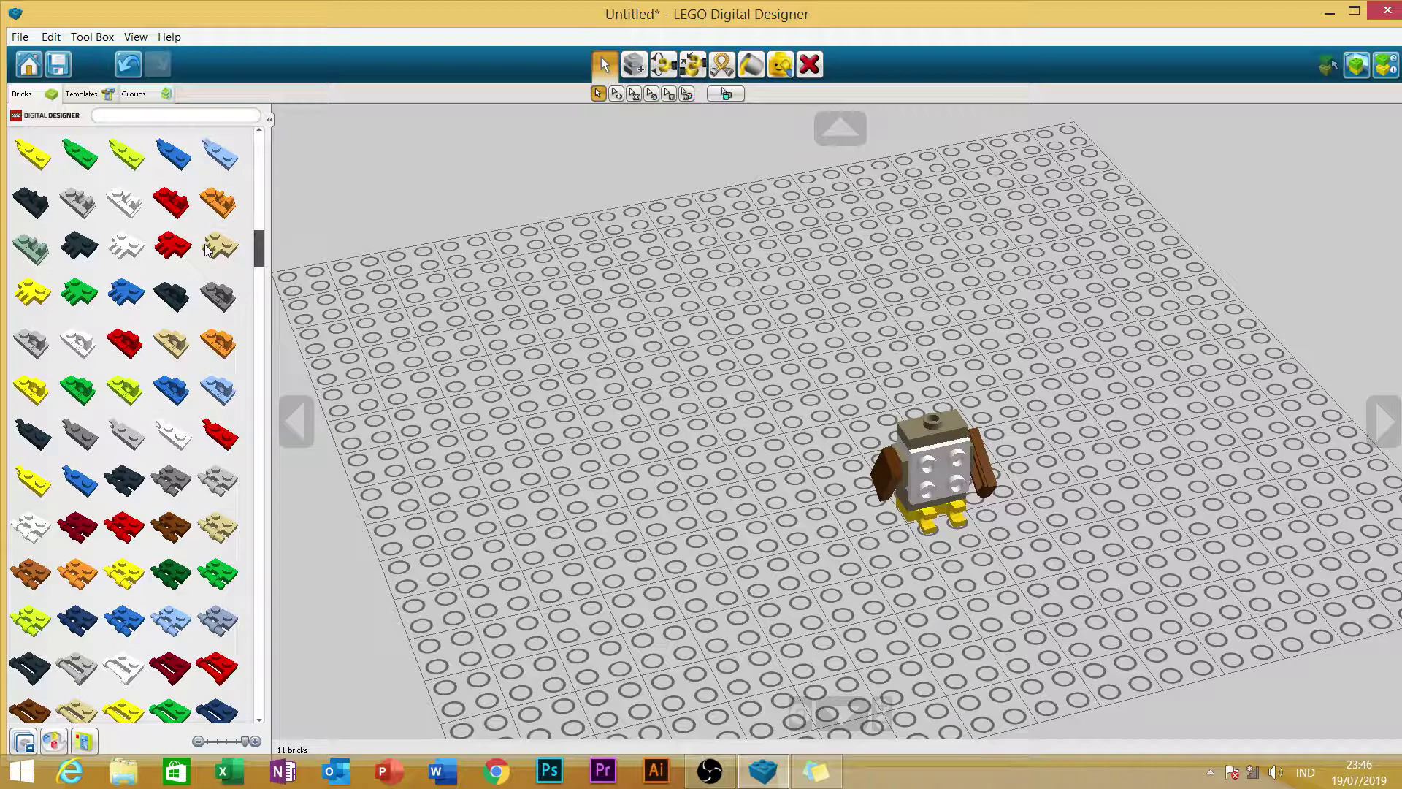
pyautogui.moveTo(207, 250); pyautogui.dragTo(207, 285)
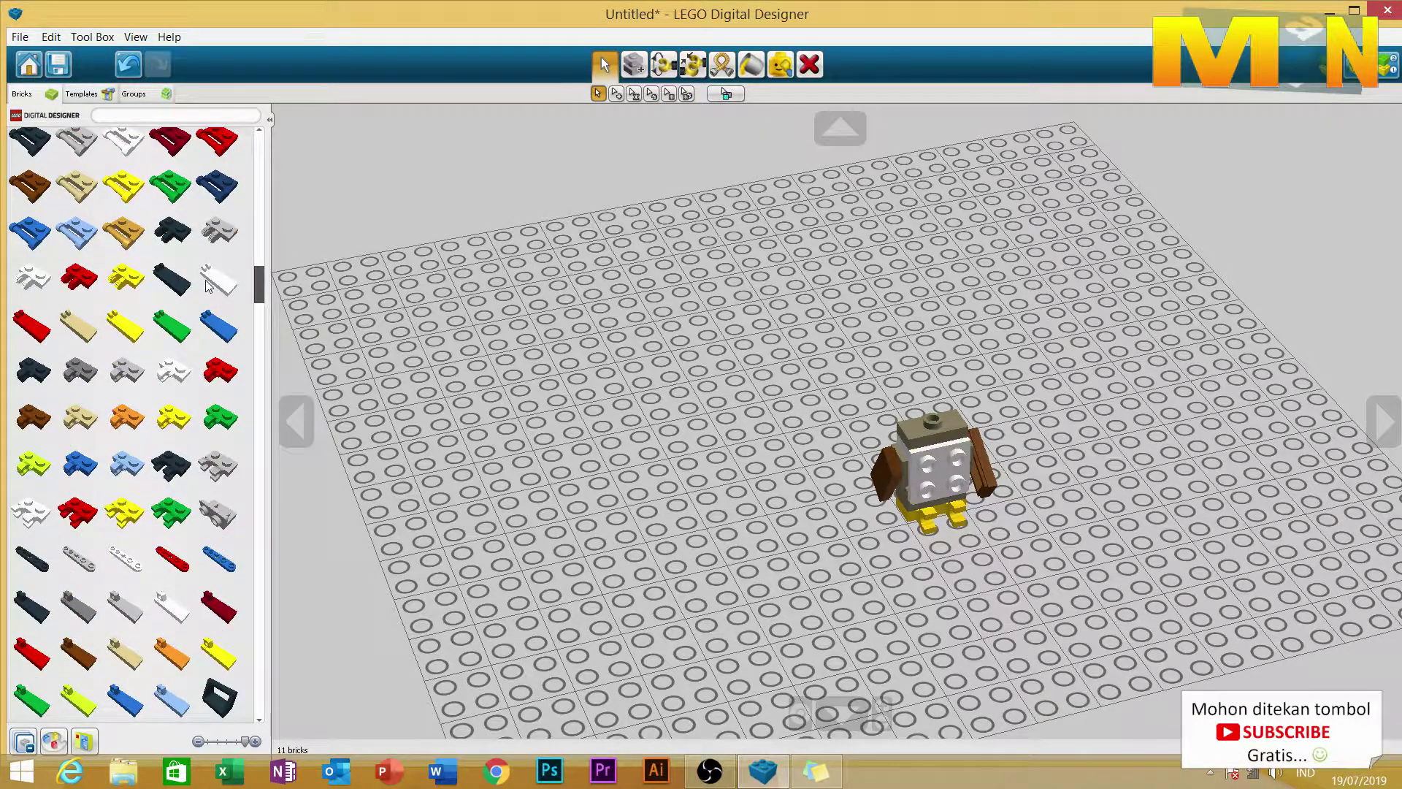
pyautogui.click(173, 417)
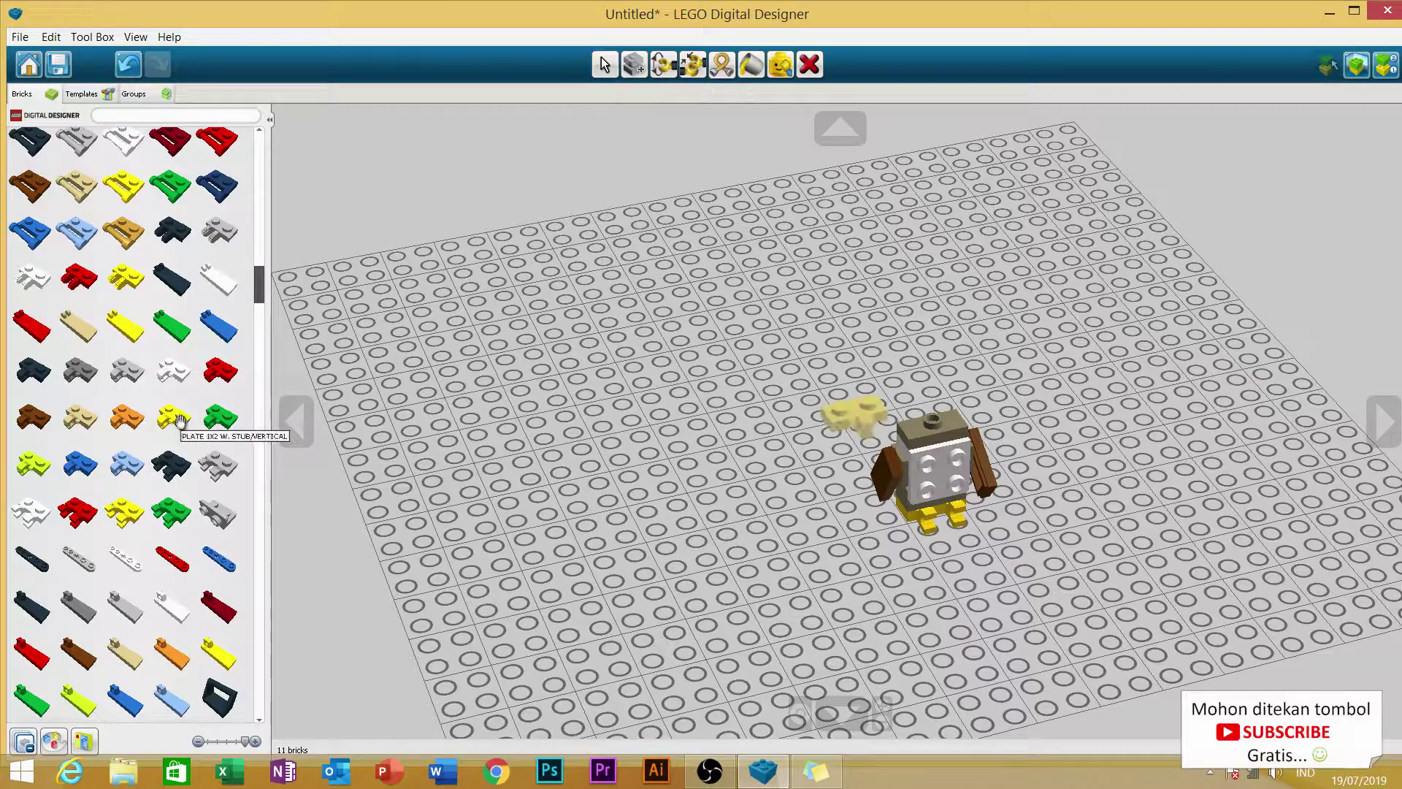
pyautogui.click(930, 442)
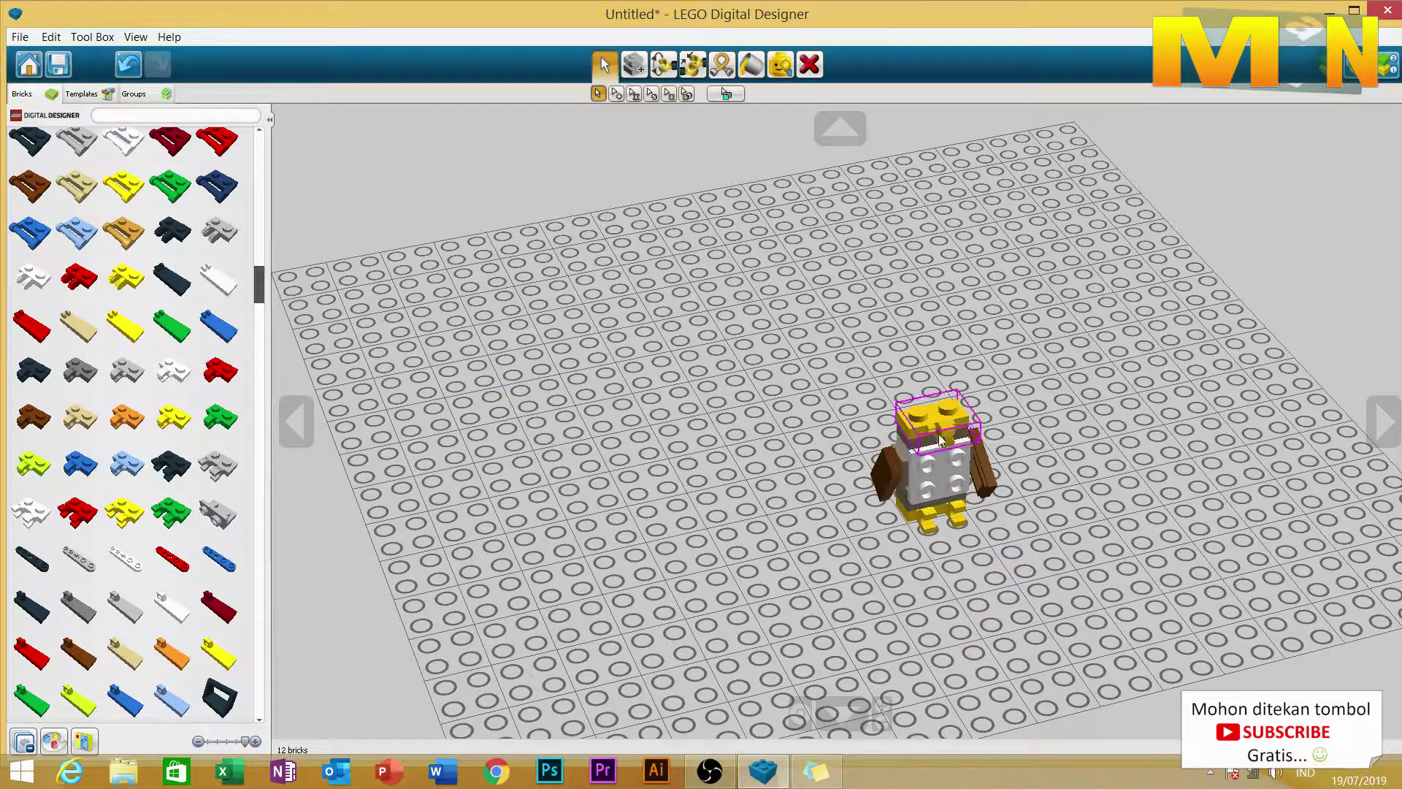
# Collapse all brick categories in the palette and expand only the category of bricks with holes.
pyautogui.click(1385, 420)
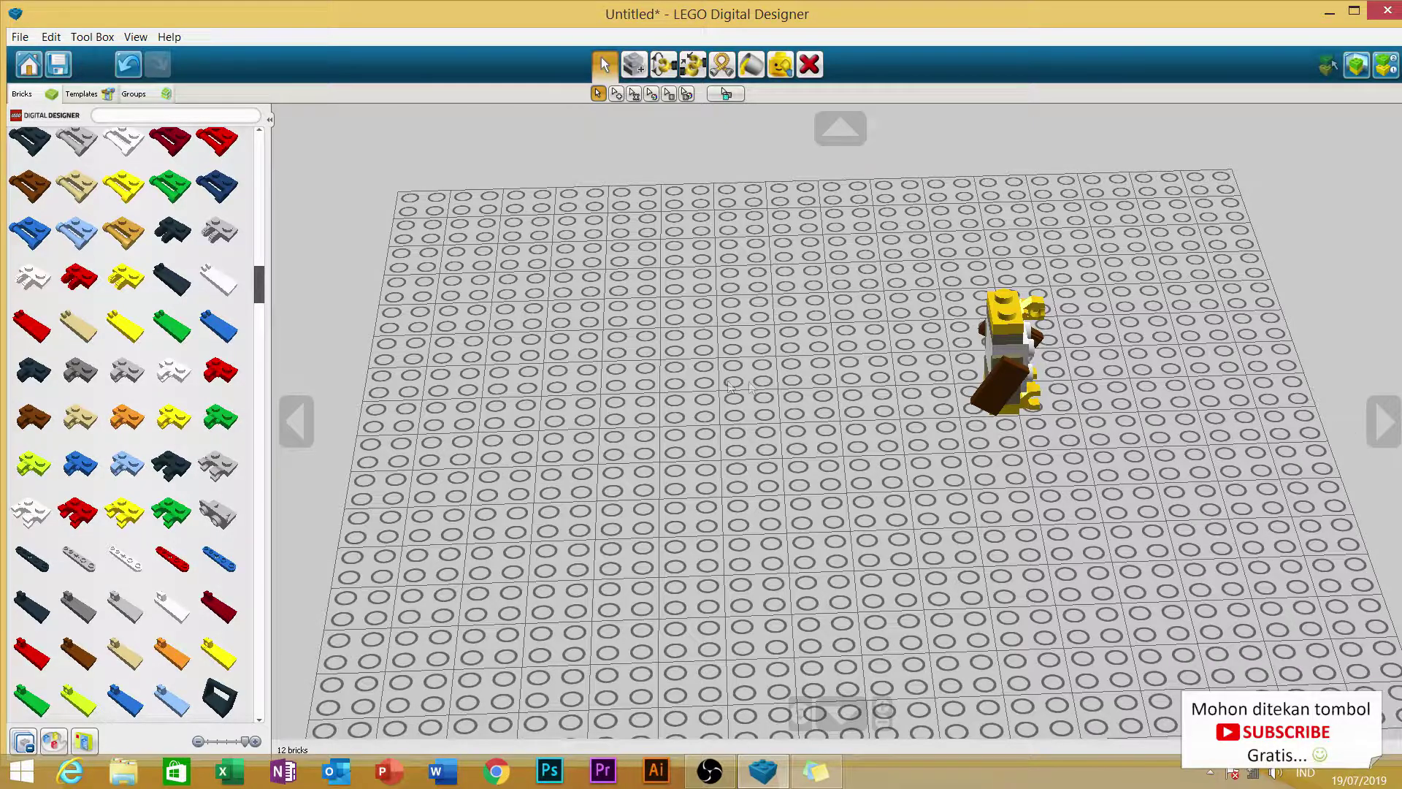
pyautogui.scroll(5, 251, 178)
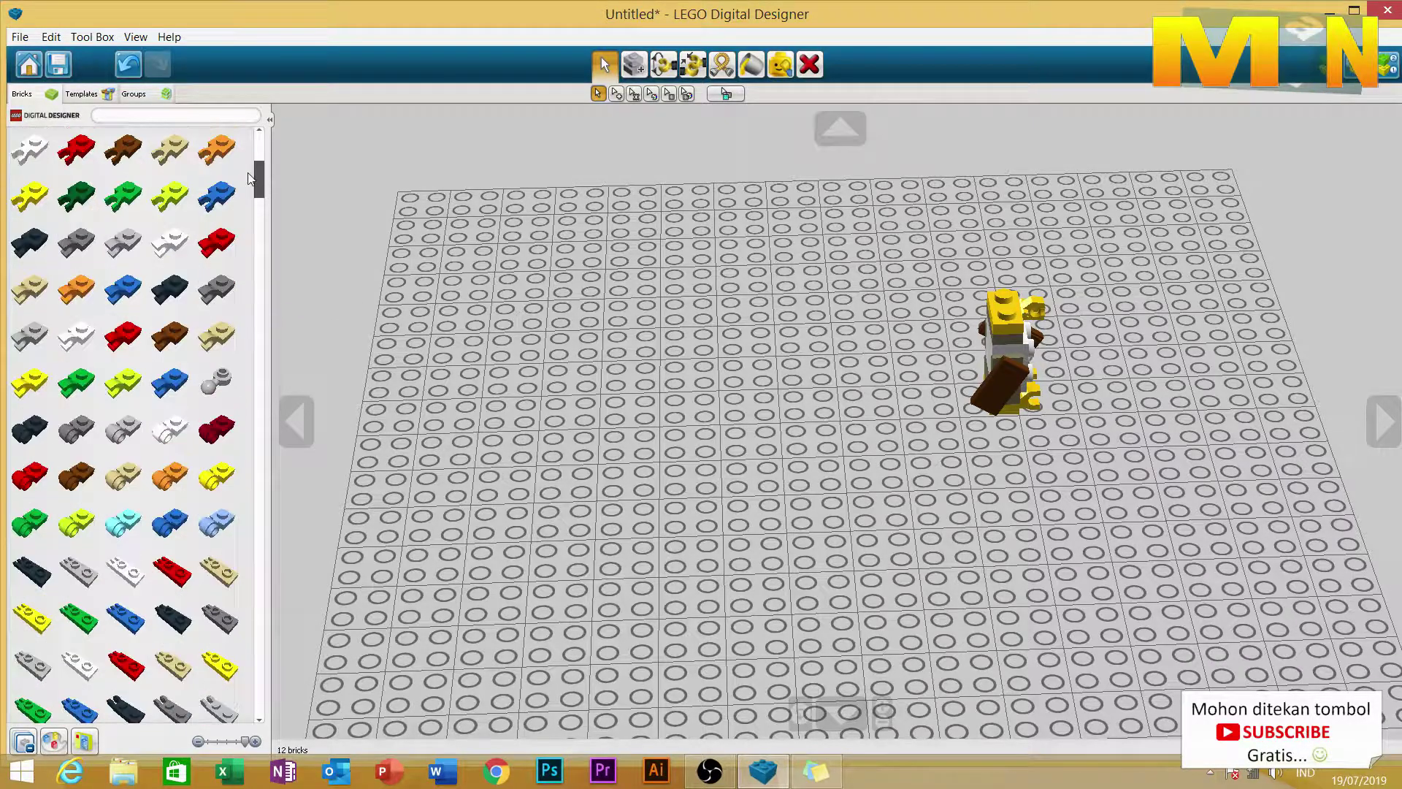
pyautogui.scroll(5, 250, 178)
pyautogui.click(224, 207)
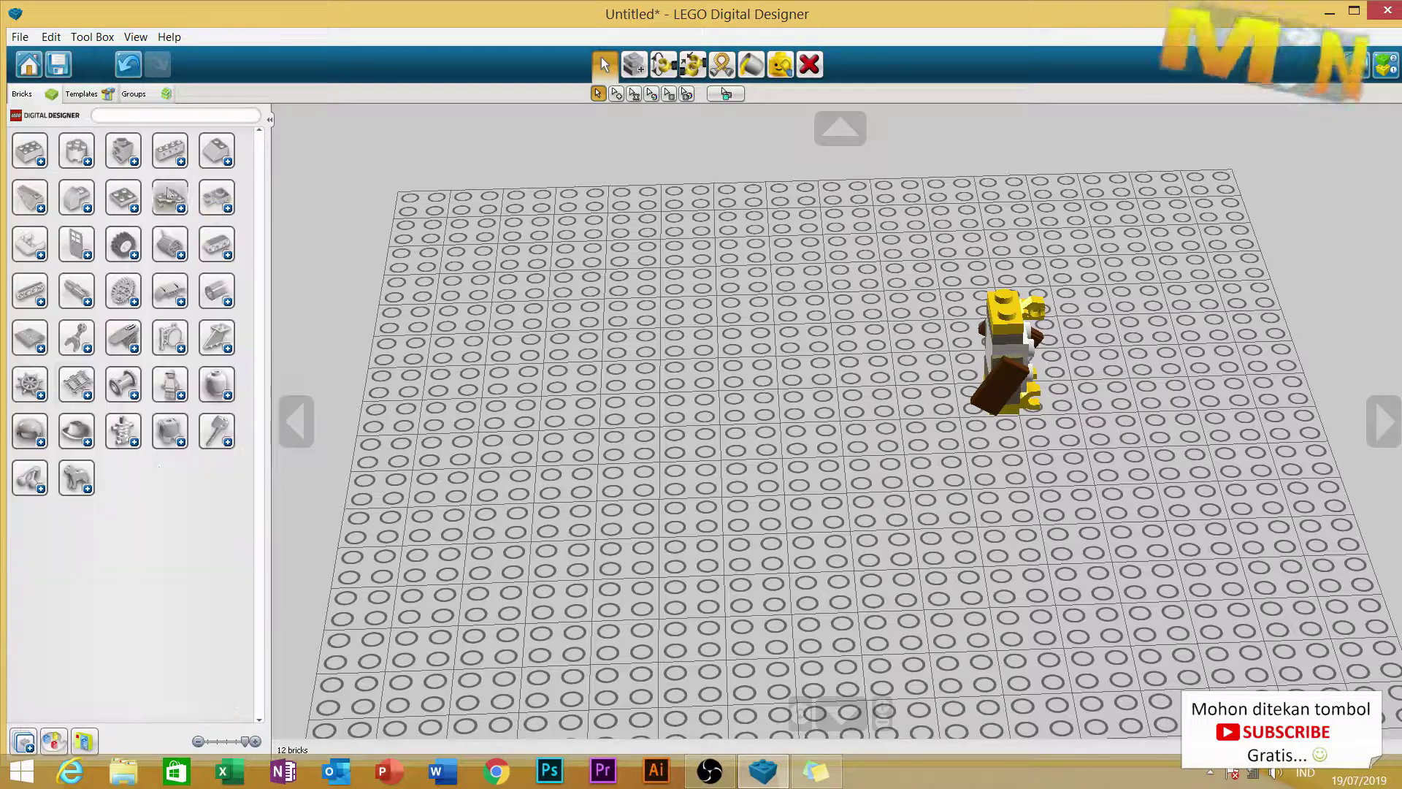
pyautogui.click(124, 152)
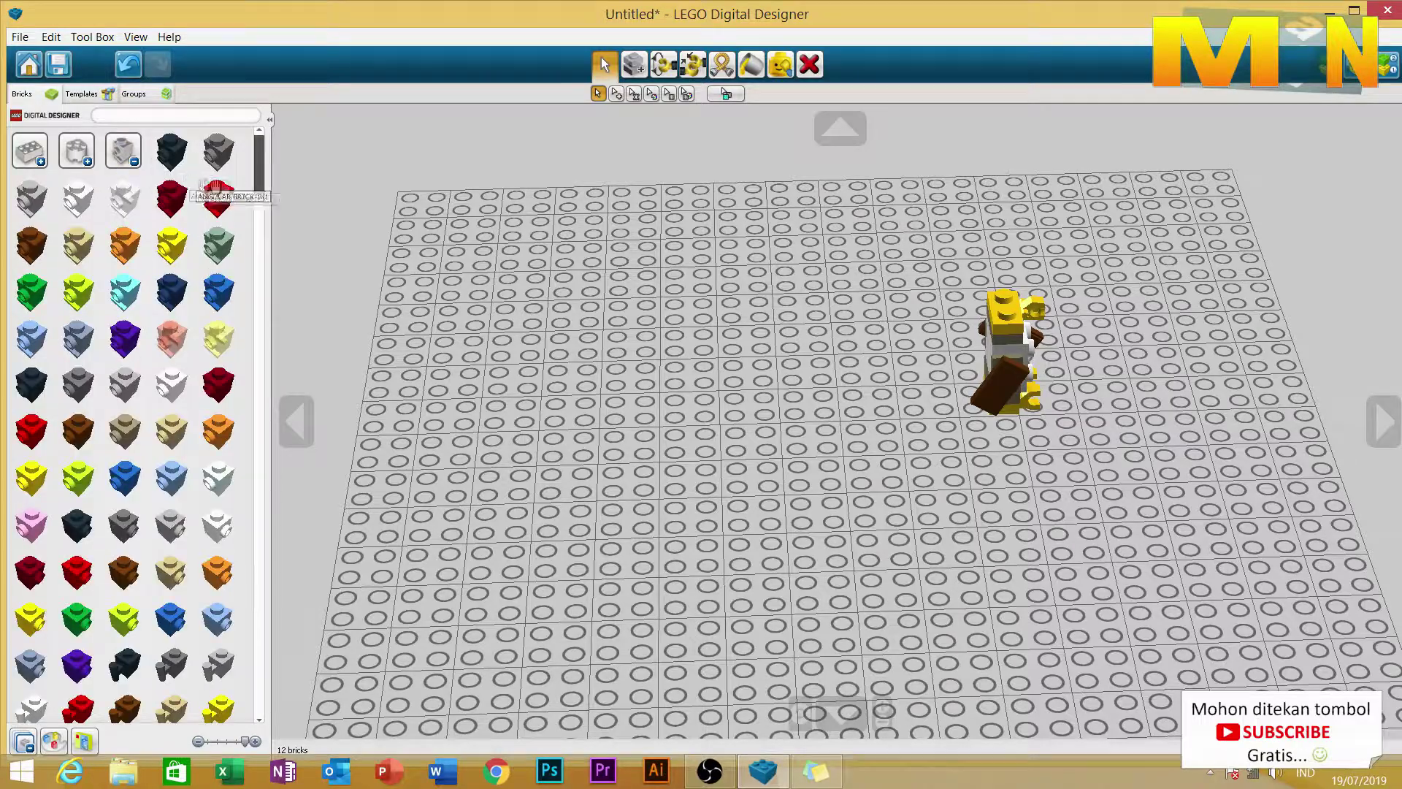
pyautogui.click(1385, 422)
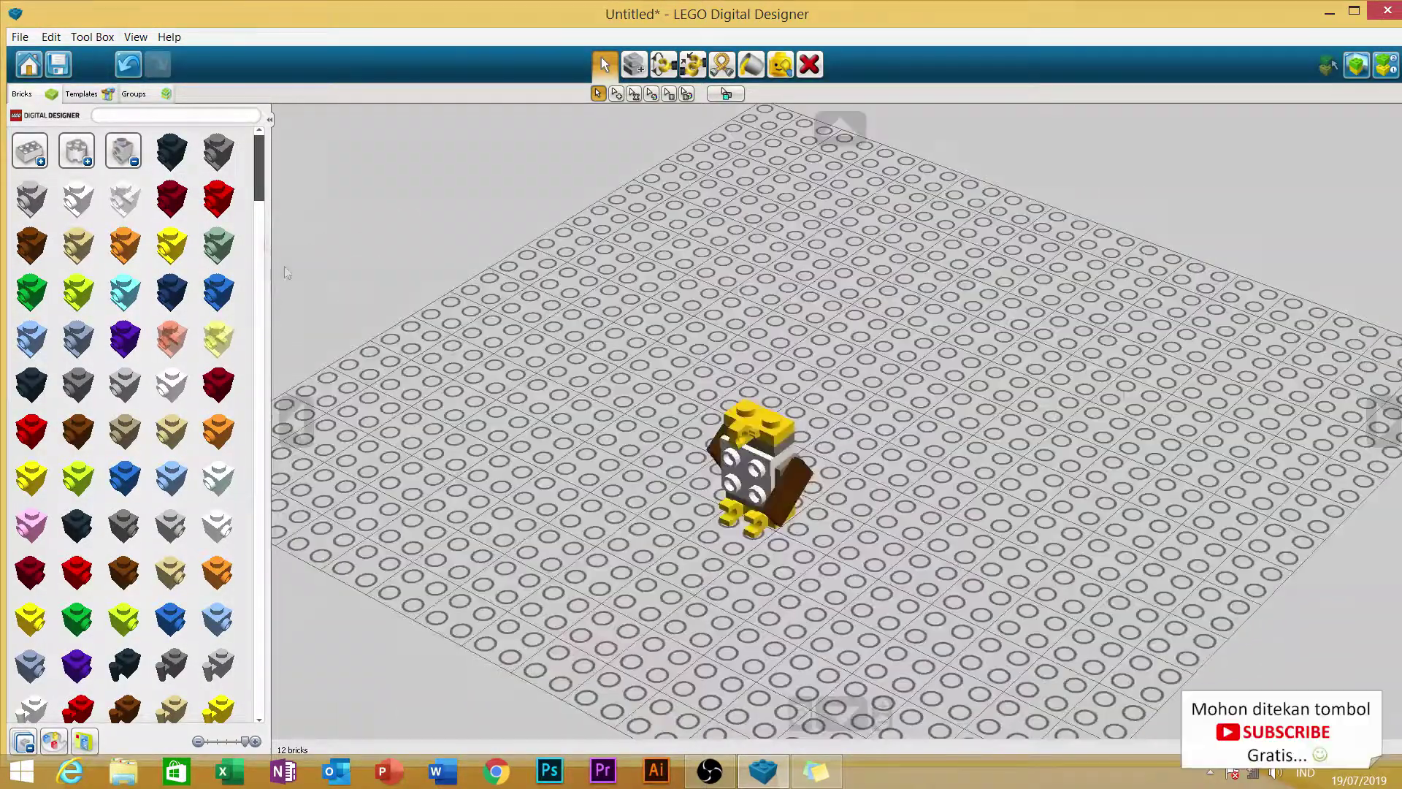
pyautogui.moveTo(259, 168)
pyautogui.mouseDown()
pyautogui.moveTo(244, 675)
pyautogui.moveTo(256, 165)
pyautogui.mouseUp()
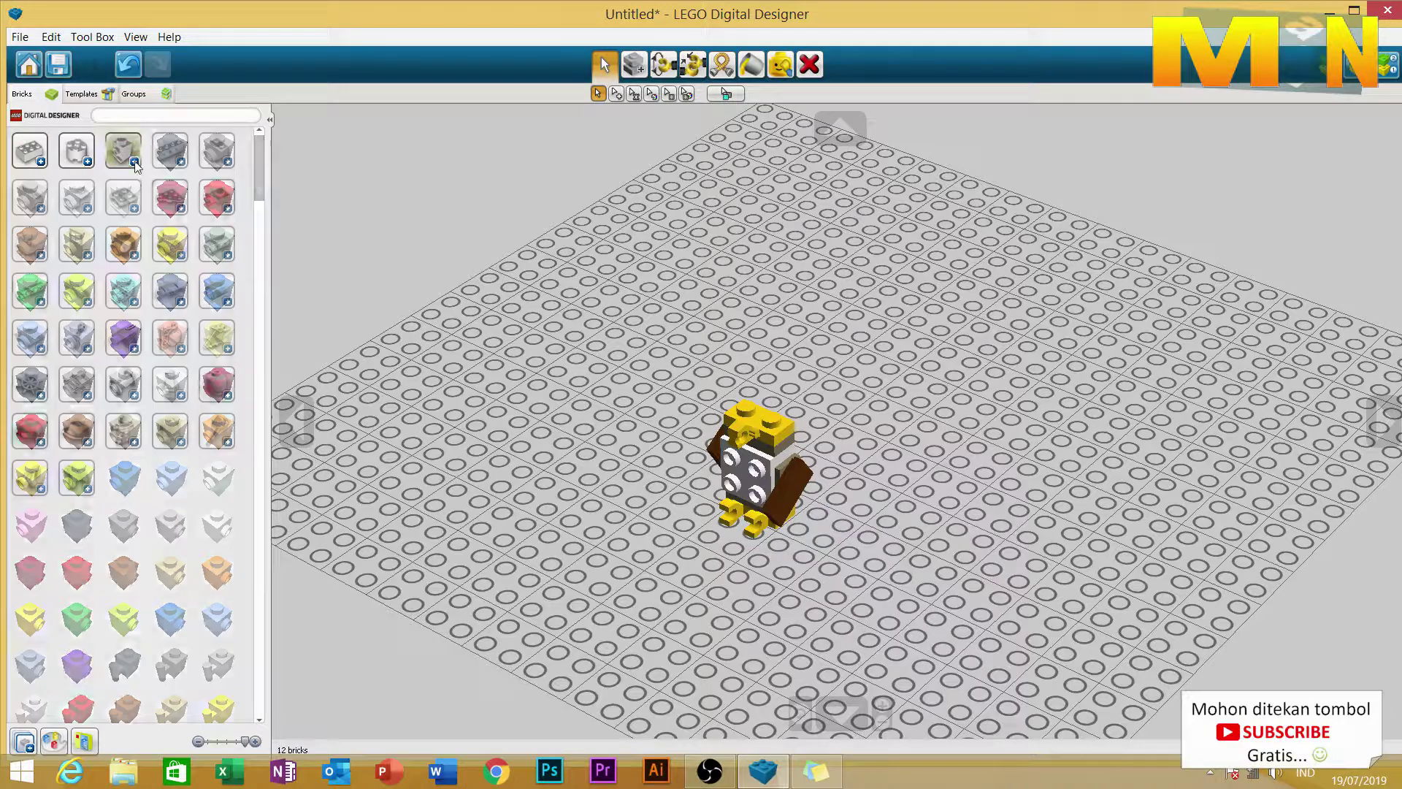
pyautogui.click(183, 164)
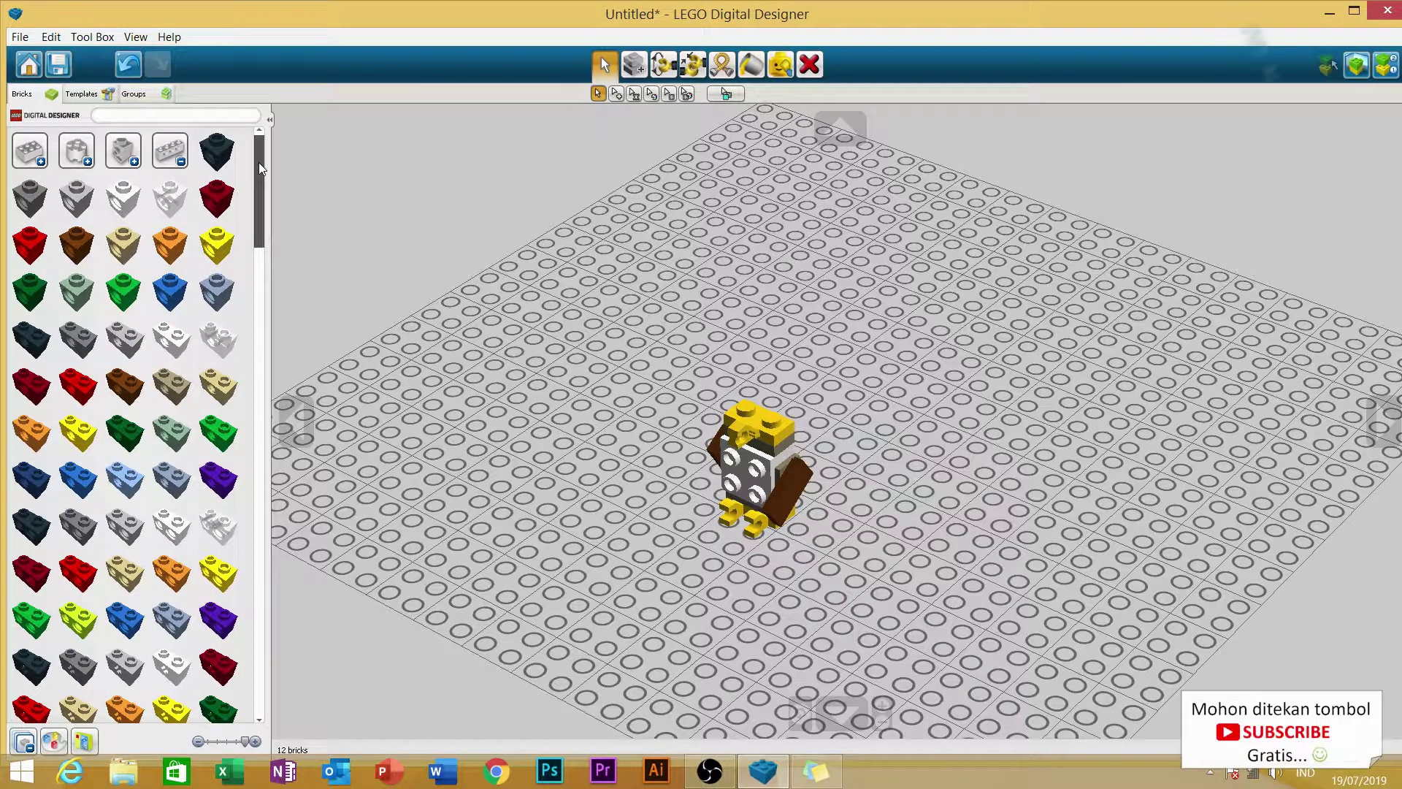
# Place a white 1x2 brick with two holes on top of the yellow beak plate, with the holes facing the front.
pyautogui.moveTo(257, 179); pyautogui.dragTo(259, 595)
pyautogui.scroll(-10, 259, 589)
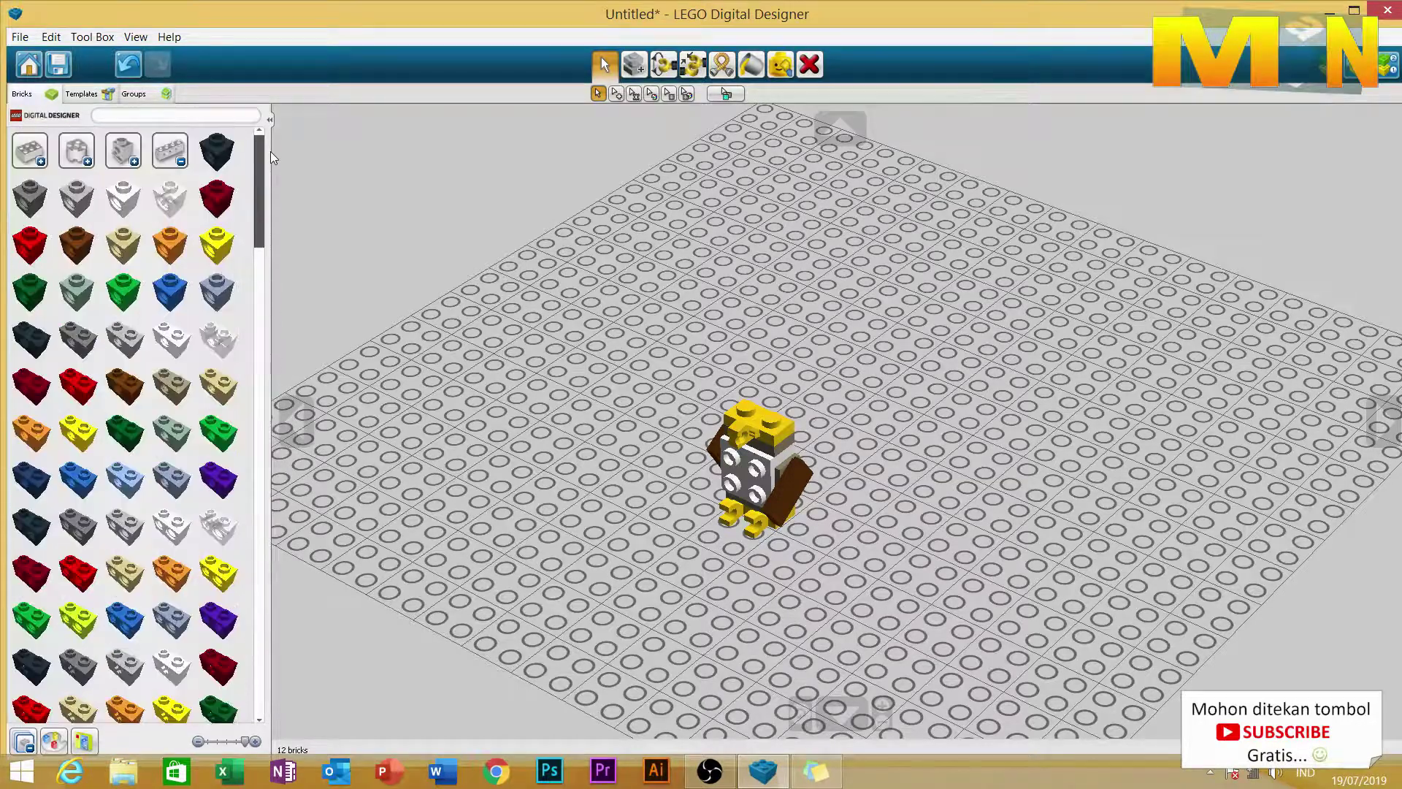
pyautogui.click(188, 198)
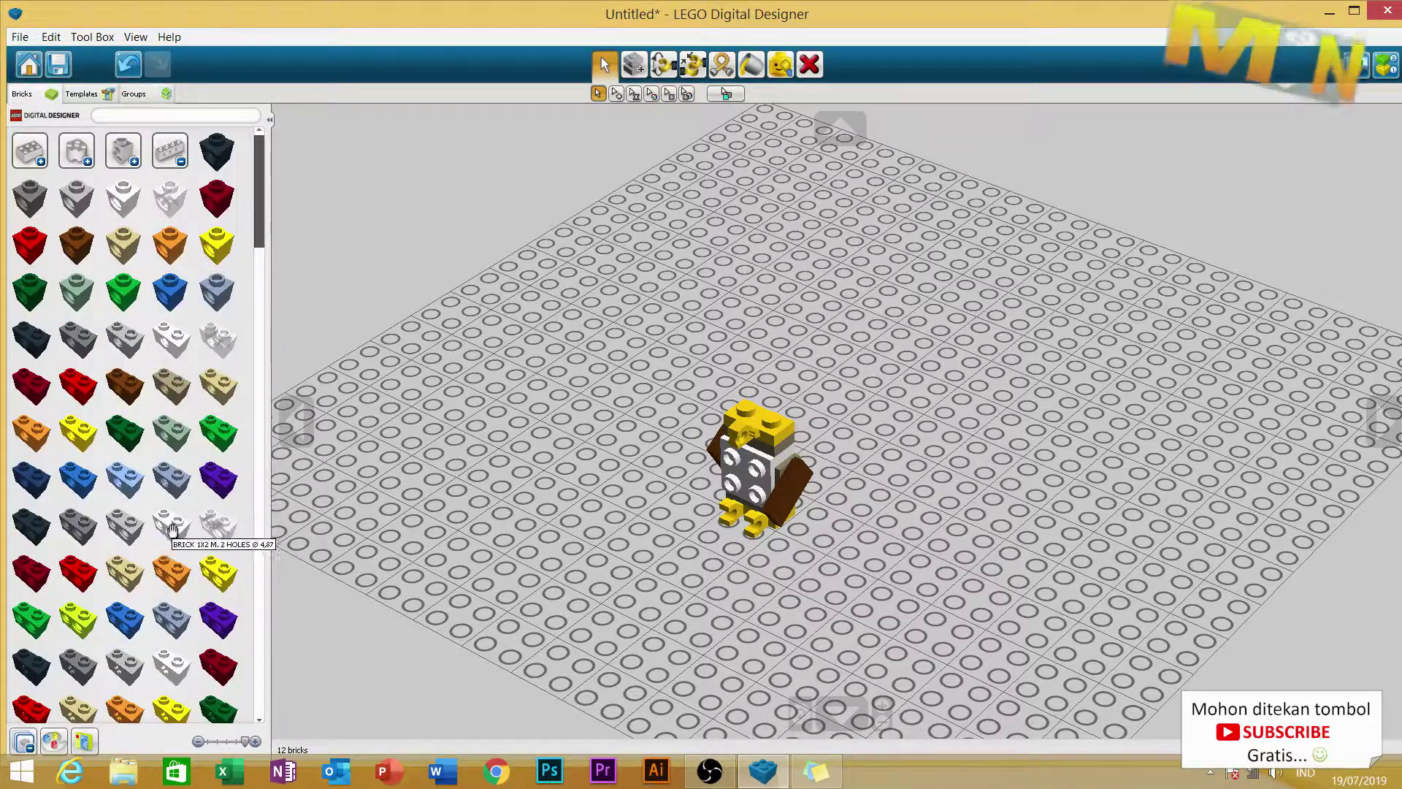
pyautogui.click(765, 410)
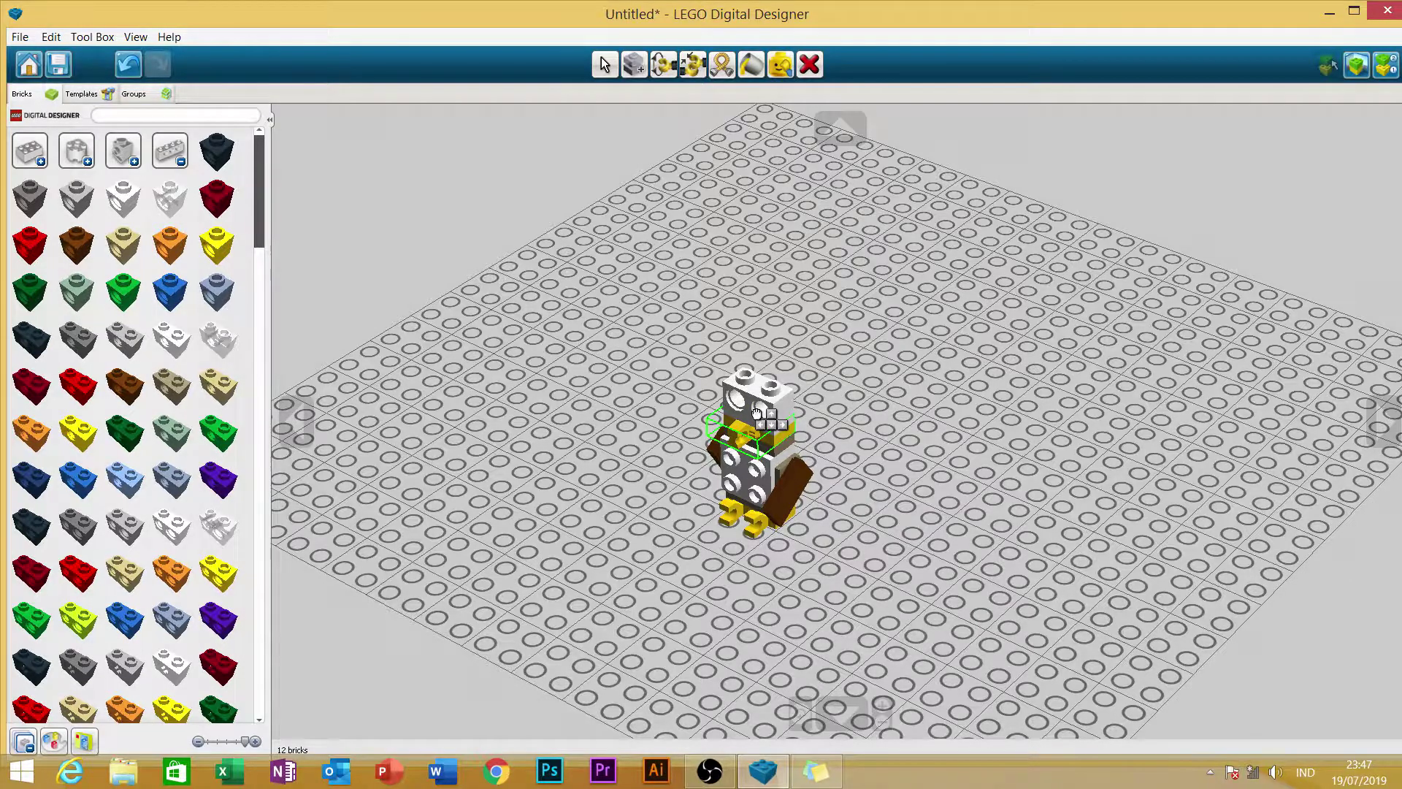
pyautogui.click(167, 215)
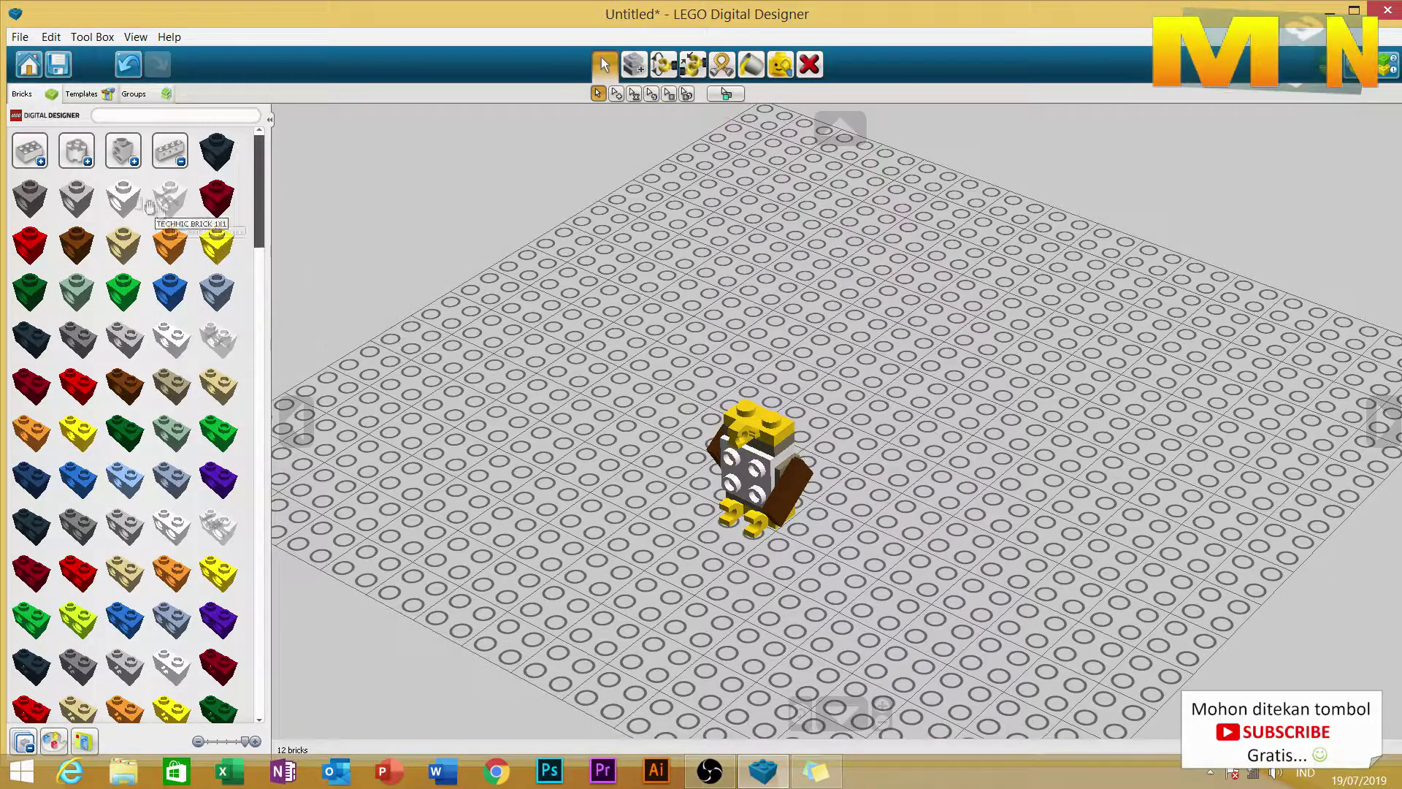
pyautogui.moveTo(262, 157); pyautogui.dragTo(284, 554)
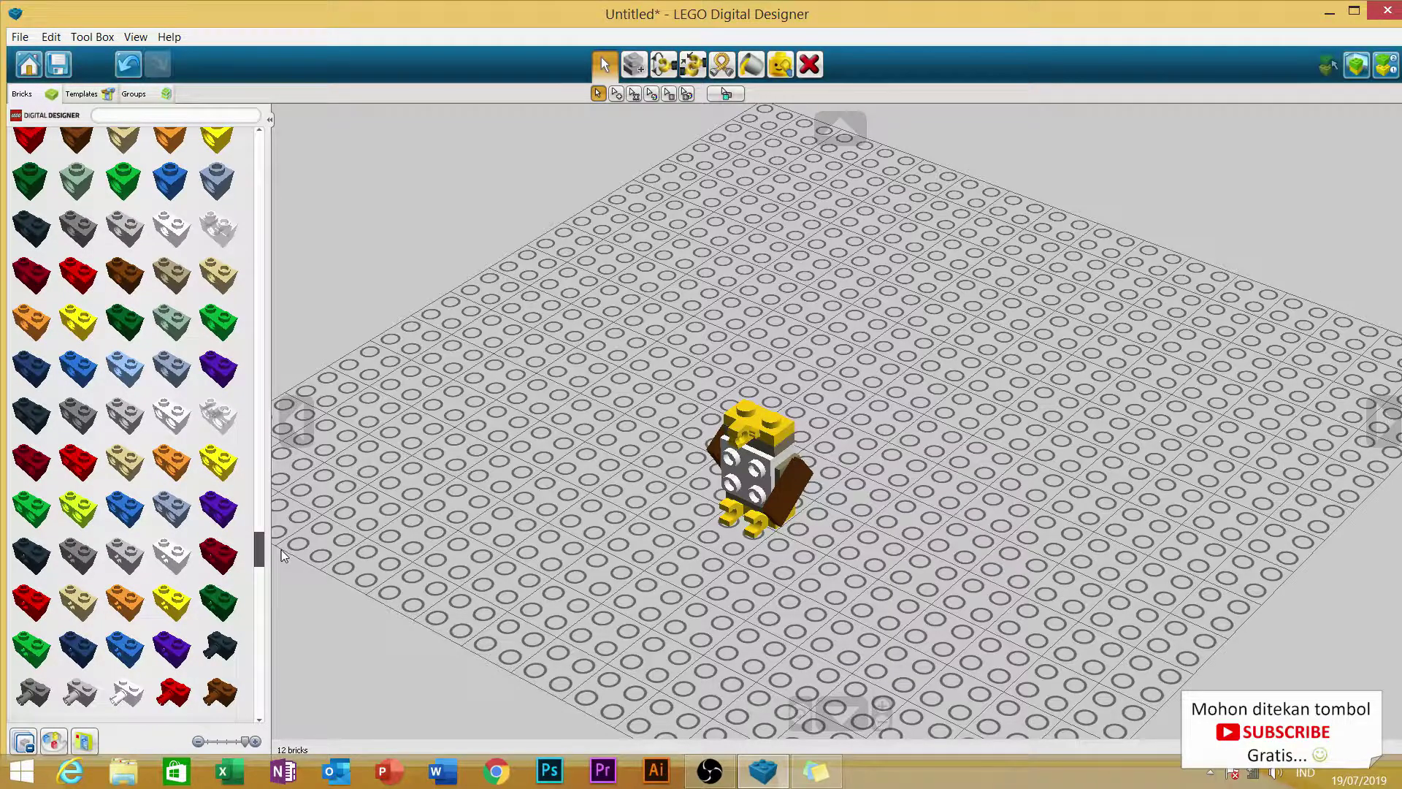
pyautogui.click(137, 427)
pyautogui.click(754, 398)
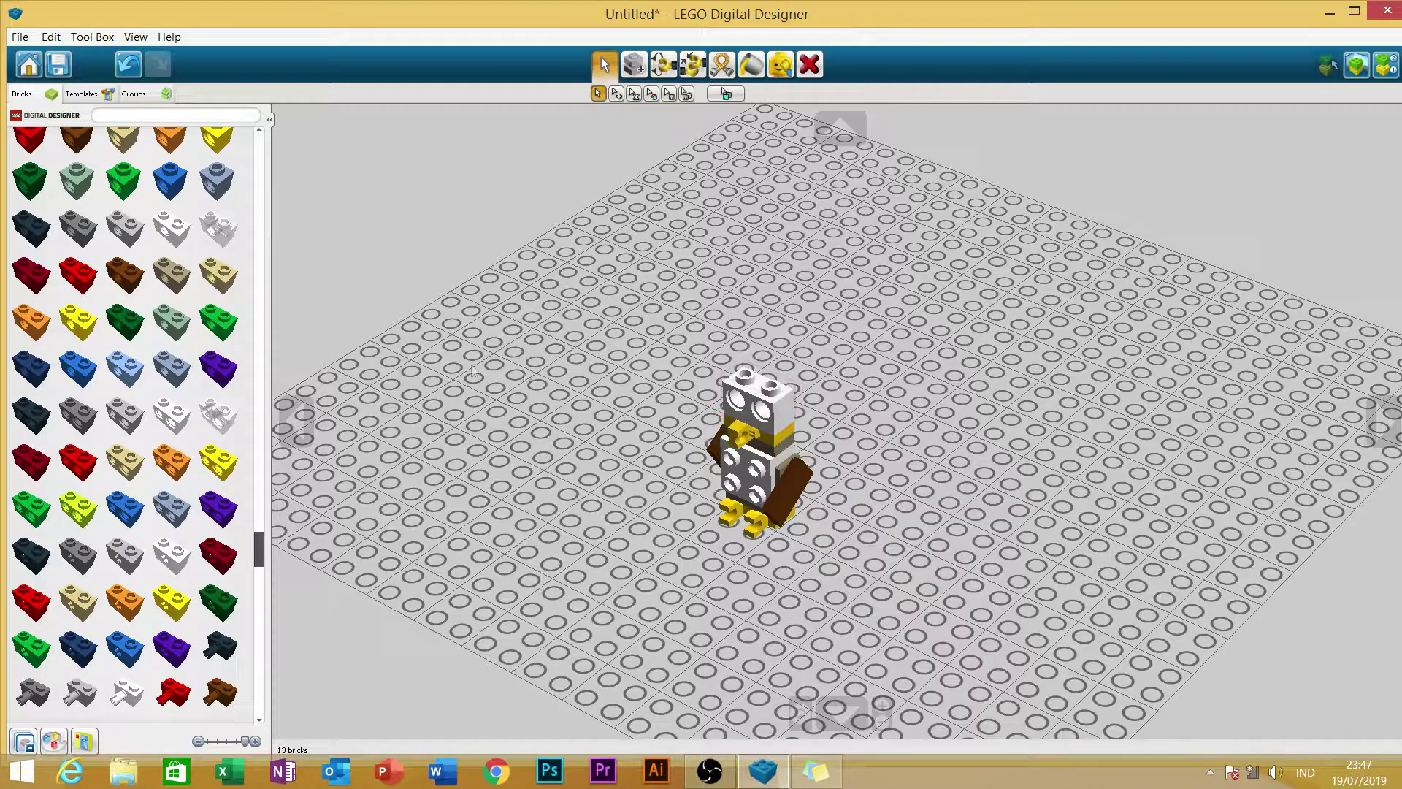
# Insert a gold 1x1 round plate into the left front hole of the white head brick as an eye.
pyautogui.moveTo(257, 549); pyautogui.dragTo(257, 712)
pyautogui.click(40, 478)
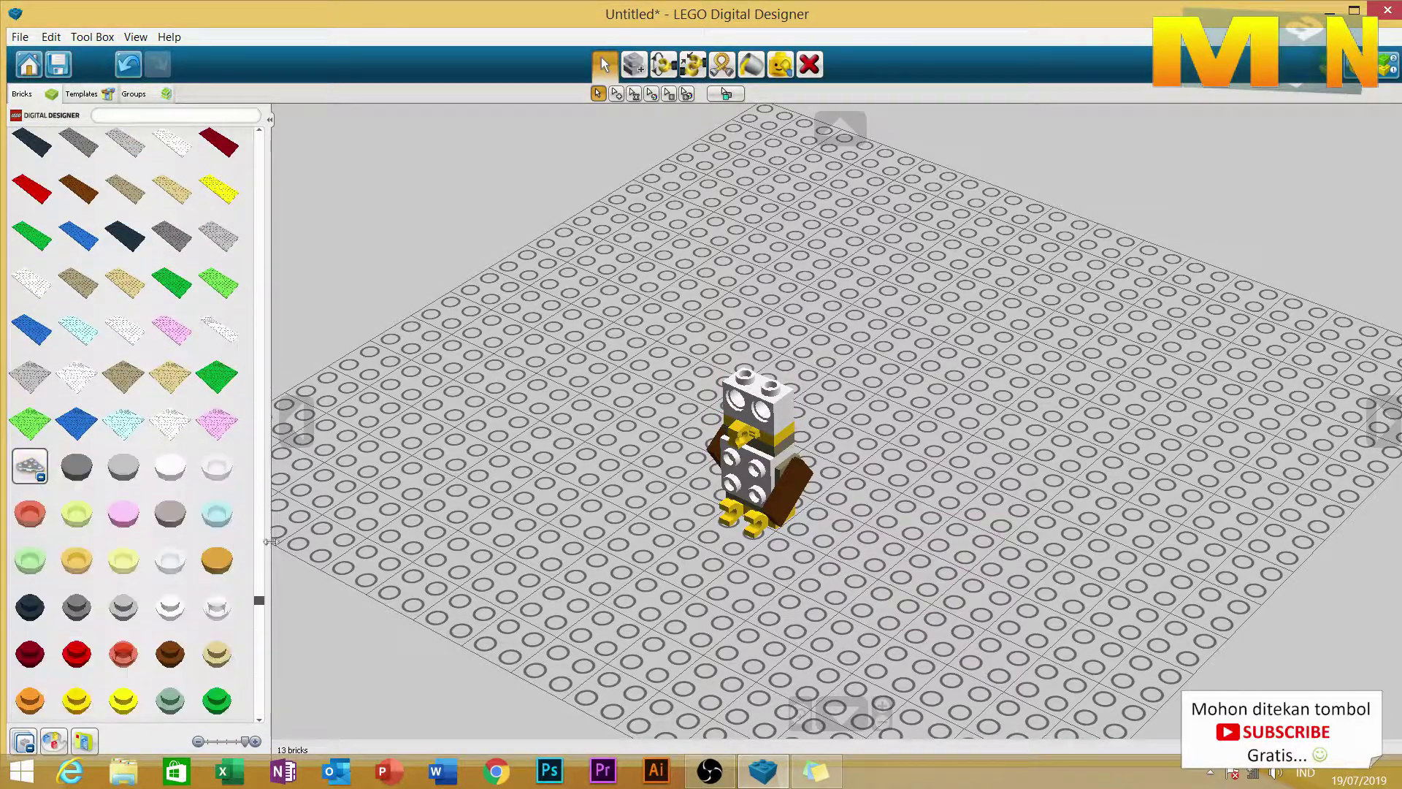
pyautogui.moveTo(259, 603); pyautogui.dragTo(259, 608)
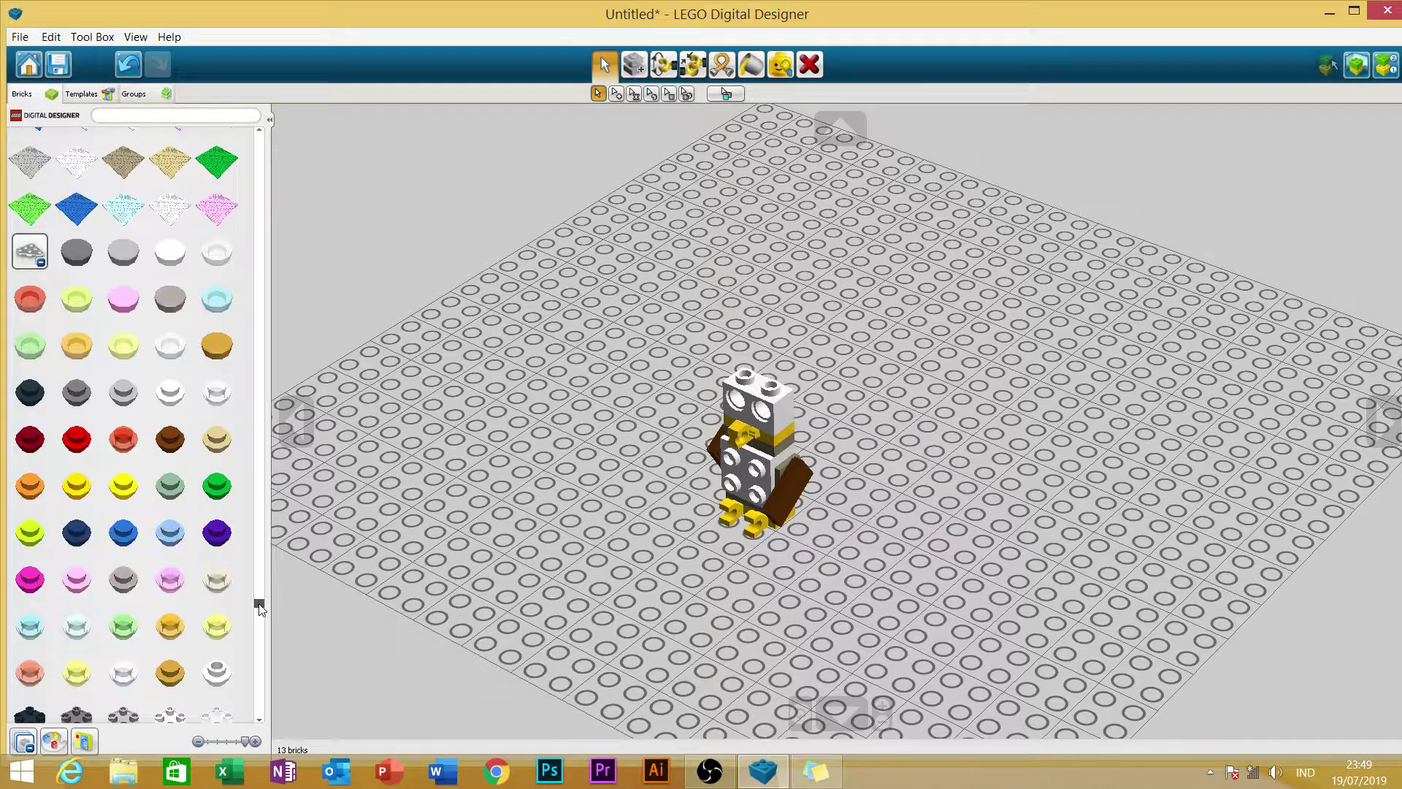
pyautogui.scroll(-2, 247, 571)
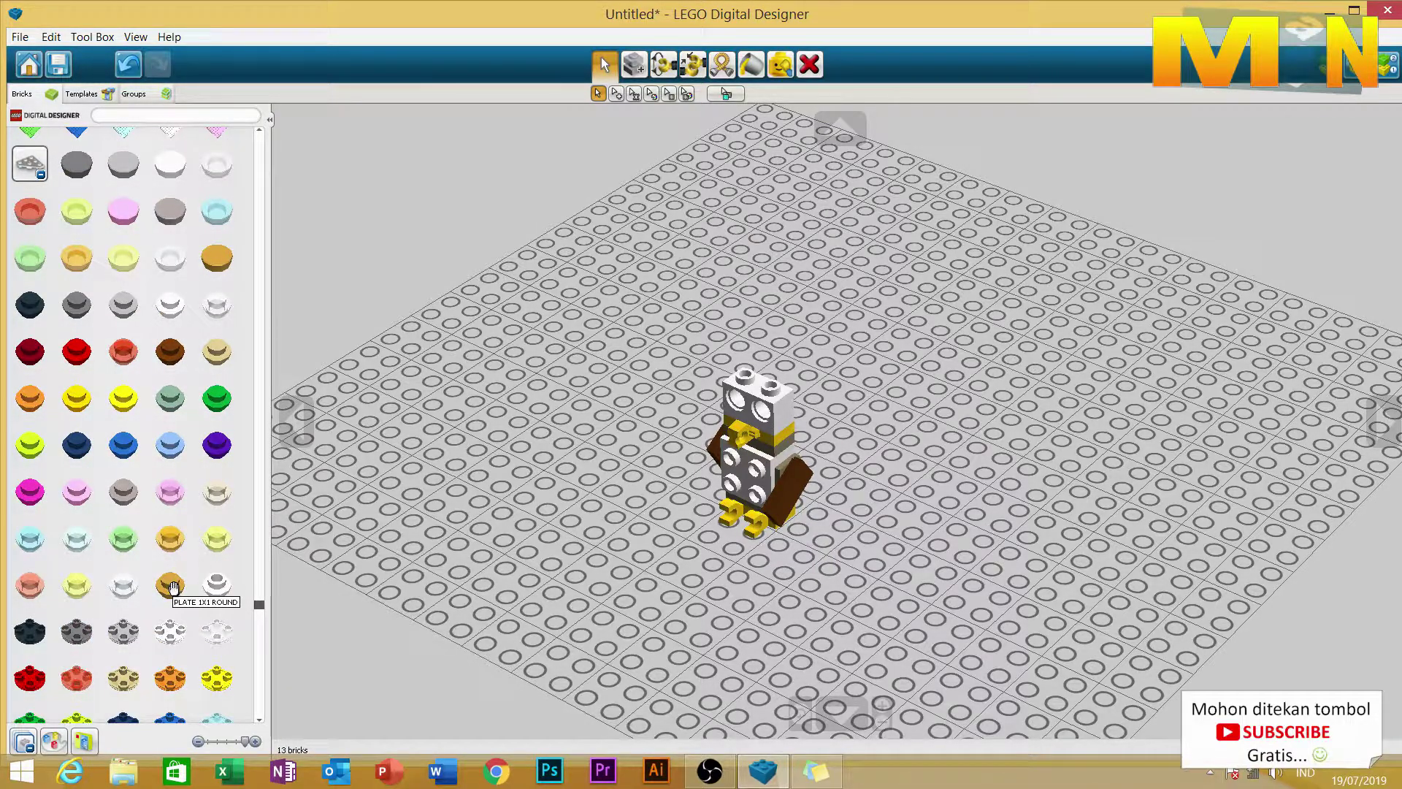
pyautogui.click(171, 586)
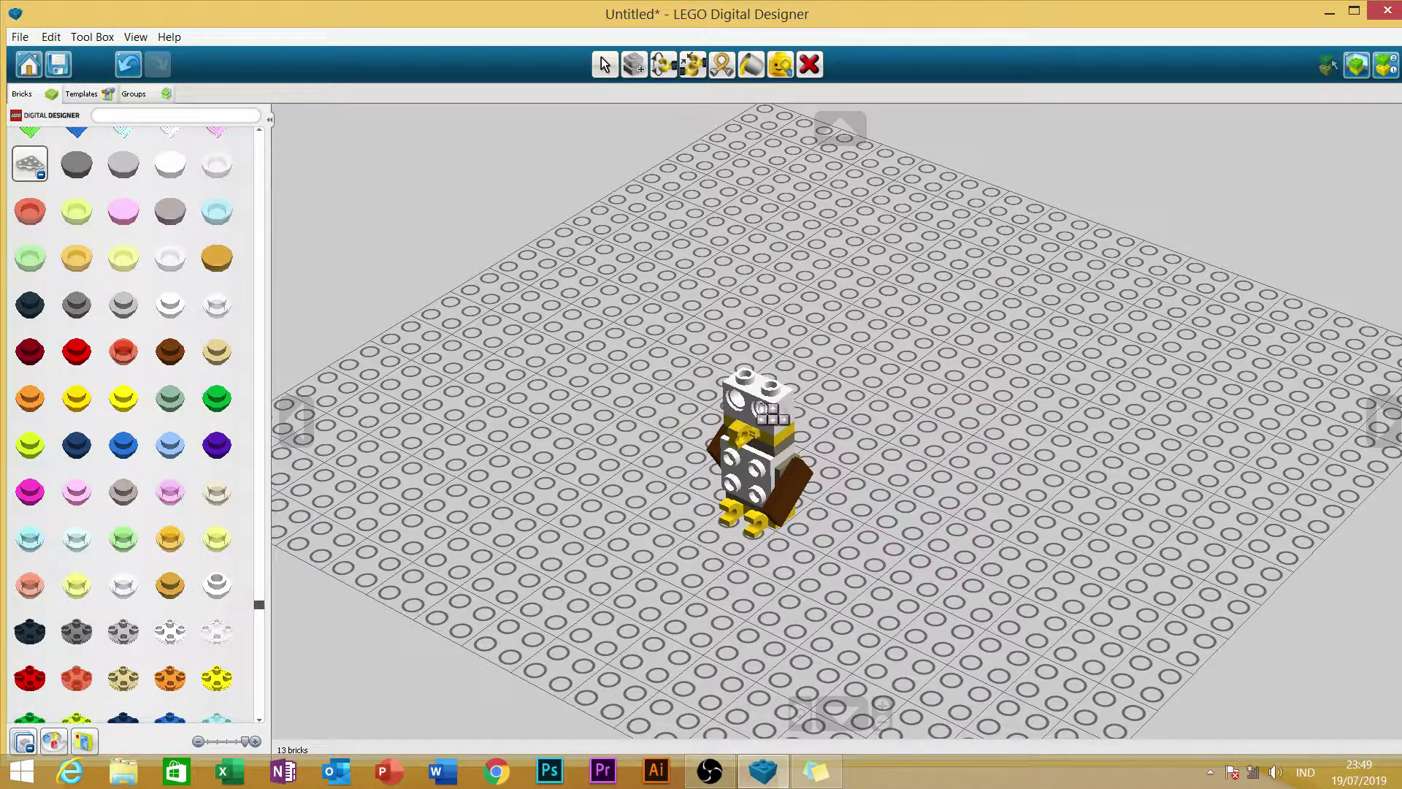
pyautogui.click(292, 415)
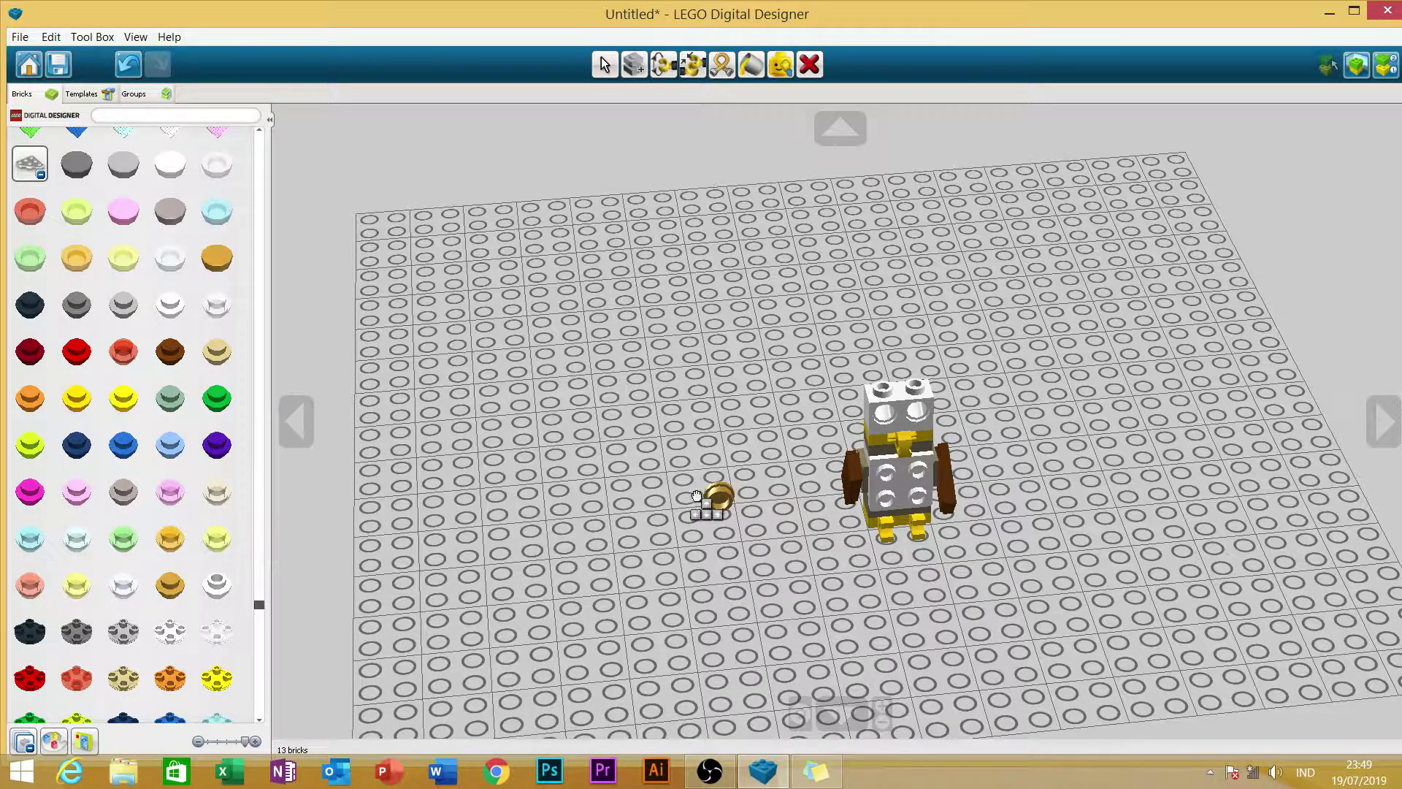
pyautogui.click(885, 418)
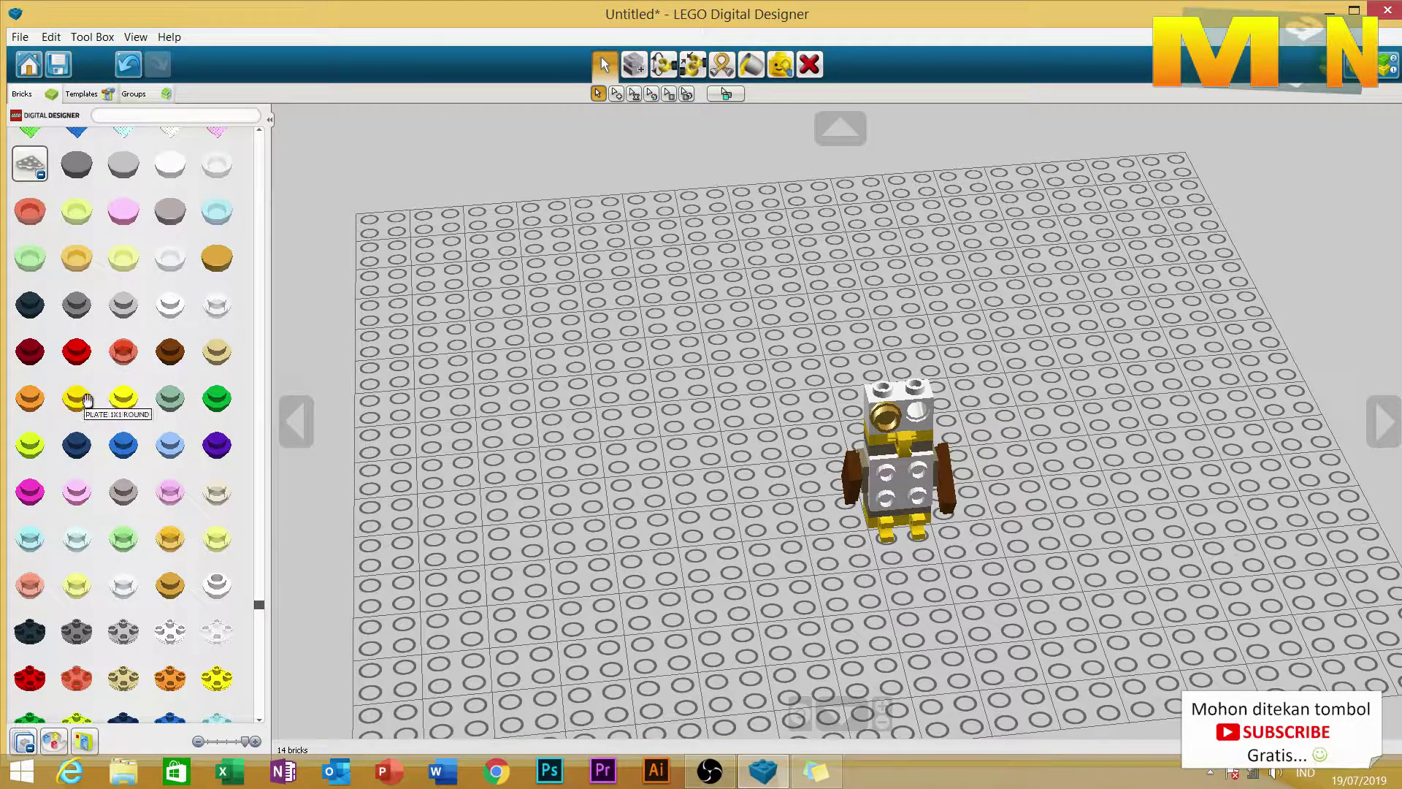
# Insert a tan 1x1 round plate into the right front hole of the white head brick as the second eye.
pyautogui.click(230, 354)
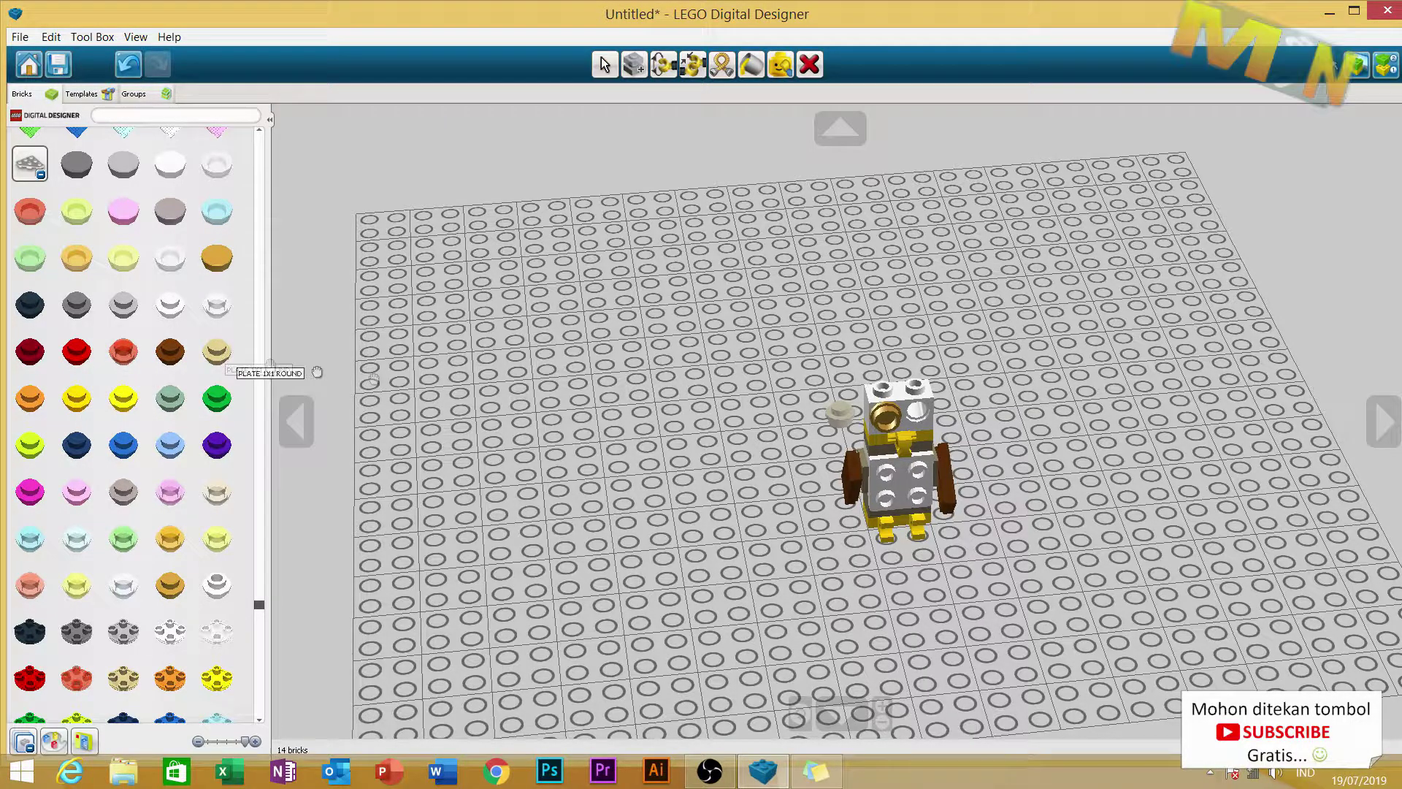
pyautogui.click(918, 423)
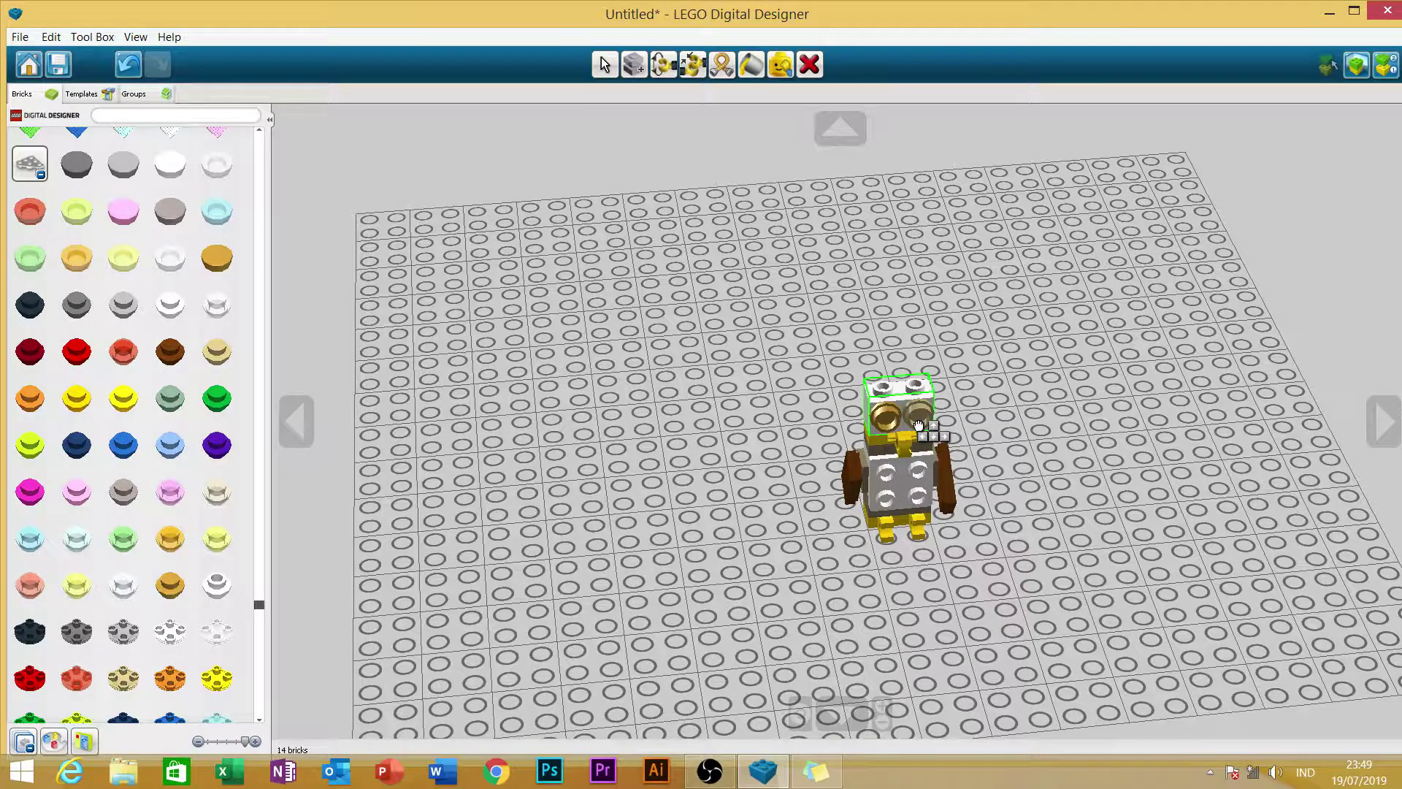
pyautogui.click(918, 423)
# Place two tan 1x1x2/3 roof tiles side by side on the white head brick, sloping outward to form a peak.
pyautogui.click(840, 129)
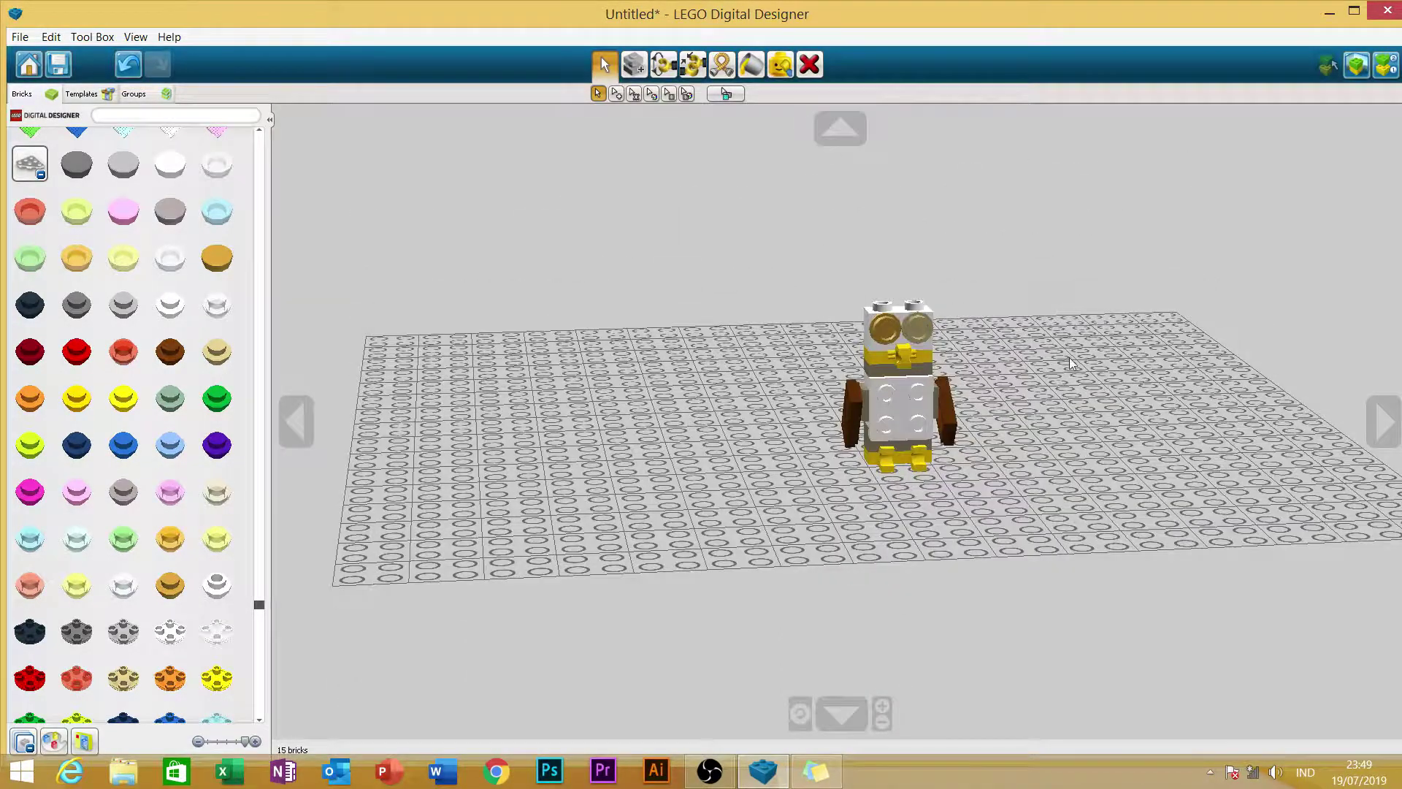
pyautogui.click(1385, 421)
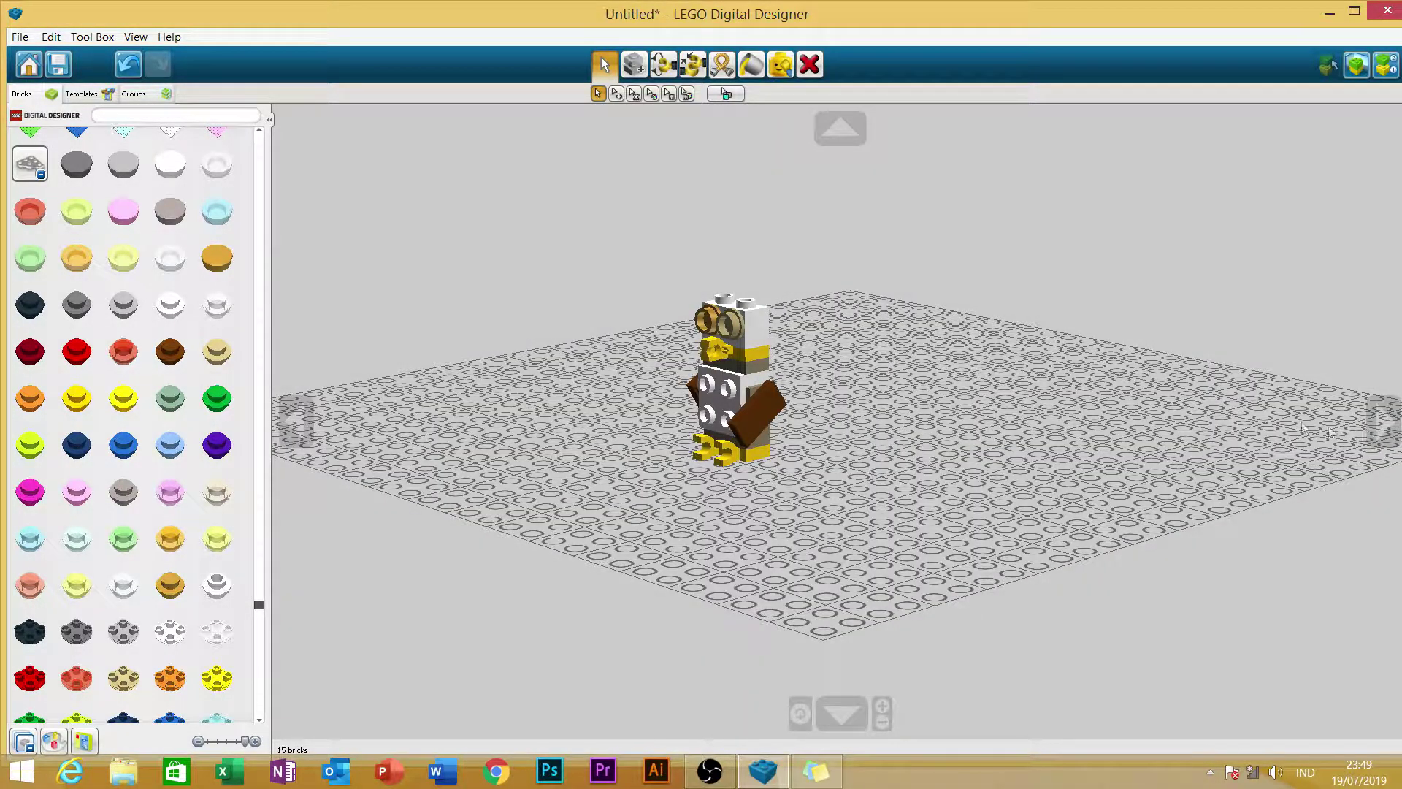
pyautogui.moveTo(259, 606); pyautogui.dragTo(264, 141)
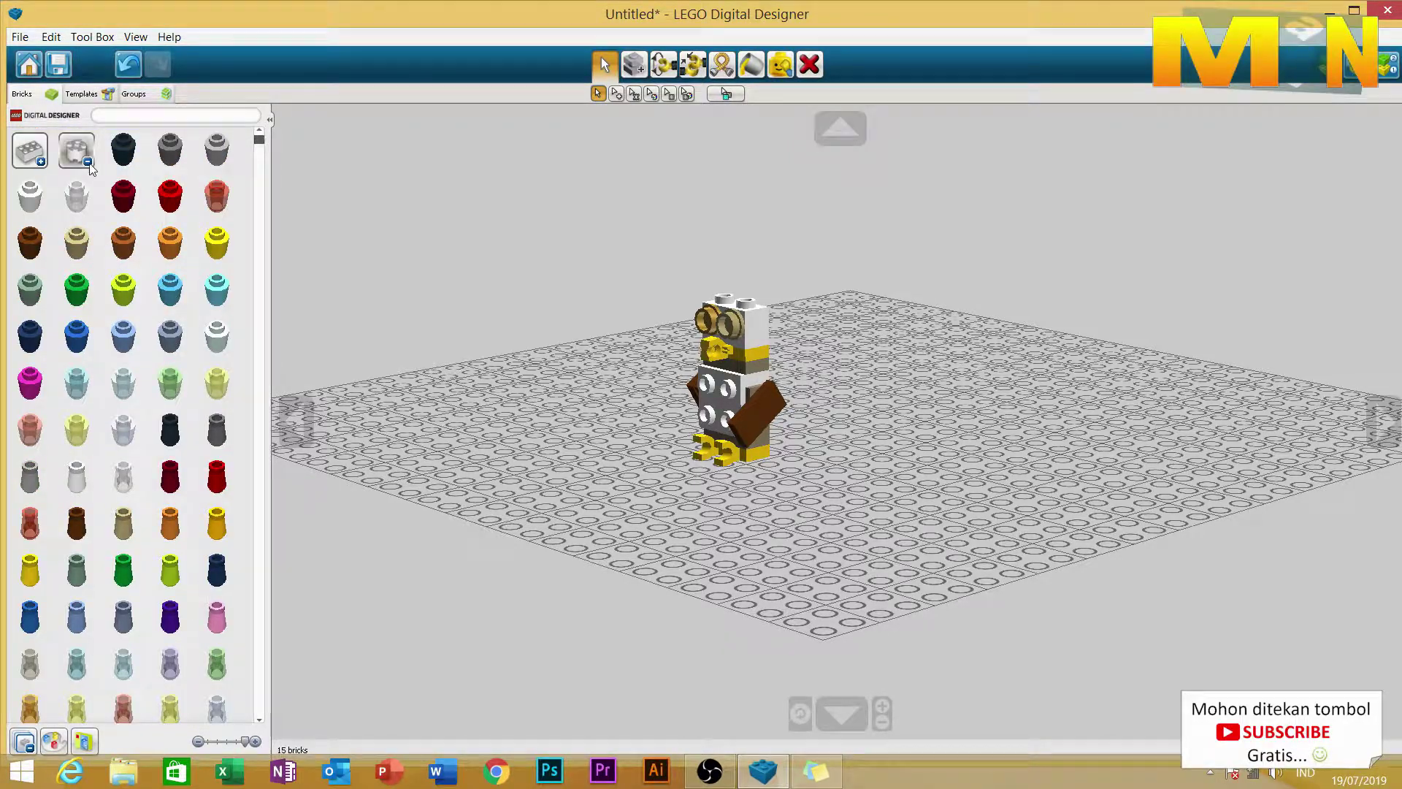
pyautogui.click(87, 165)
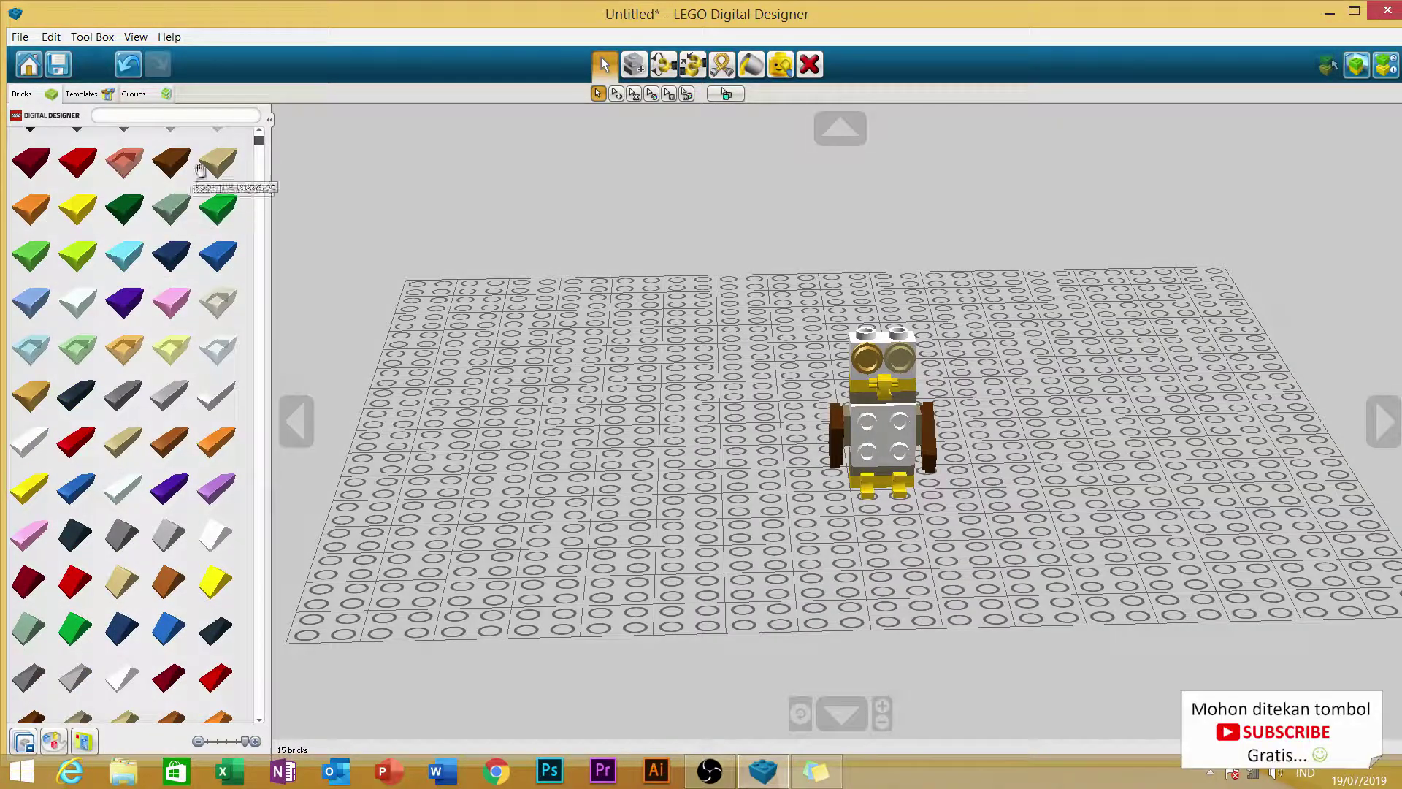
pyautogui.click(212, 165)
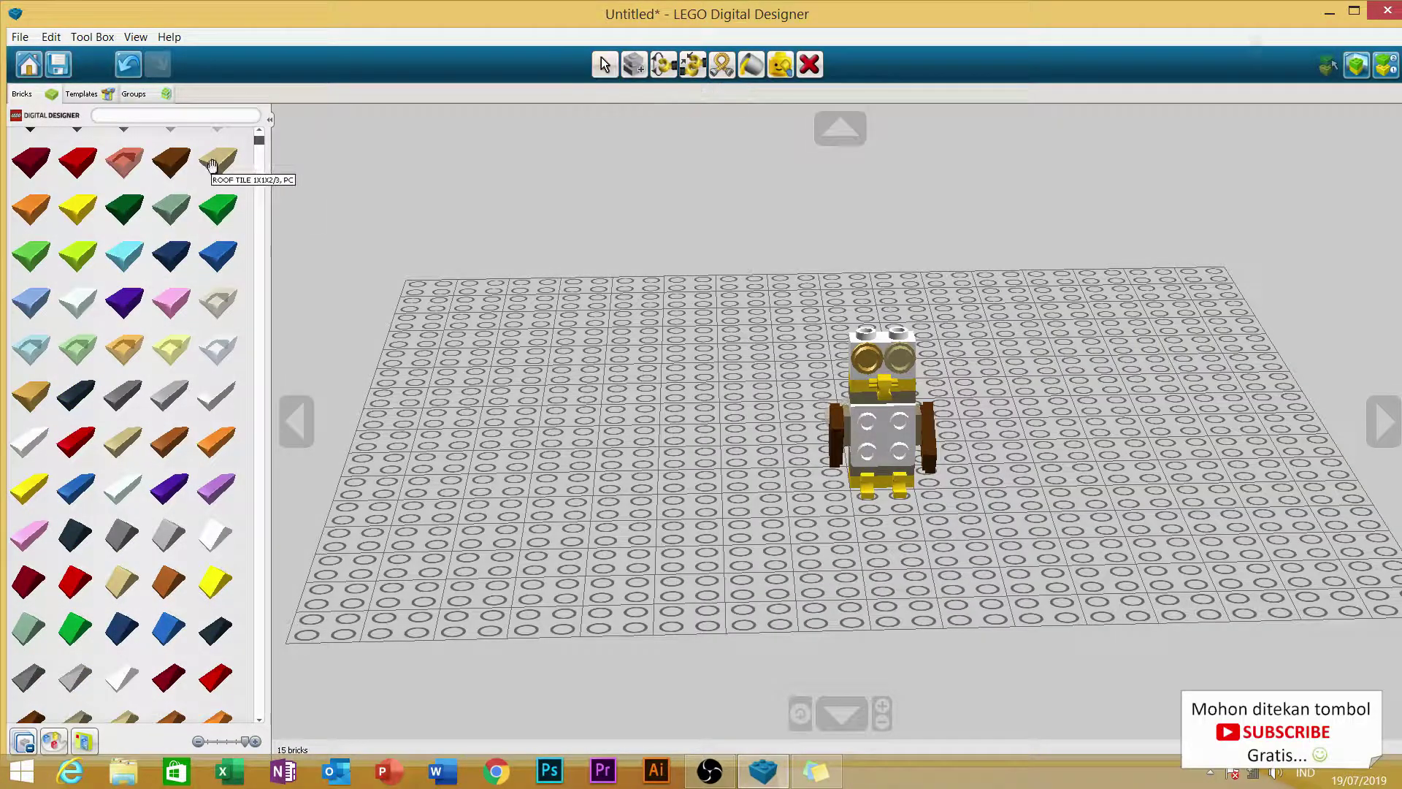
pyautogui.click(858, 338)
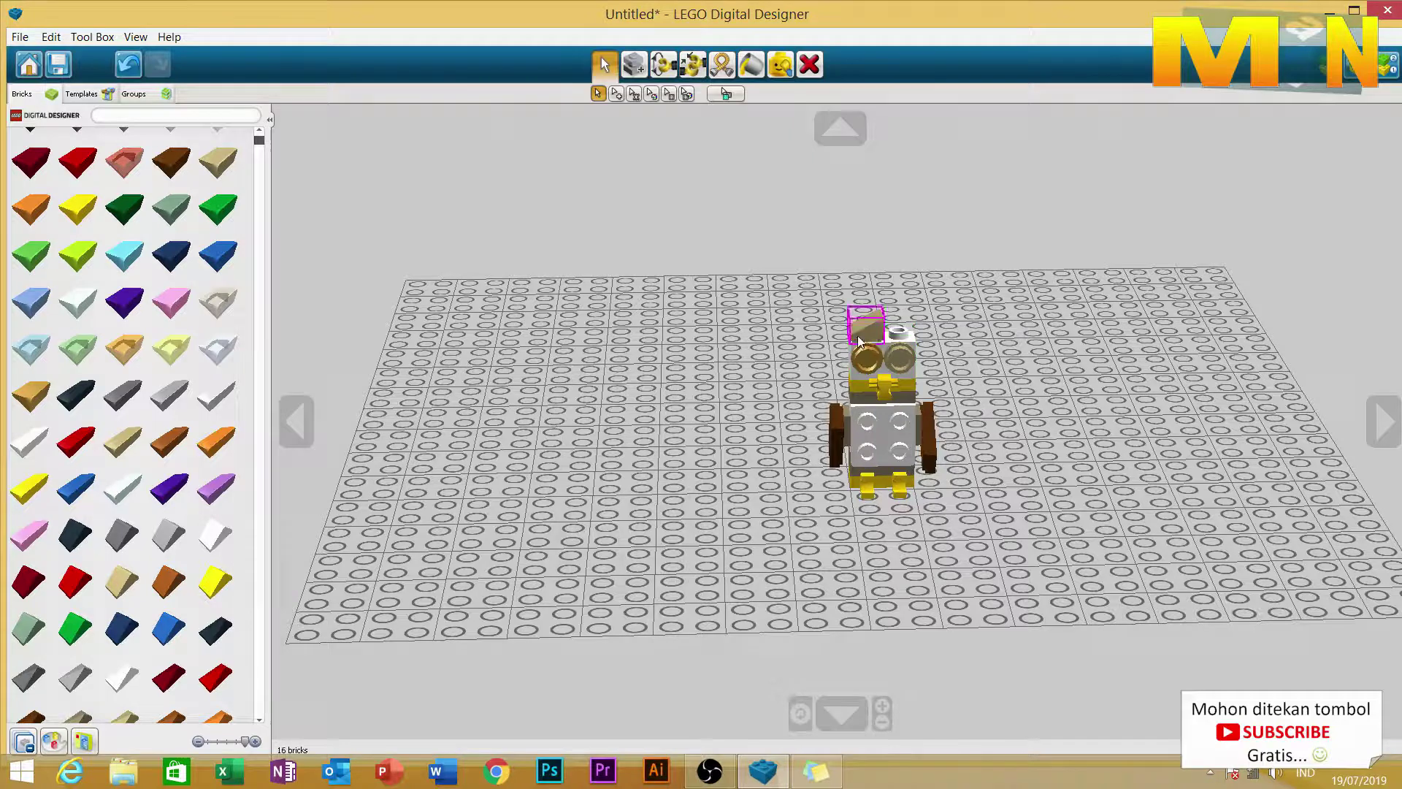
pyautogui.click(216, 170)
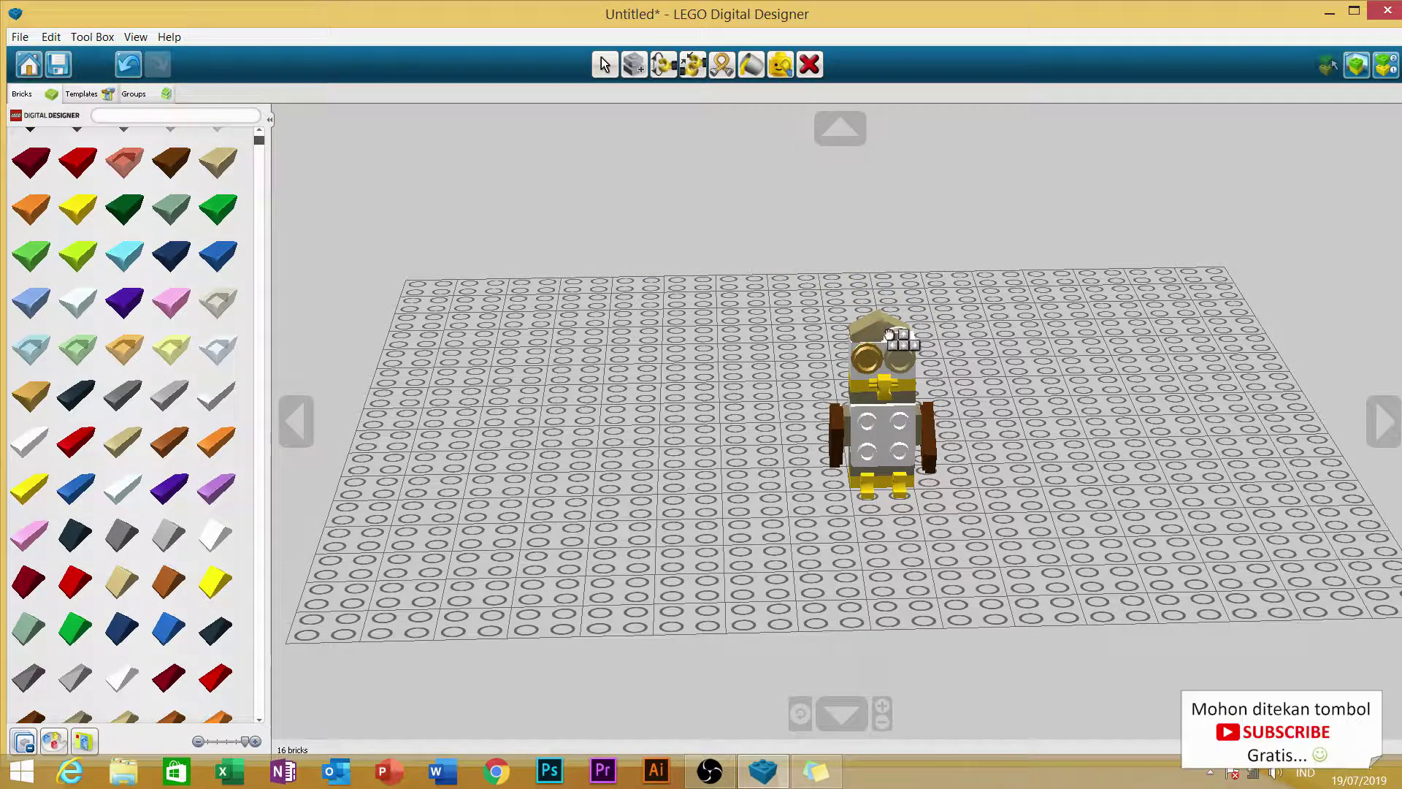
pyautogui.click(895, 343)
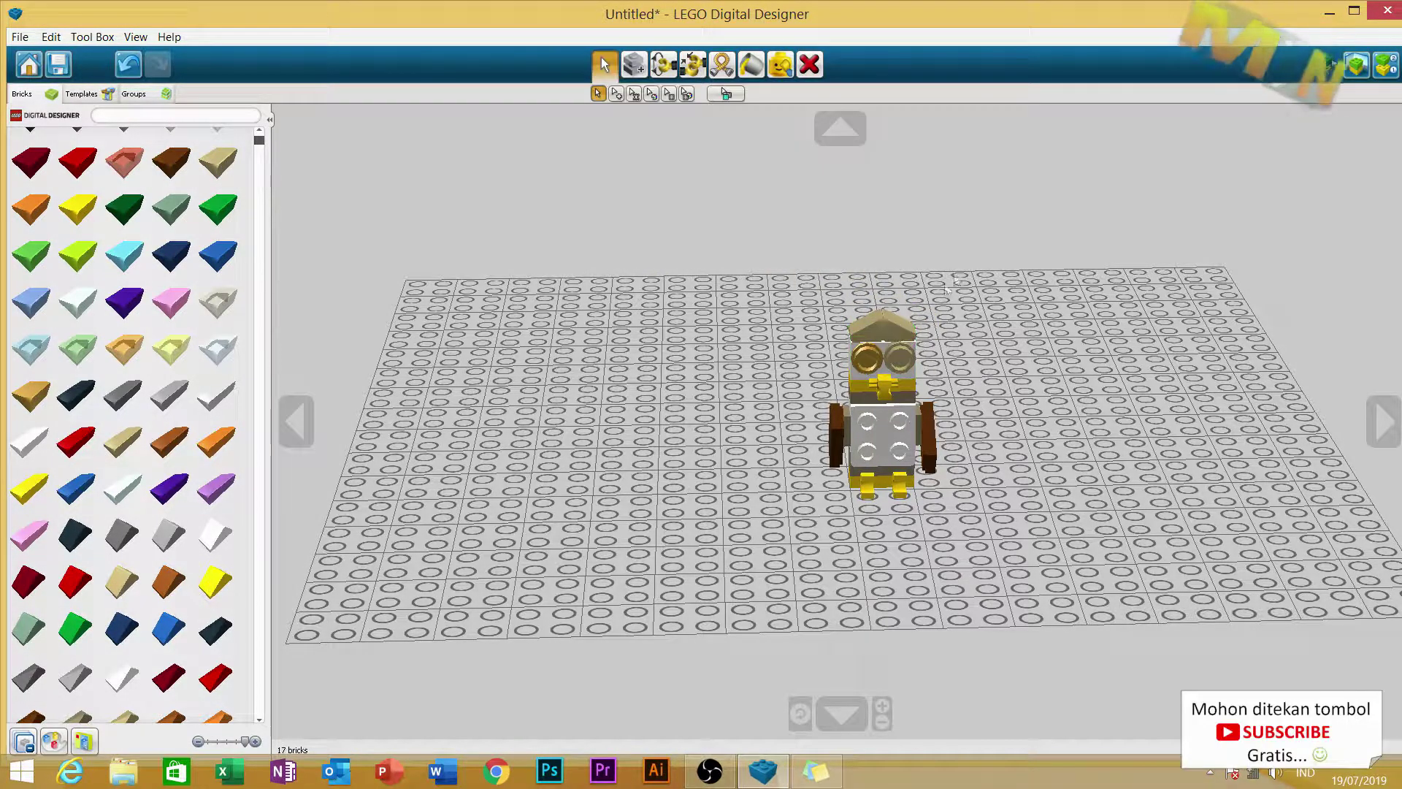
# Rotate the bird's head above the white body with the Hinge tool, first to -24.03 and finally to 23.2 degrees.
pyautogui.click(1385, 432)
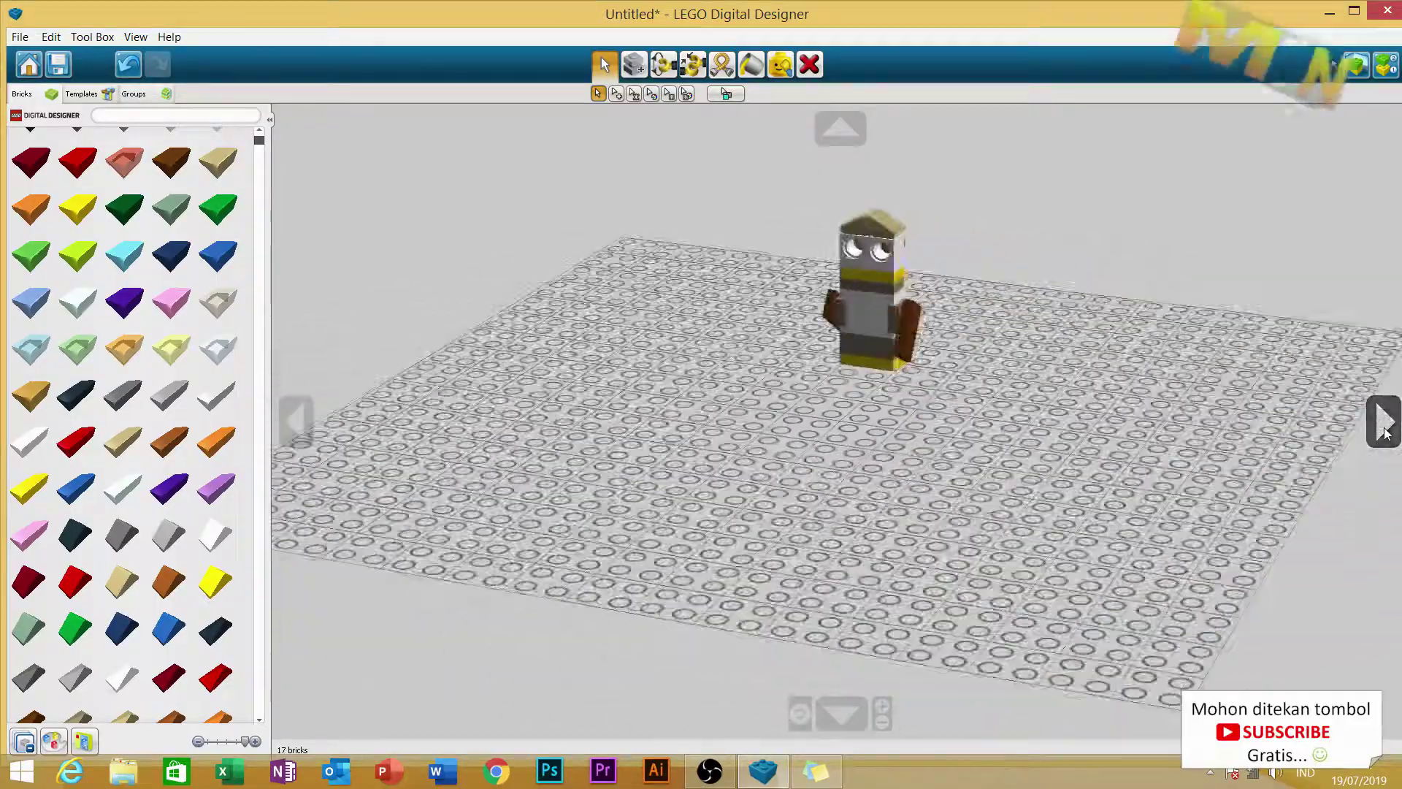
pyautogui.click(1385, 432)
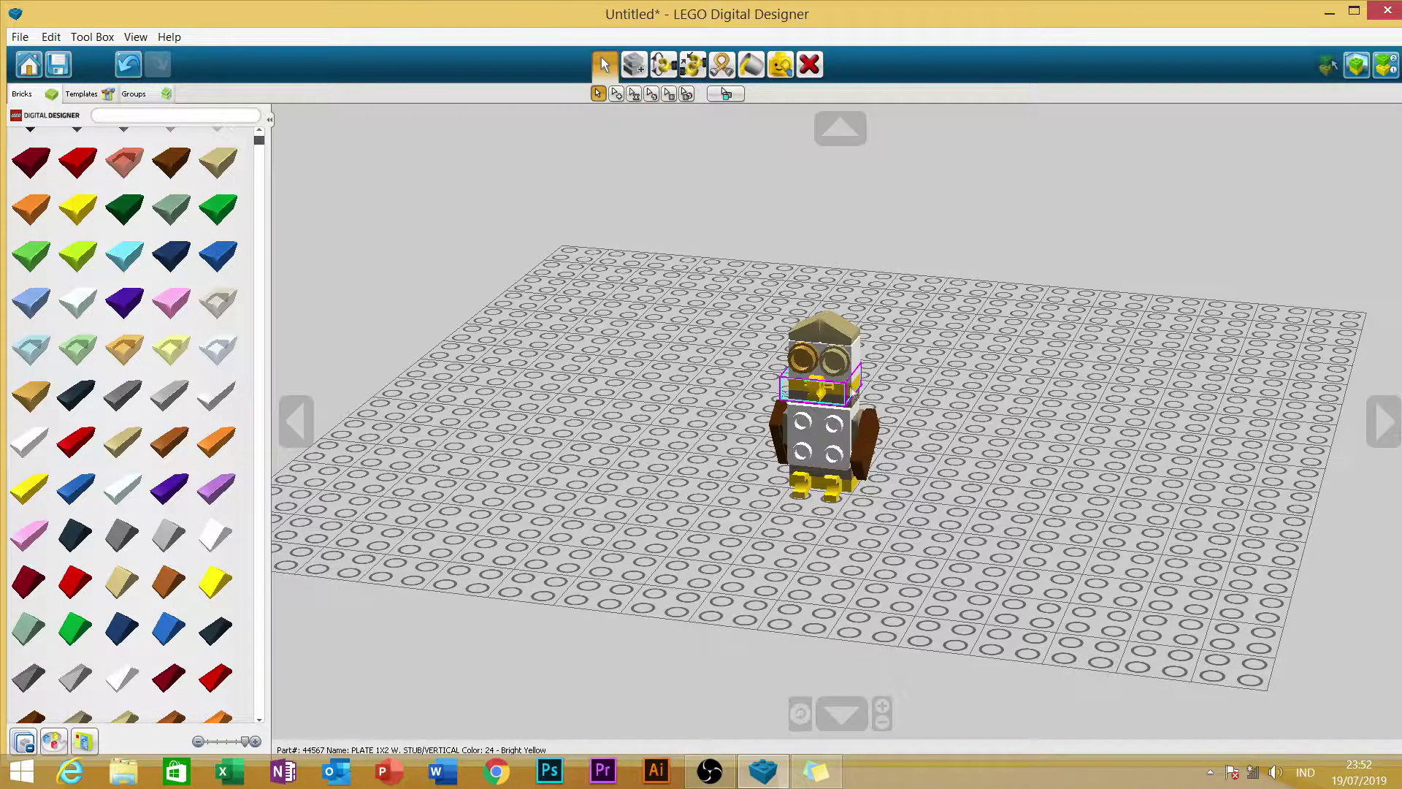
pyautogui.click(662, 65)
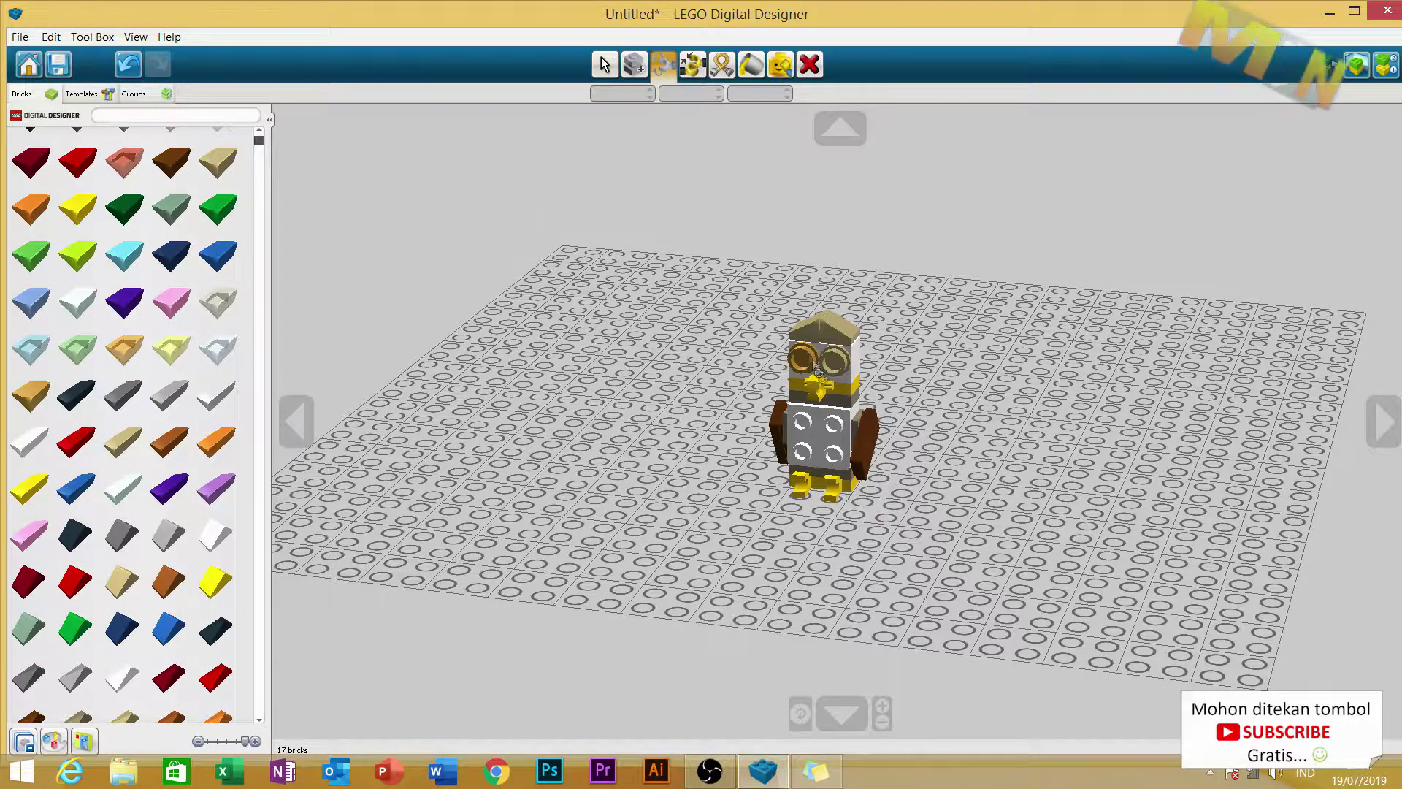
pyautogui.click(842, 389)
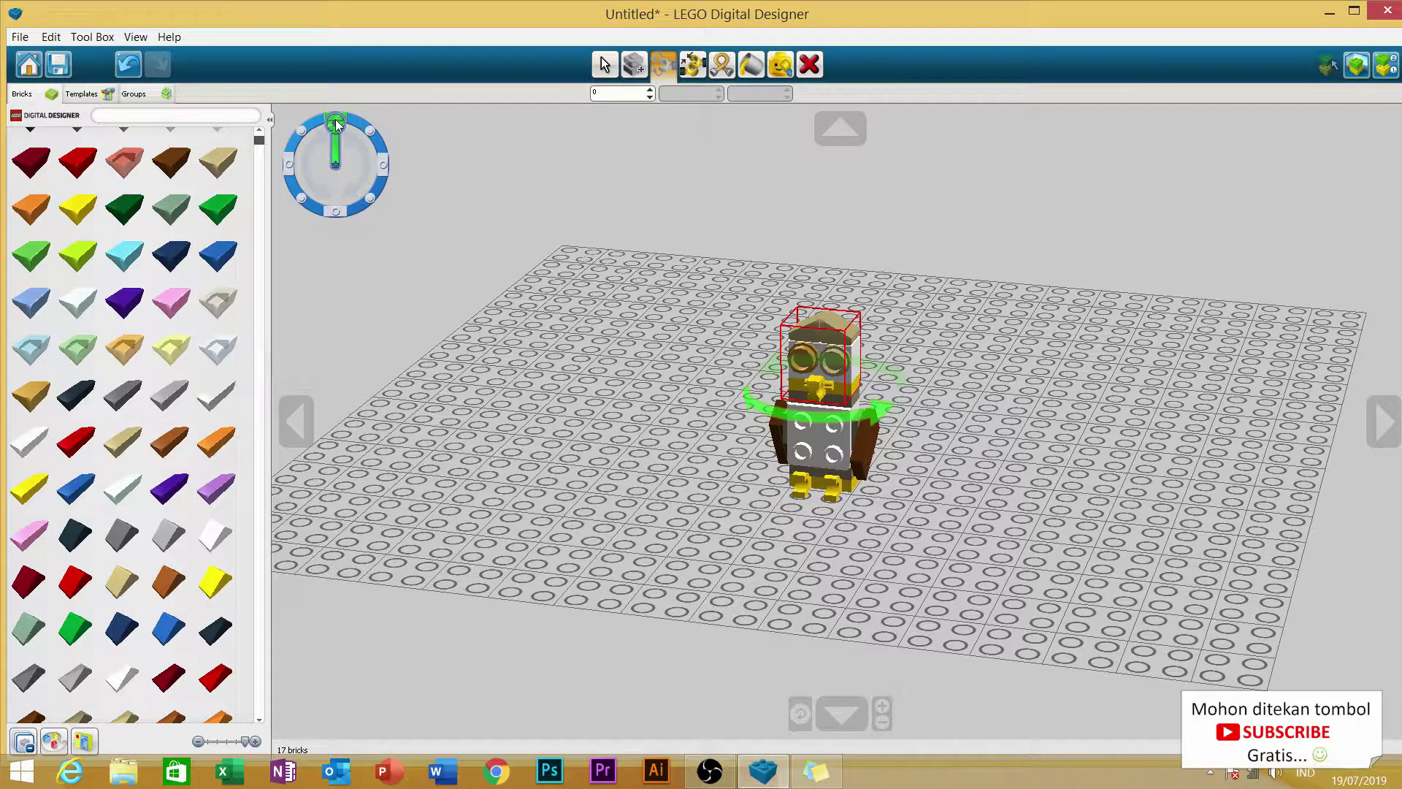
pyautogui.moveTo(353, 131); pyautogui.dragTo(325, 140)
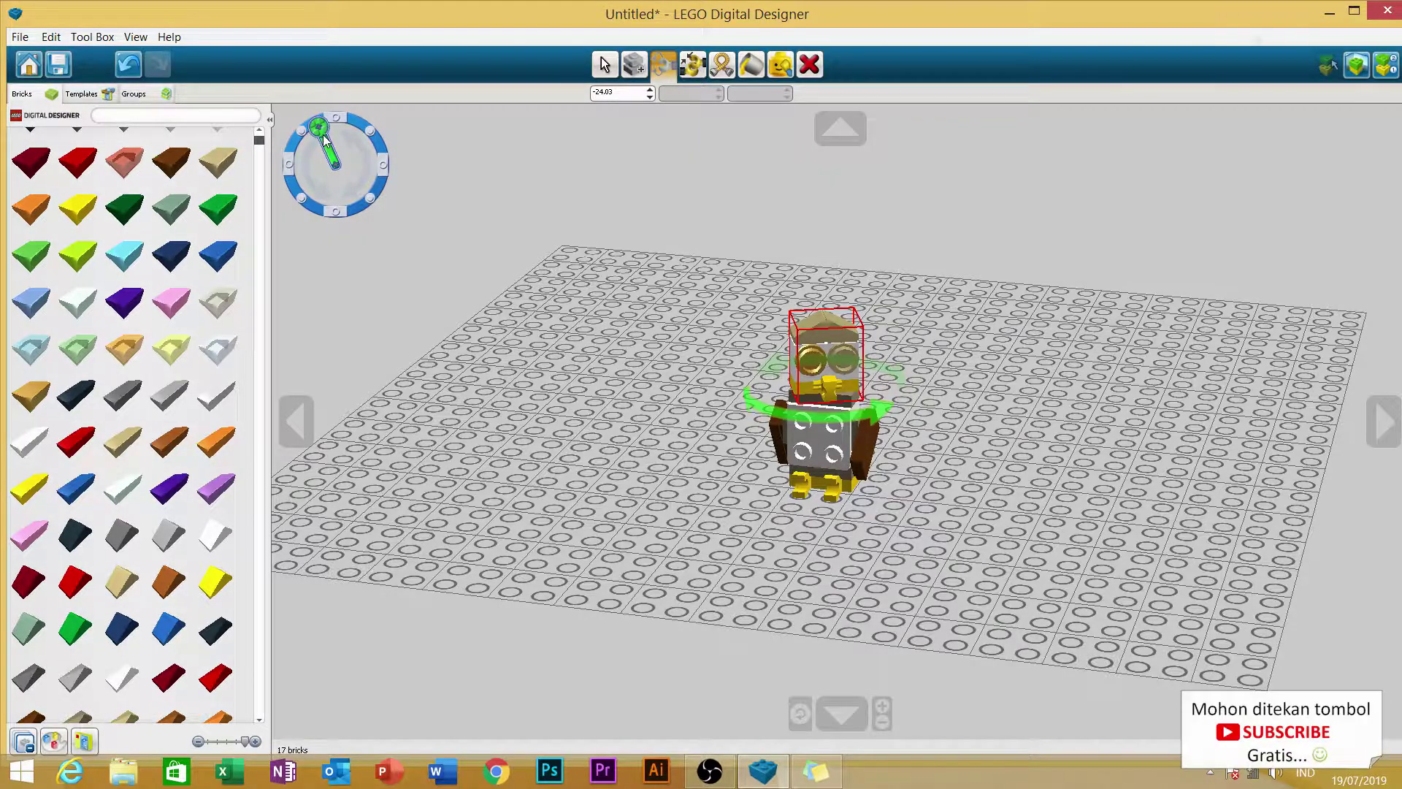
pyautogui.moveTo(326, 141); pyautogui.dragTo(350, 131)
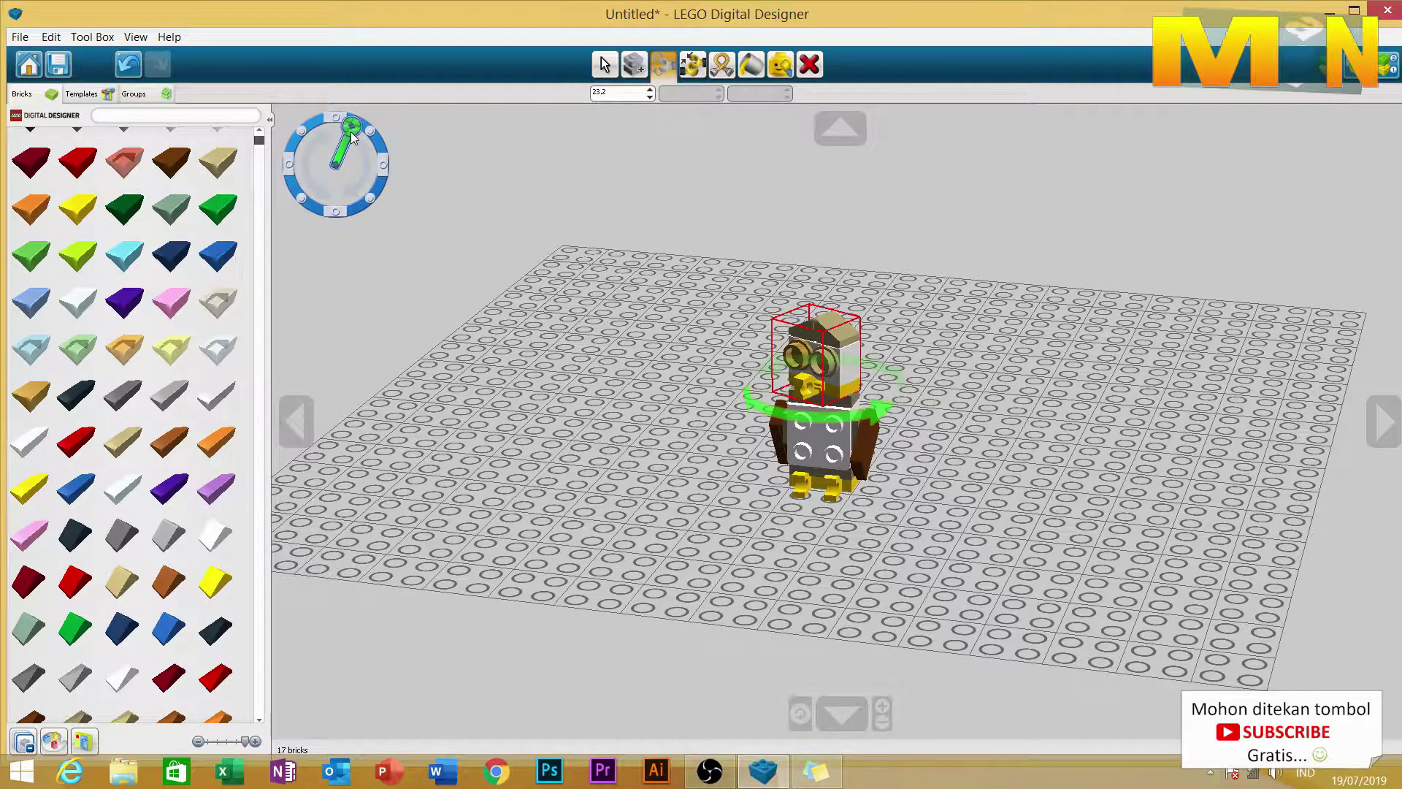
# Deselect the head and examine the finished bird from its front, sides and above, in close-up and from farther away.
pyautogui.click(406, 289)
pyautogui.click(296, 411)
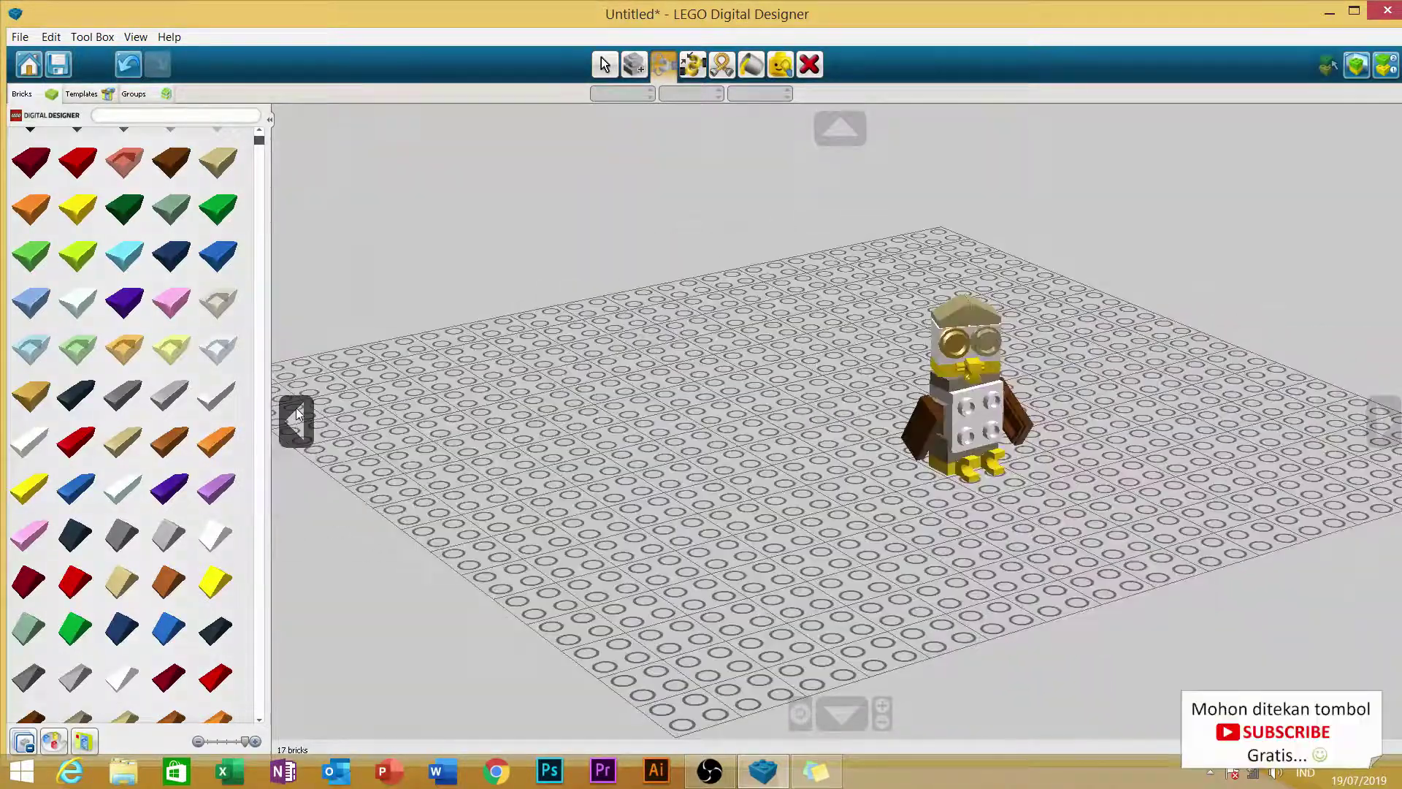
pyautogui.click(296, 413)
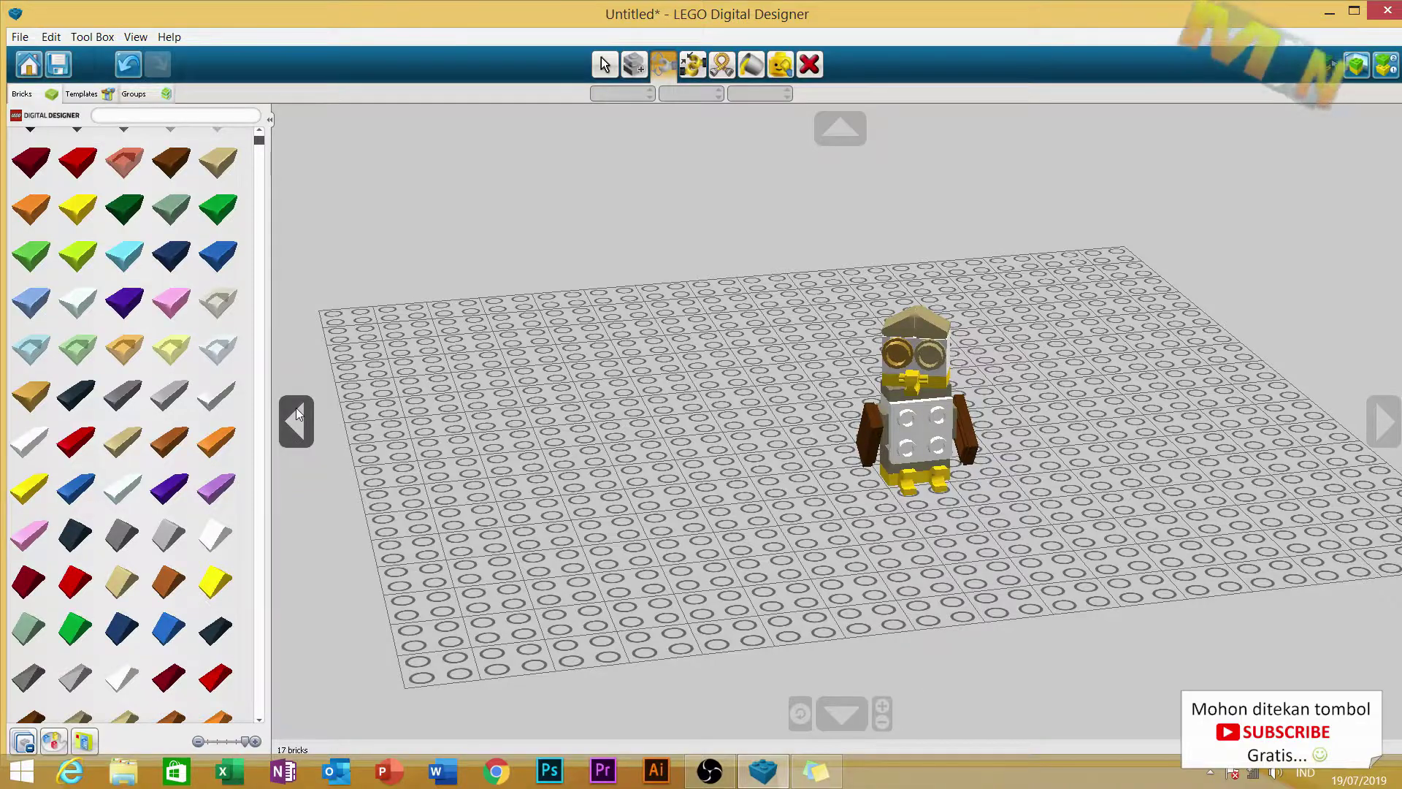
pyautogui.click(296, 413)
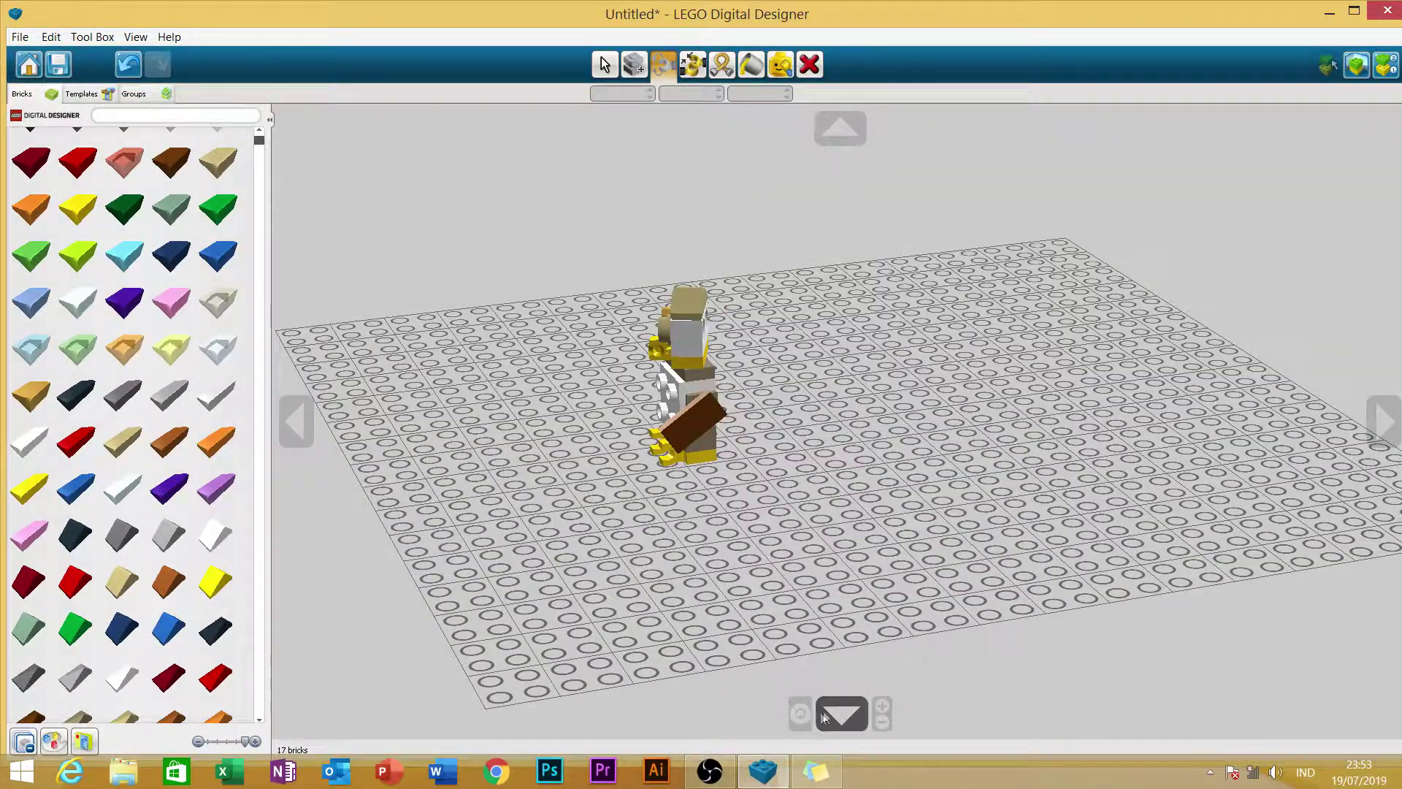
pyautogui.click(803, 715)
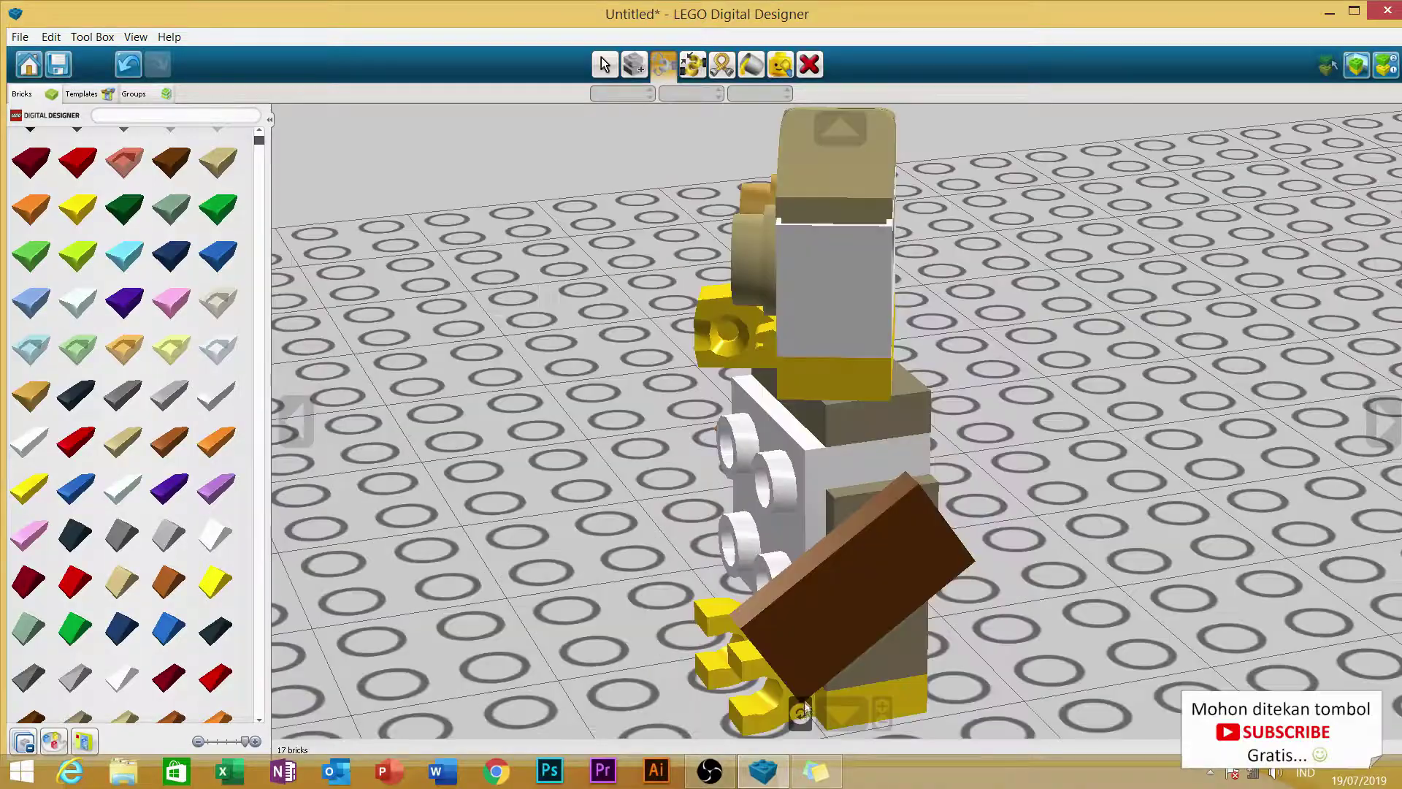
pyautogui.click(1384, 422)
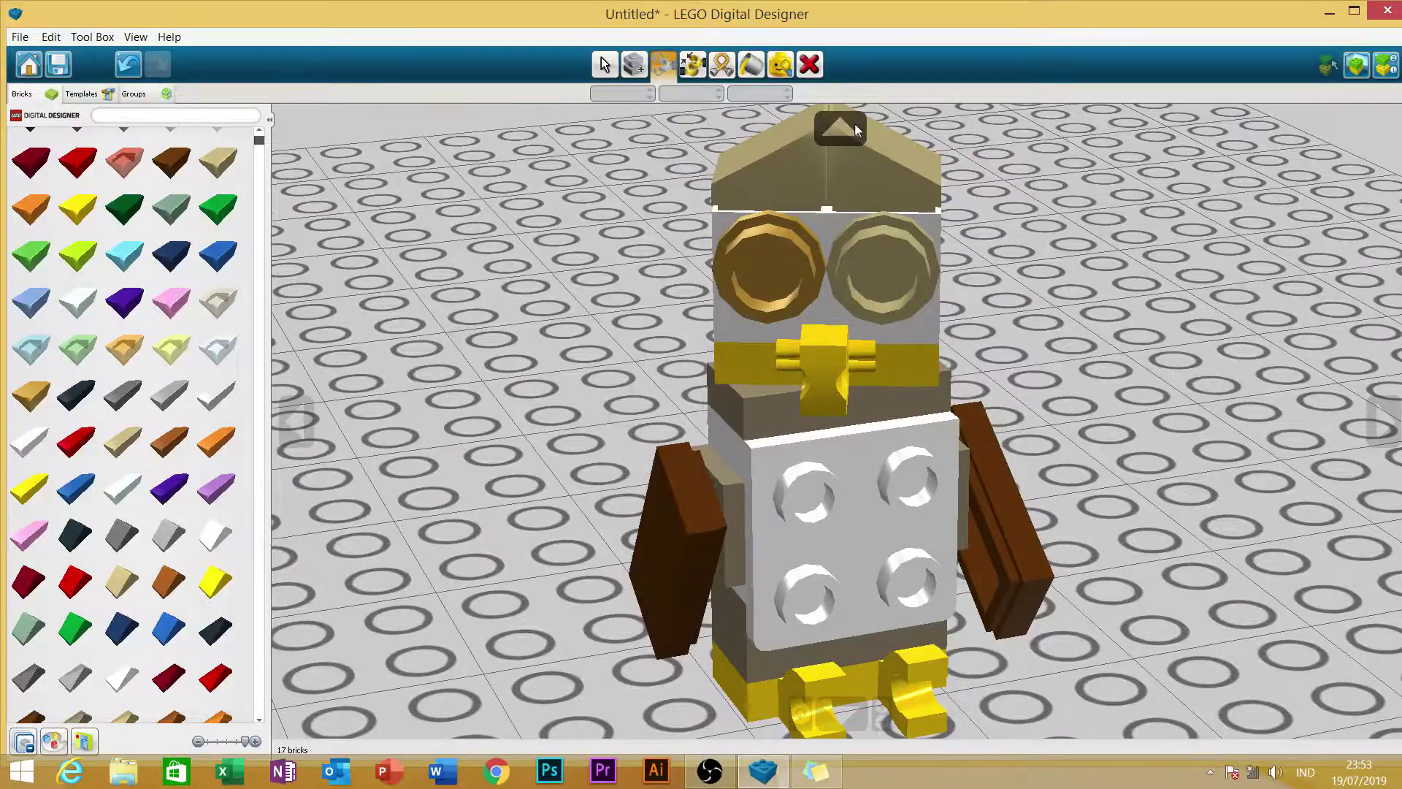
pyautogui.click(840, 128)
pyautogui.click(854, 712)
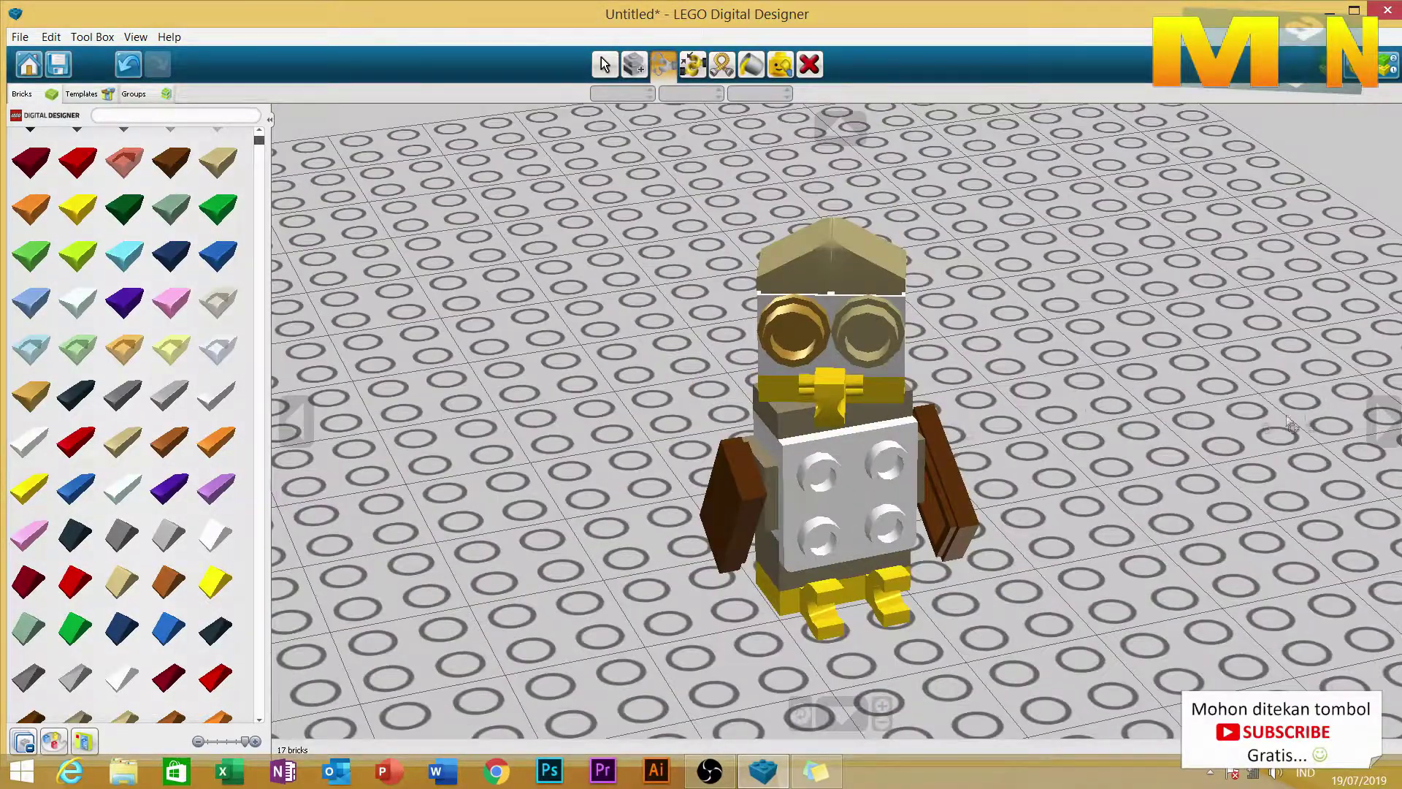
pyautogui.click(1385, 418)
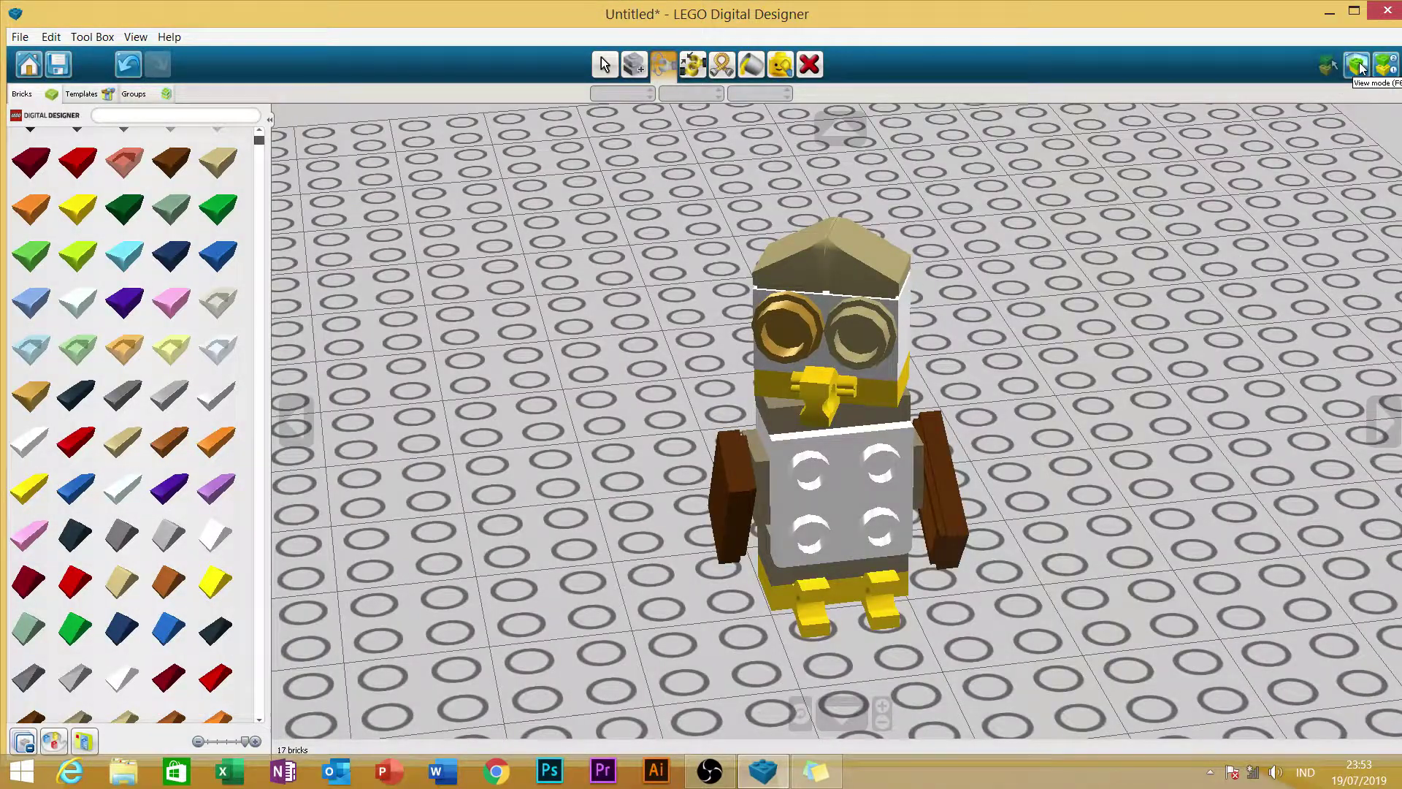
# Generate the building guide for the bird and advance it to step 4, attaching the first wing assembly.
pyautogui.click(1384, 71)
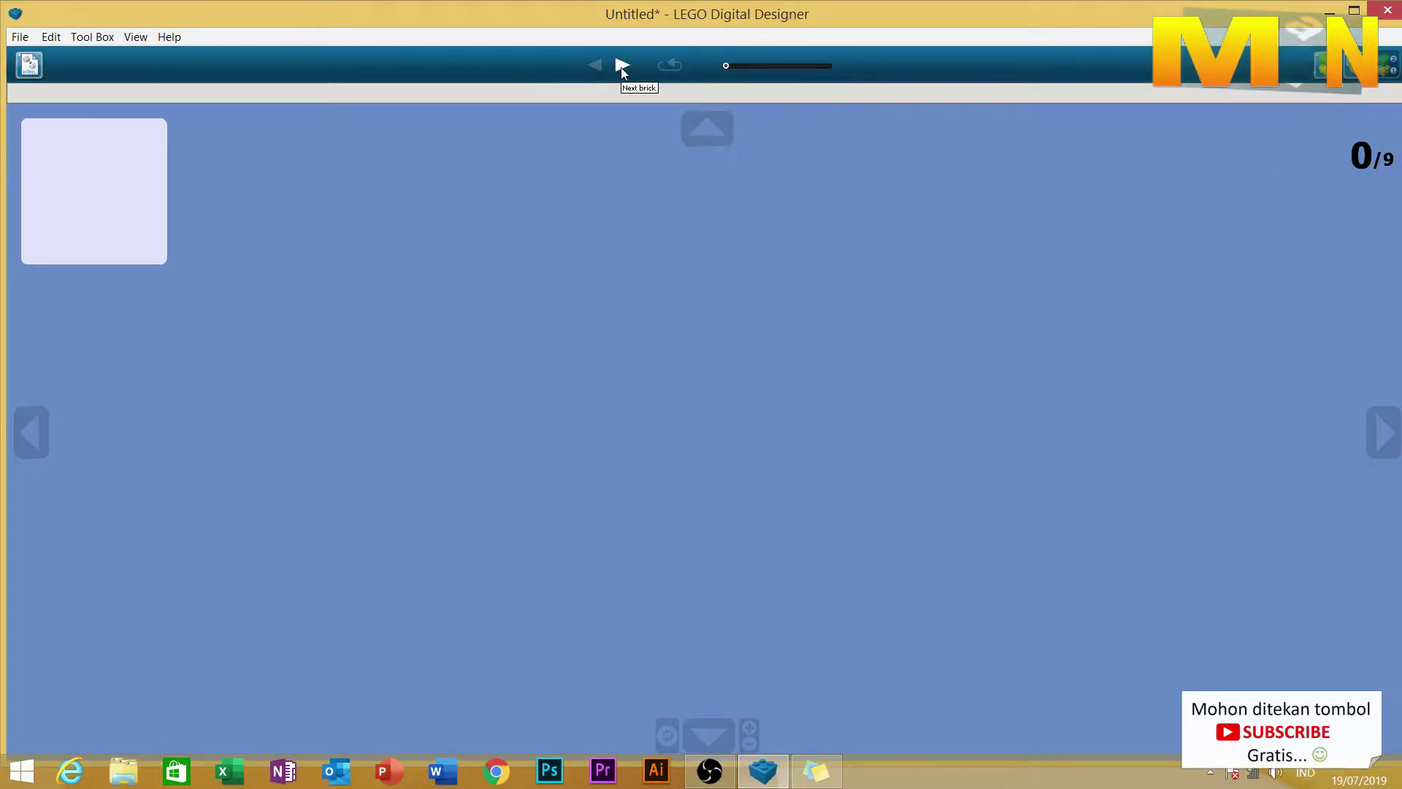
pyautogui.click(622, 68)
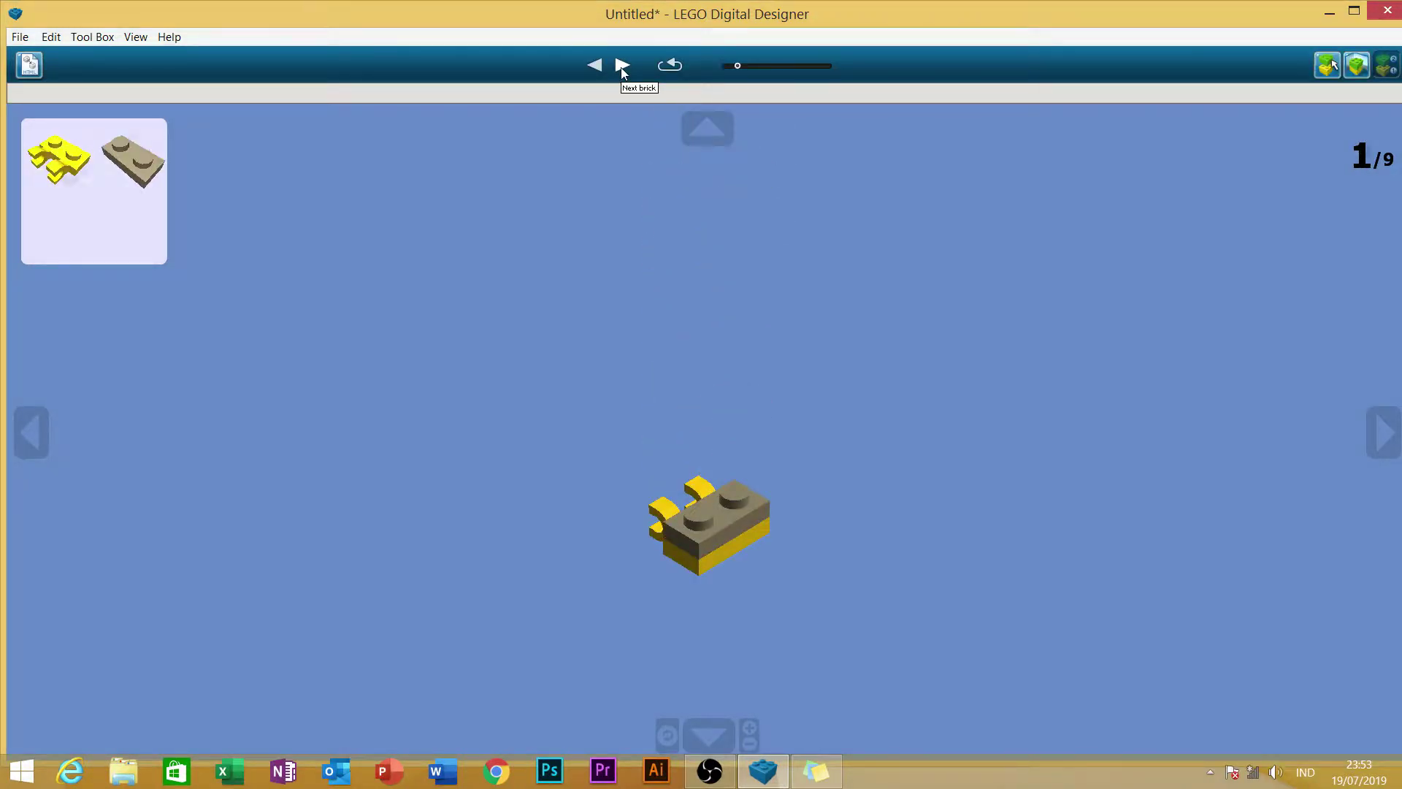
pyautogui.click(622, 65)
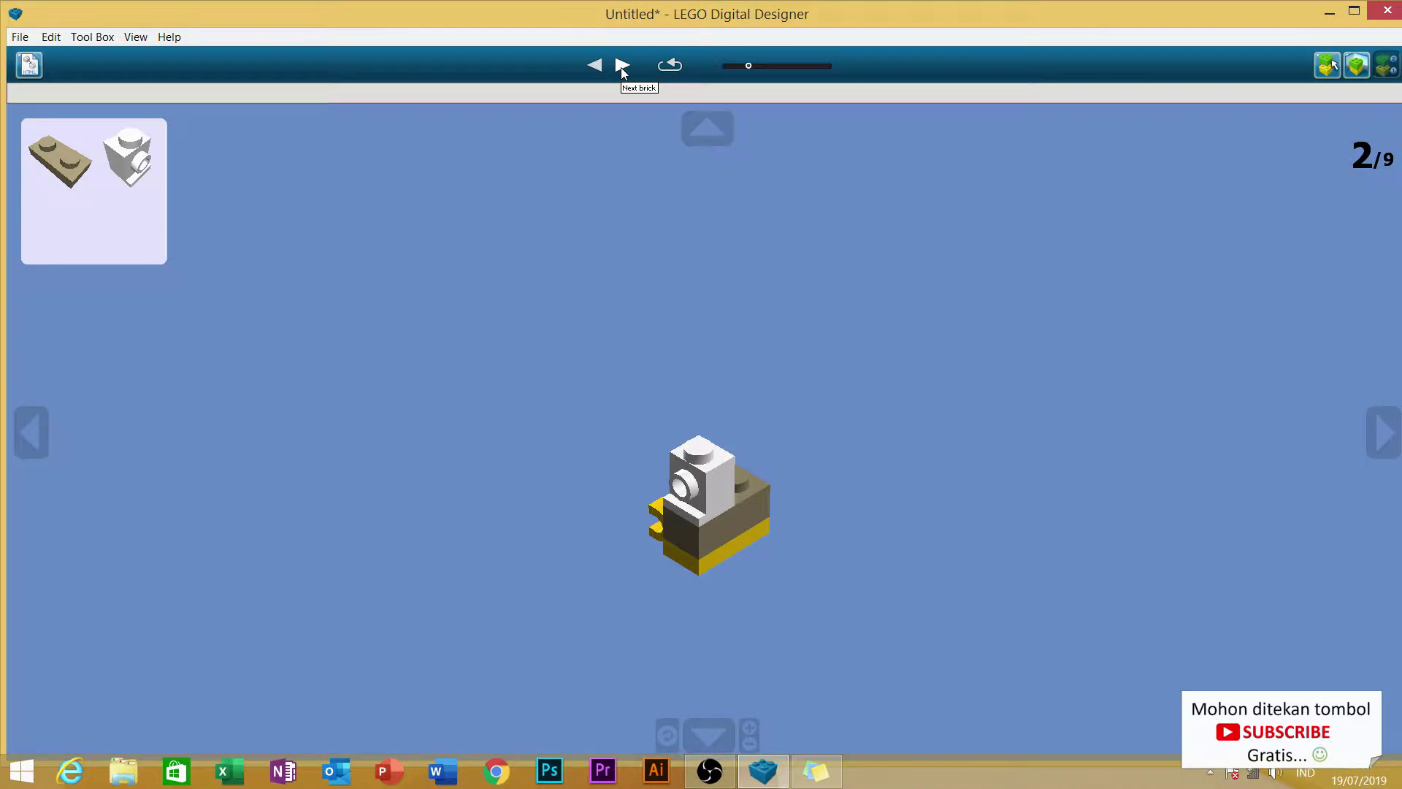
pyautogui.click(622, 67)
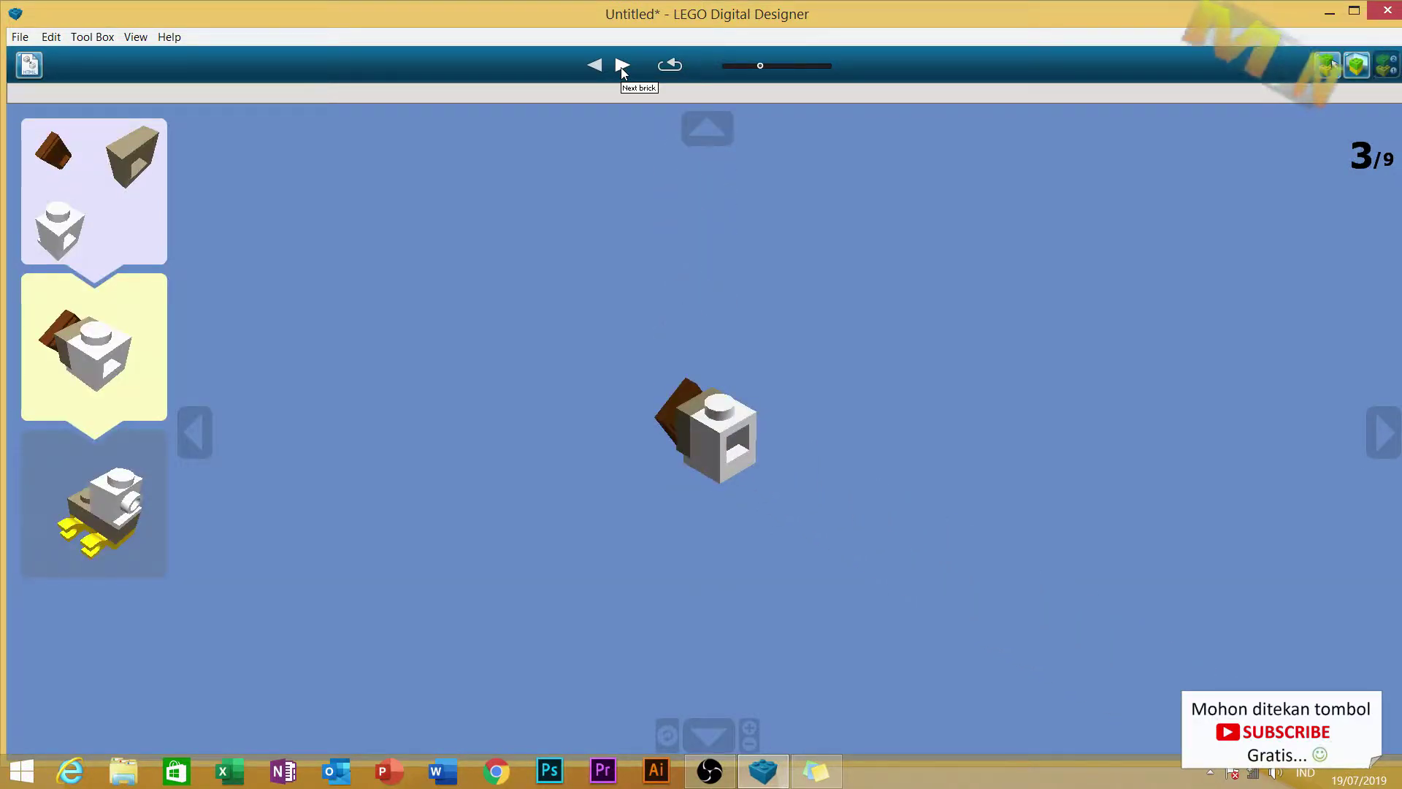
pyautogui.click(622, 66)
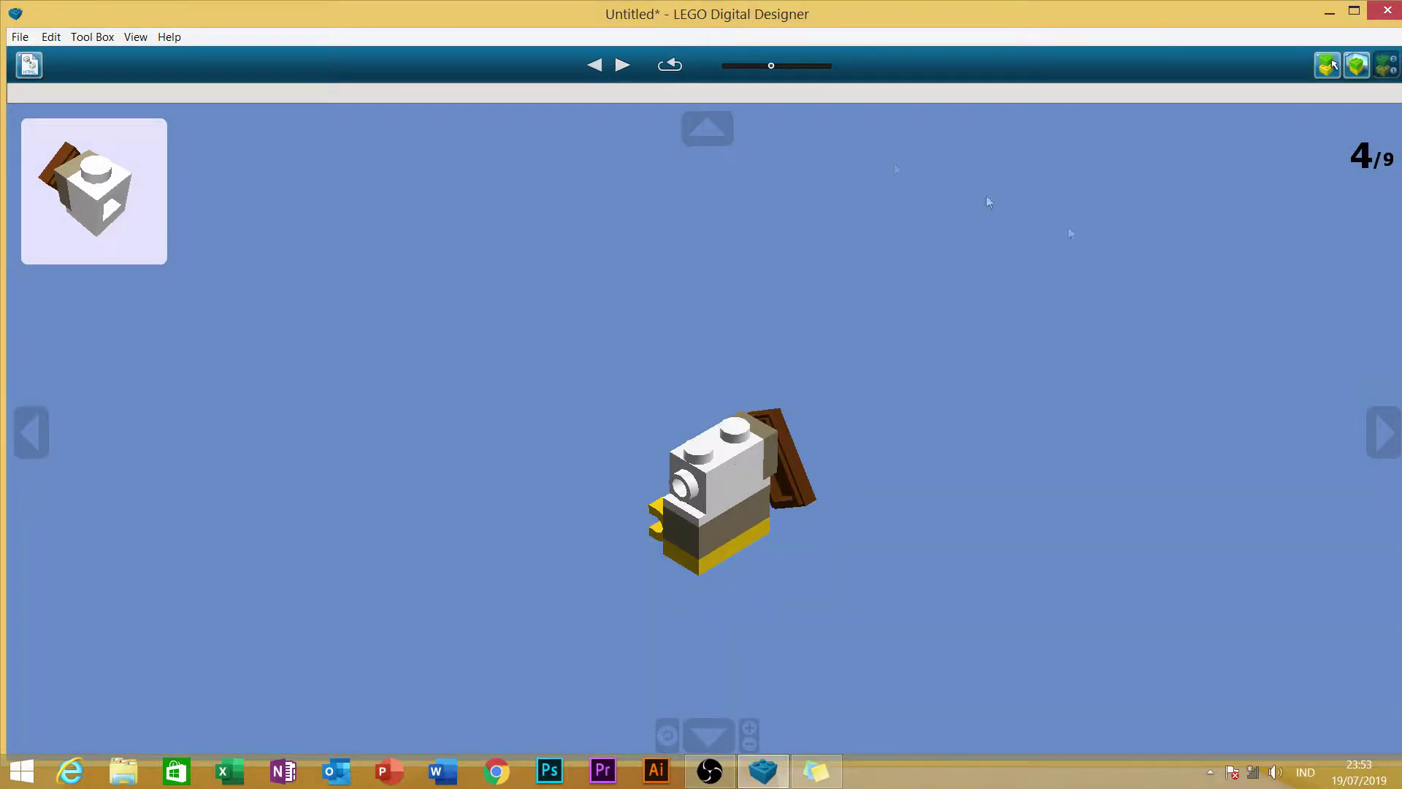
# Play the building guide from step 4 through step 9, examining the assembly from several sides and the completed bird up close.
pyautogui.click(1382, 436)
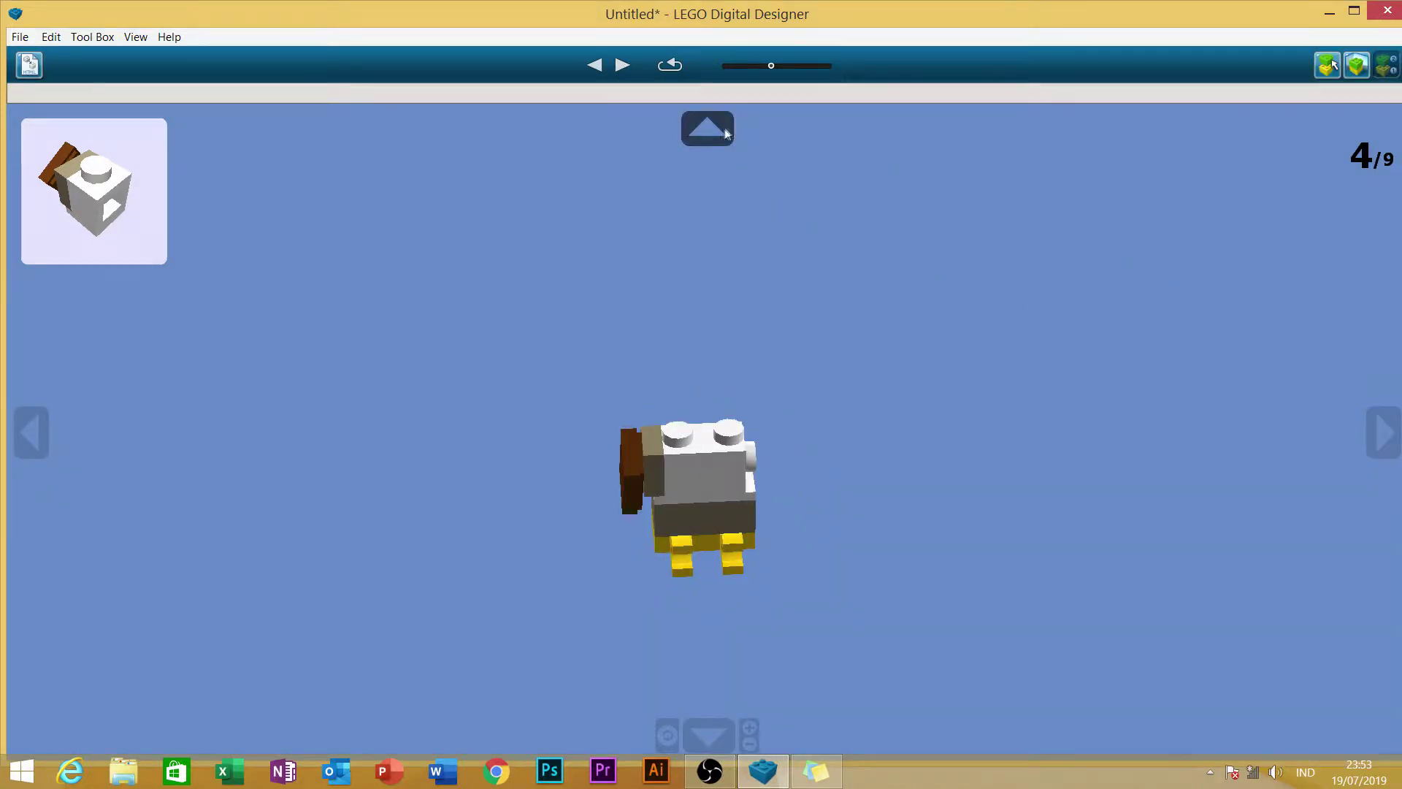
pyautogui.click(623, 67)
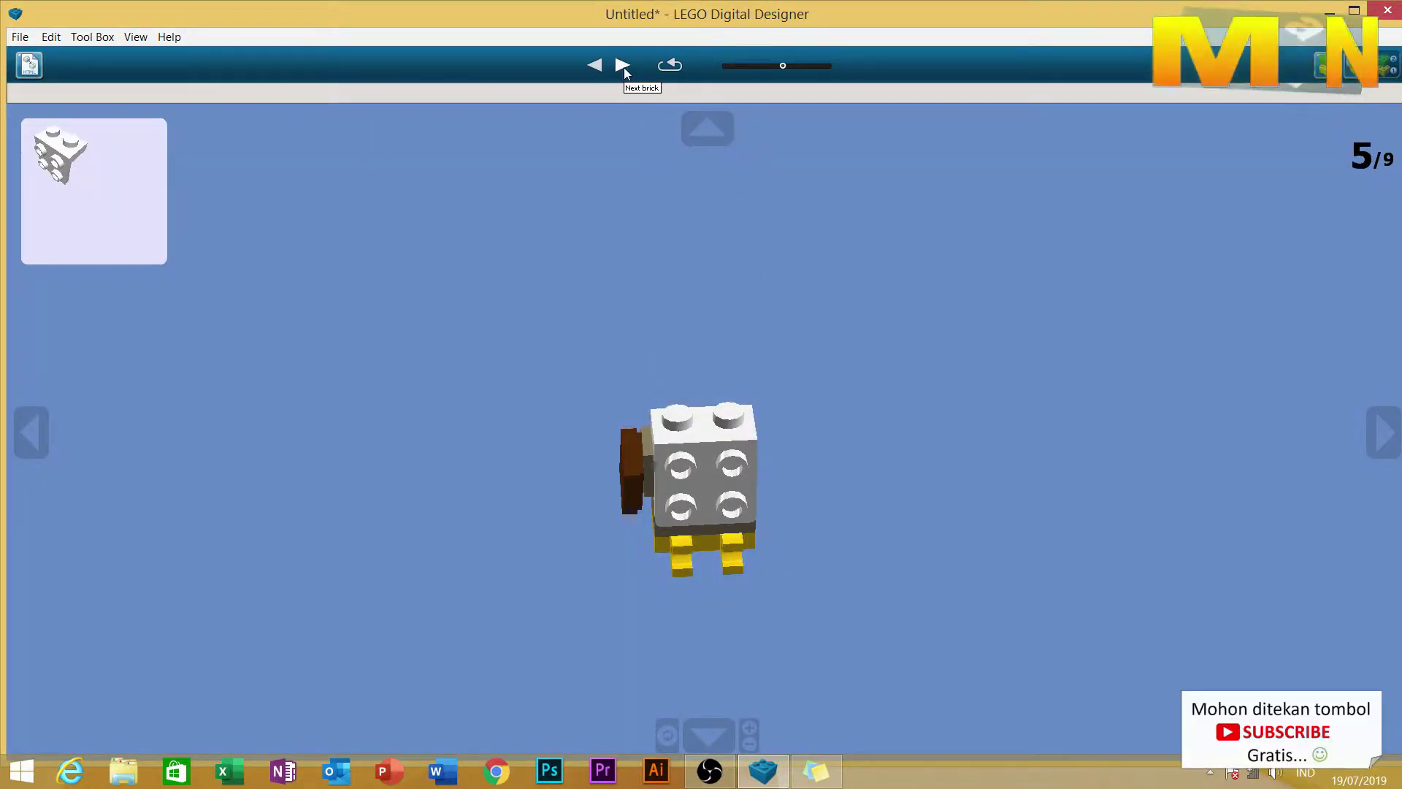
pyautogui.click(1382, 434)
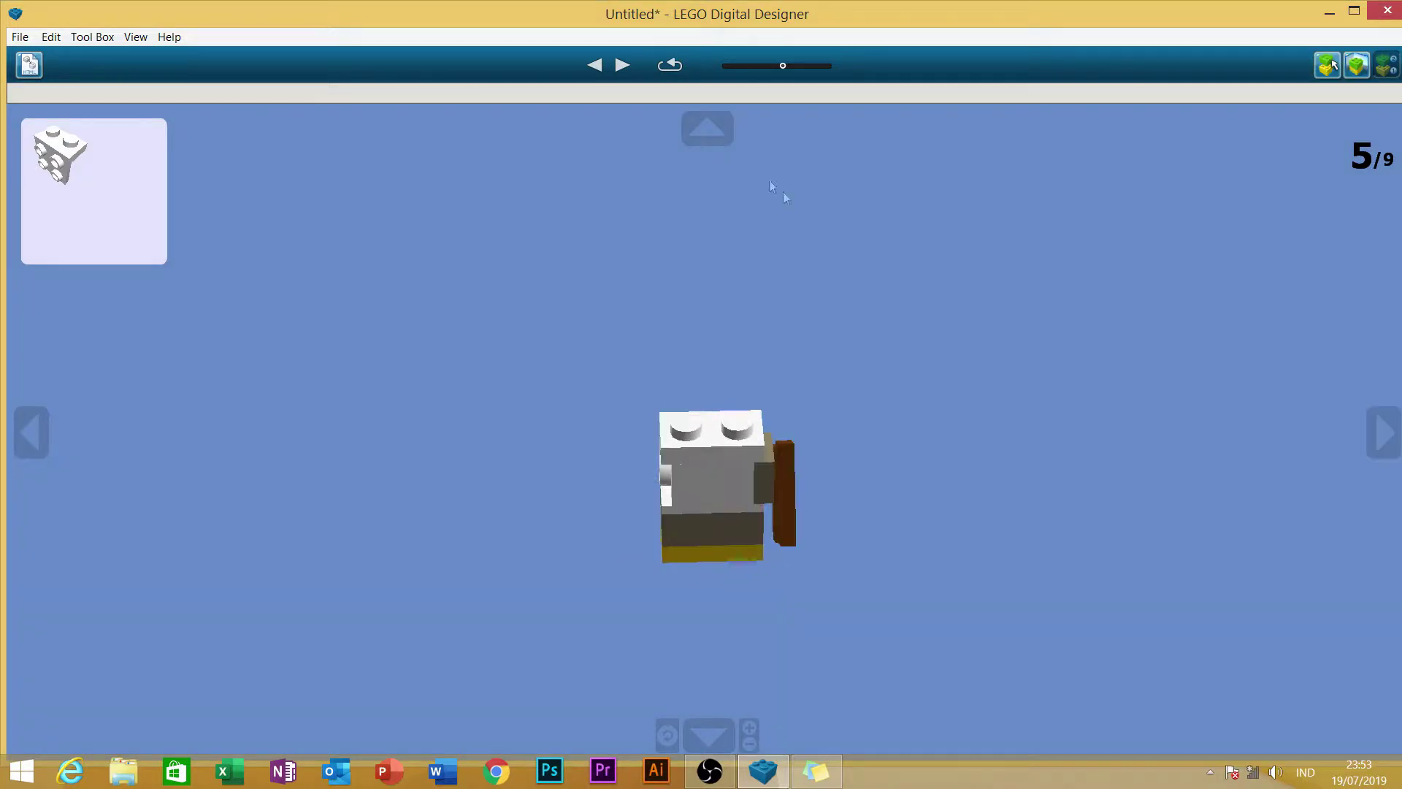
pyautogui.click(622, 66)
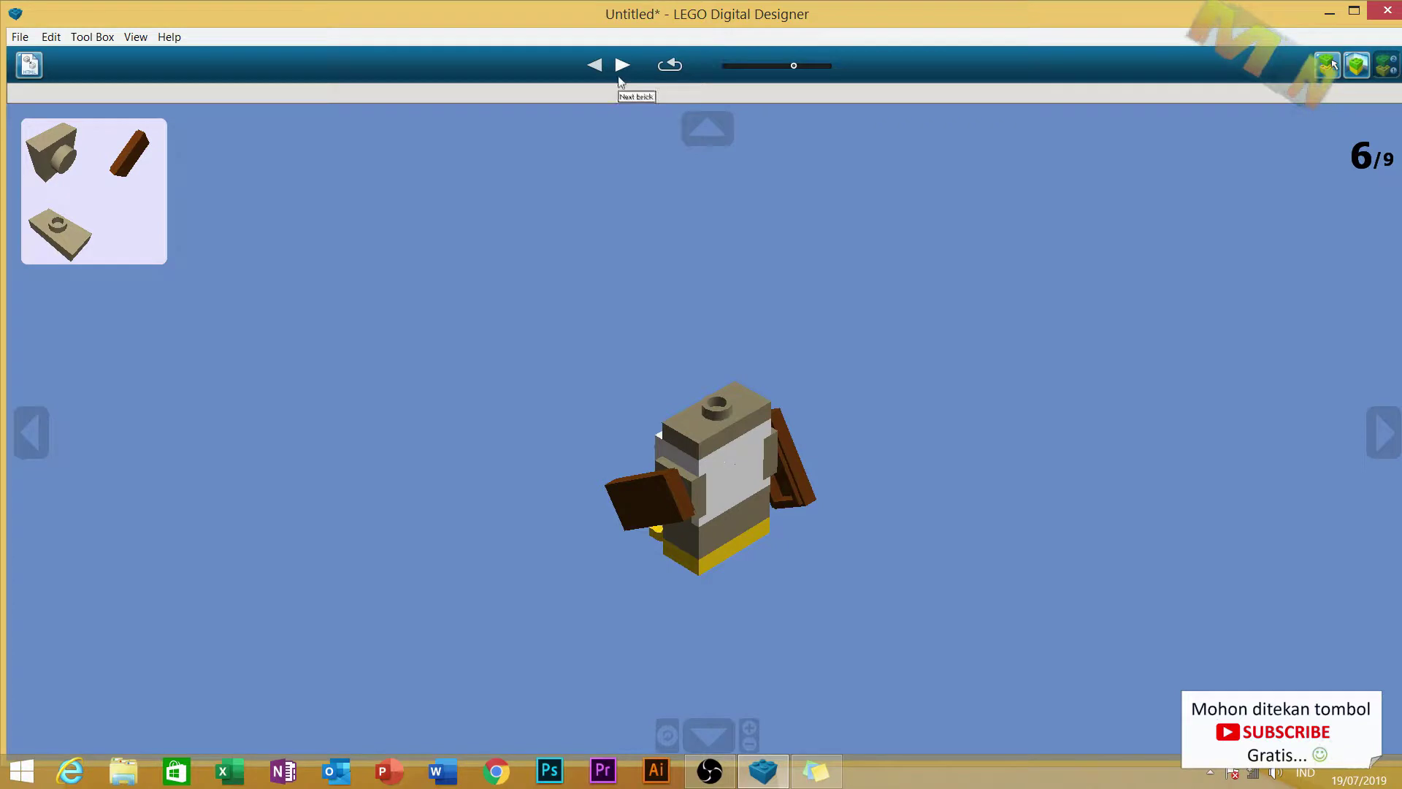
pyautogui.click(623, 66)
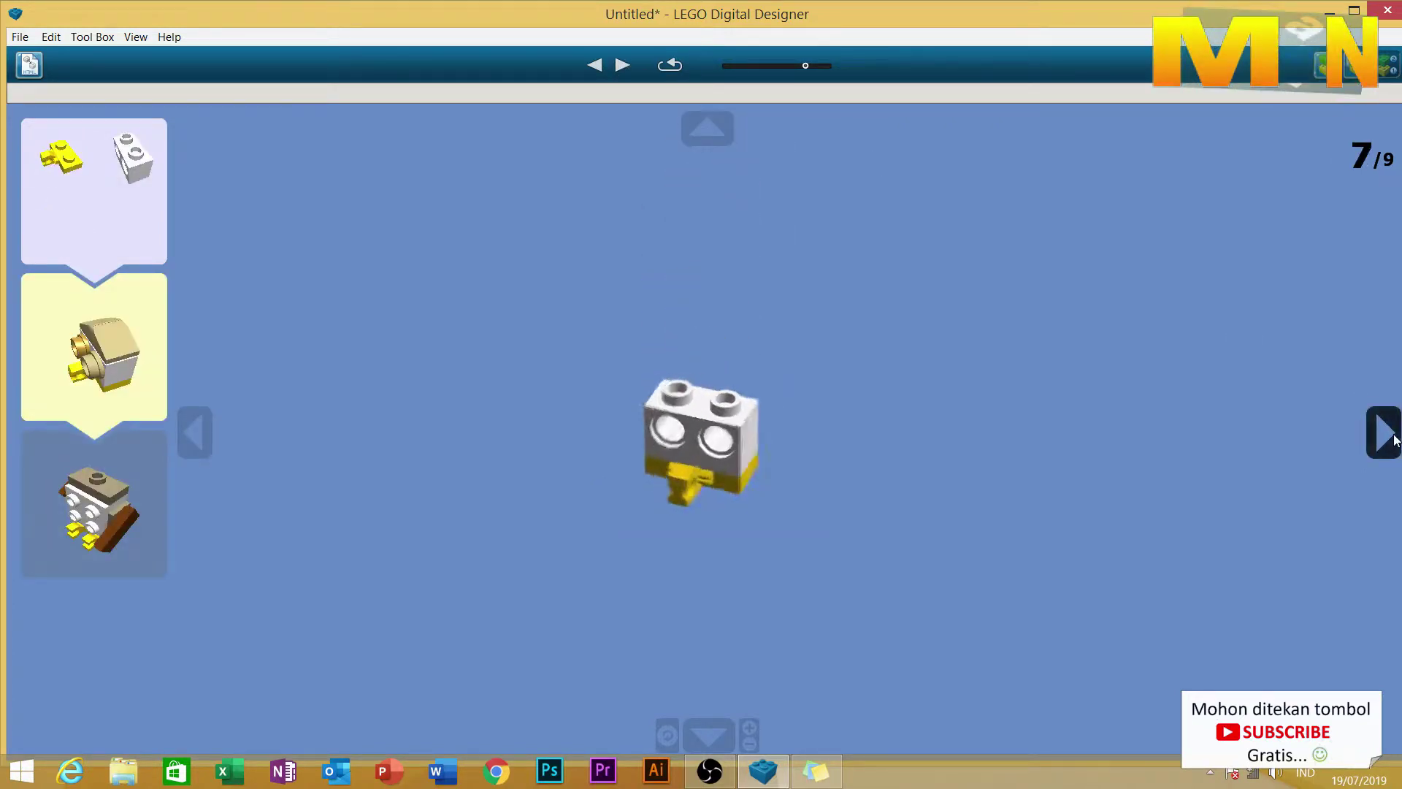
pyautogui.click(623, 67)
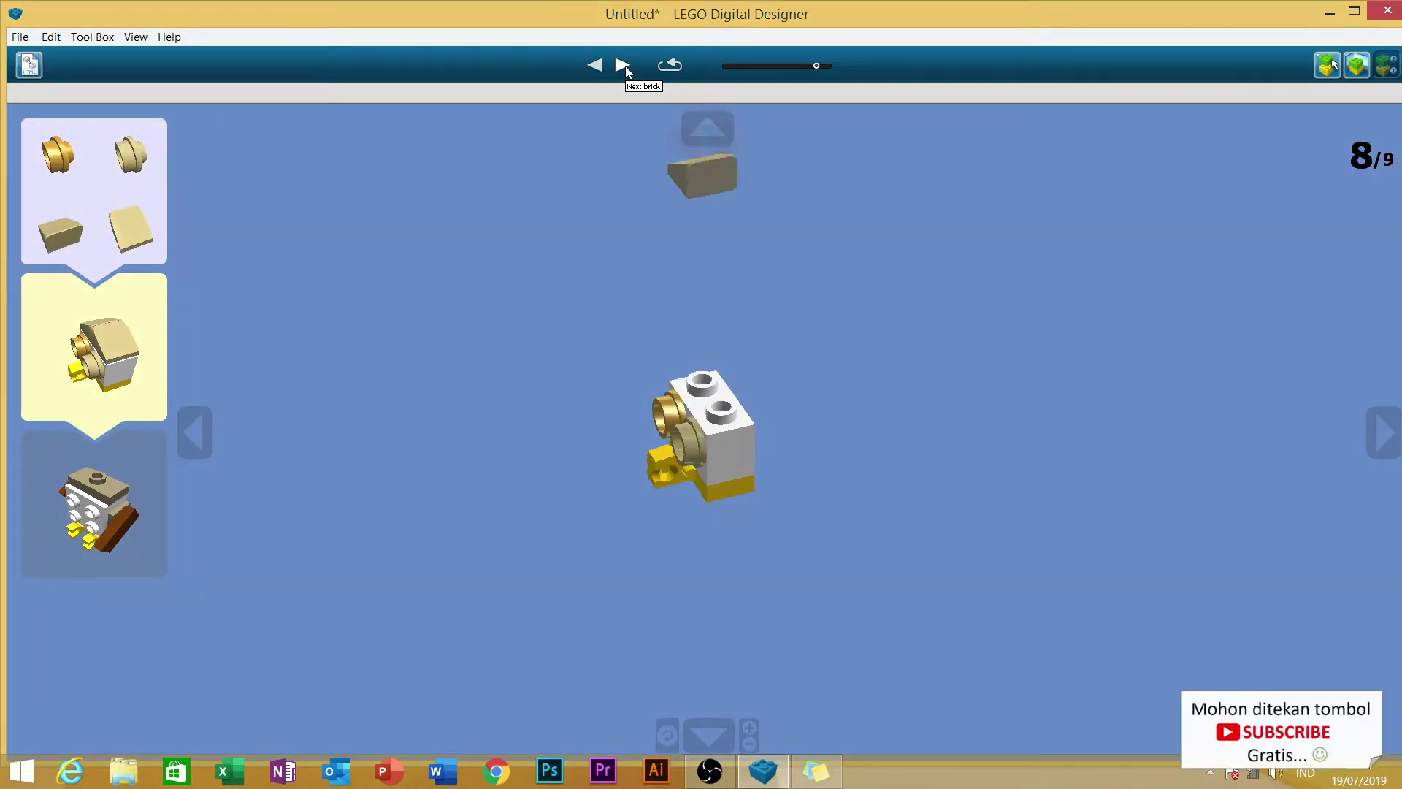
pyautogui.click(625, 66)
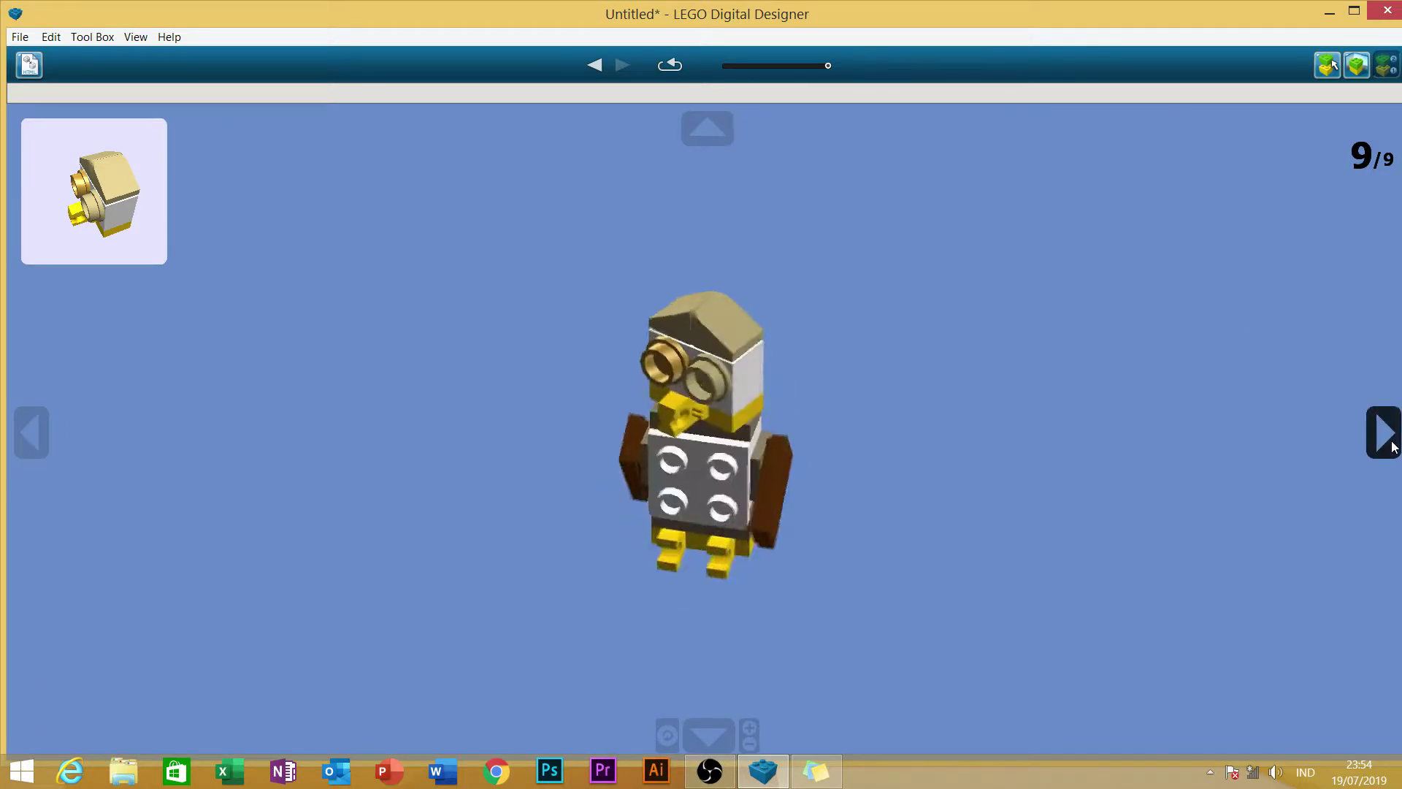
pyautogui.scroll(3, 672, 737)
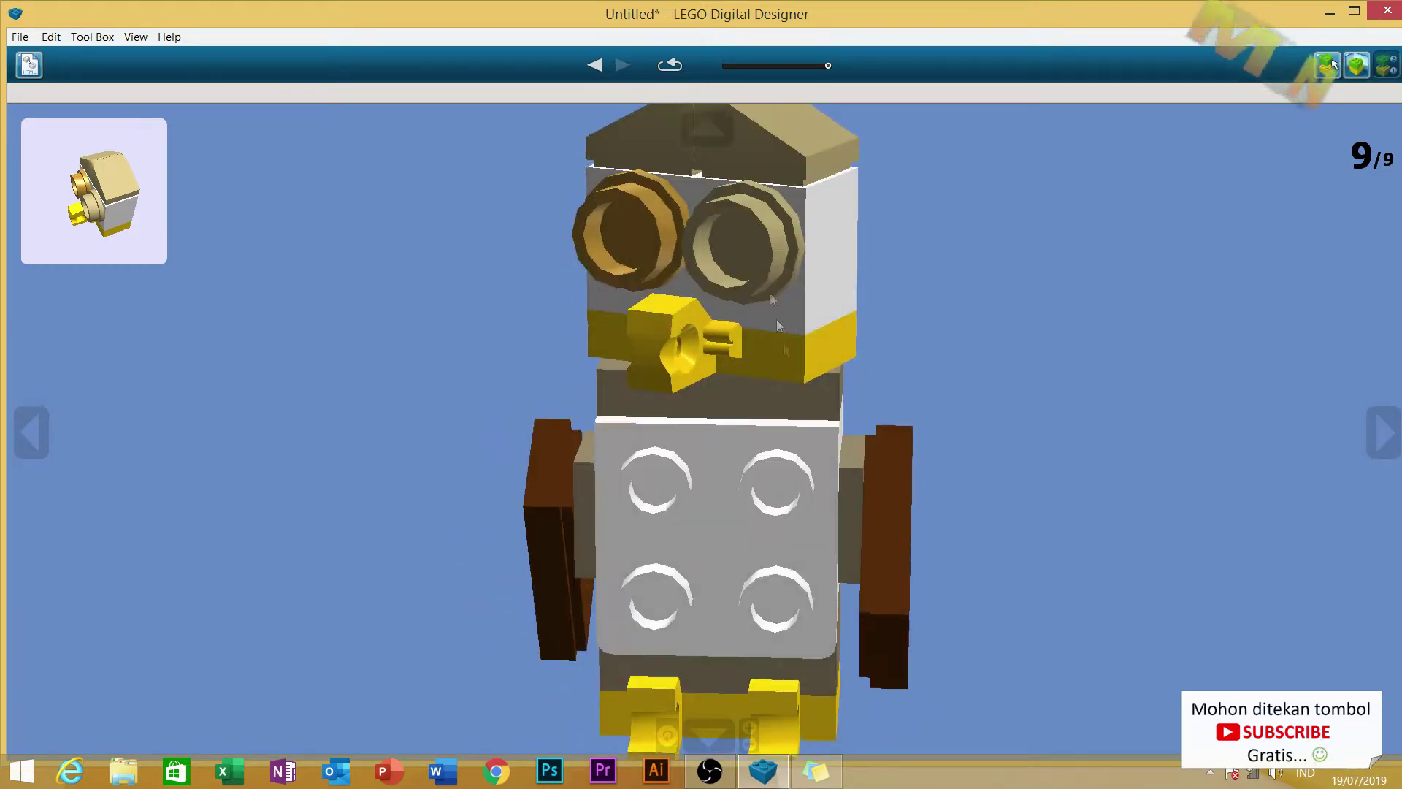
pyautogui.scroll(-2, 793, 460)
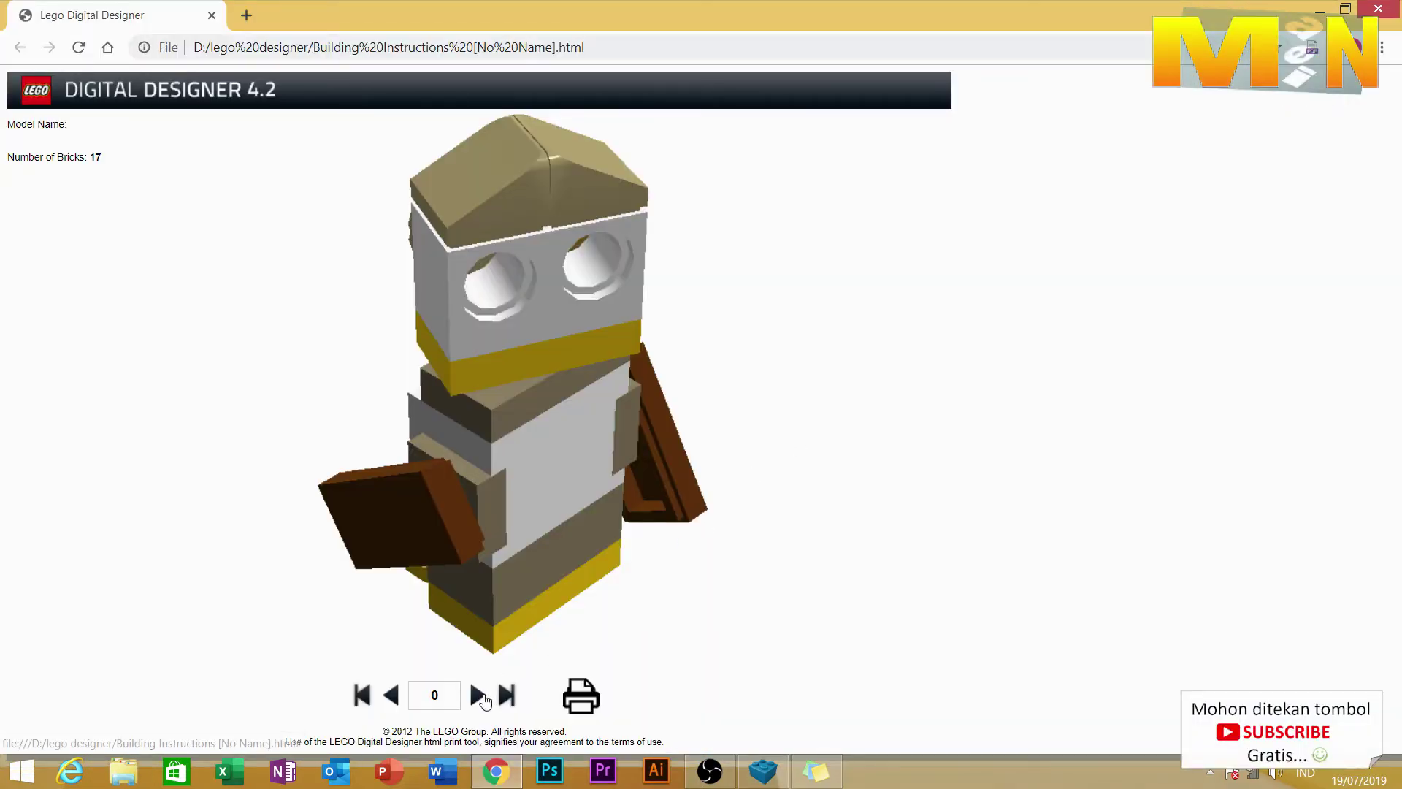
# Page through the HTML building instructions in Chrome from the cover image to the brick list on page 10.
pyautogui.click(480, 696)
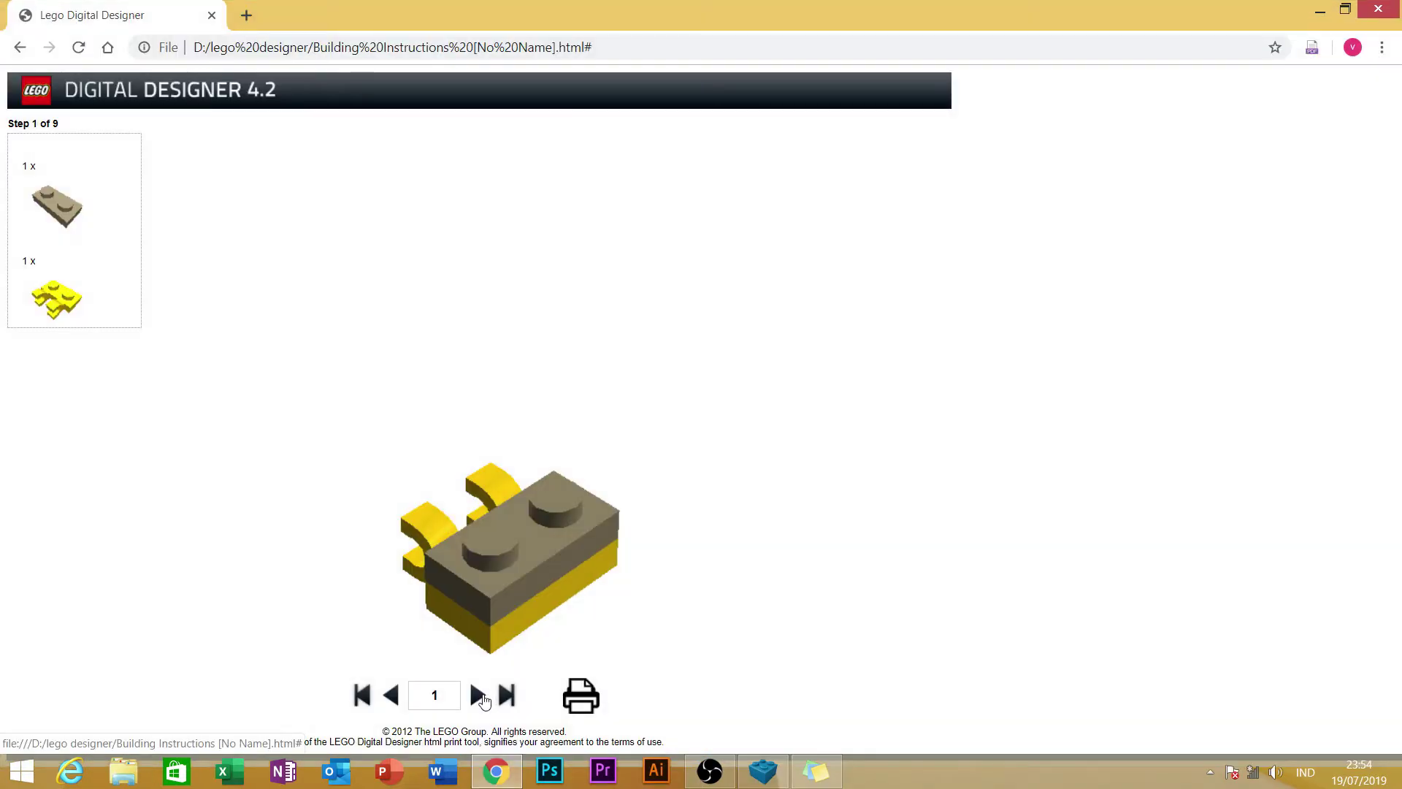
pyautogui.click(479, 697)
pyautogui.click(479, 697)
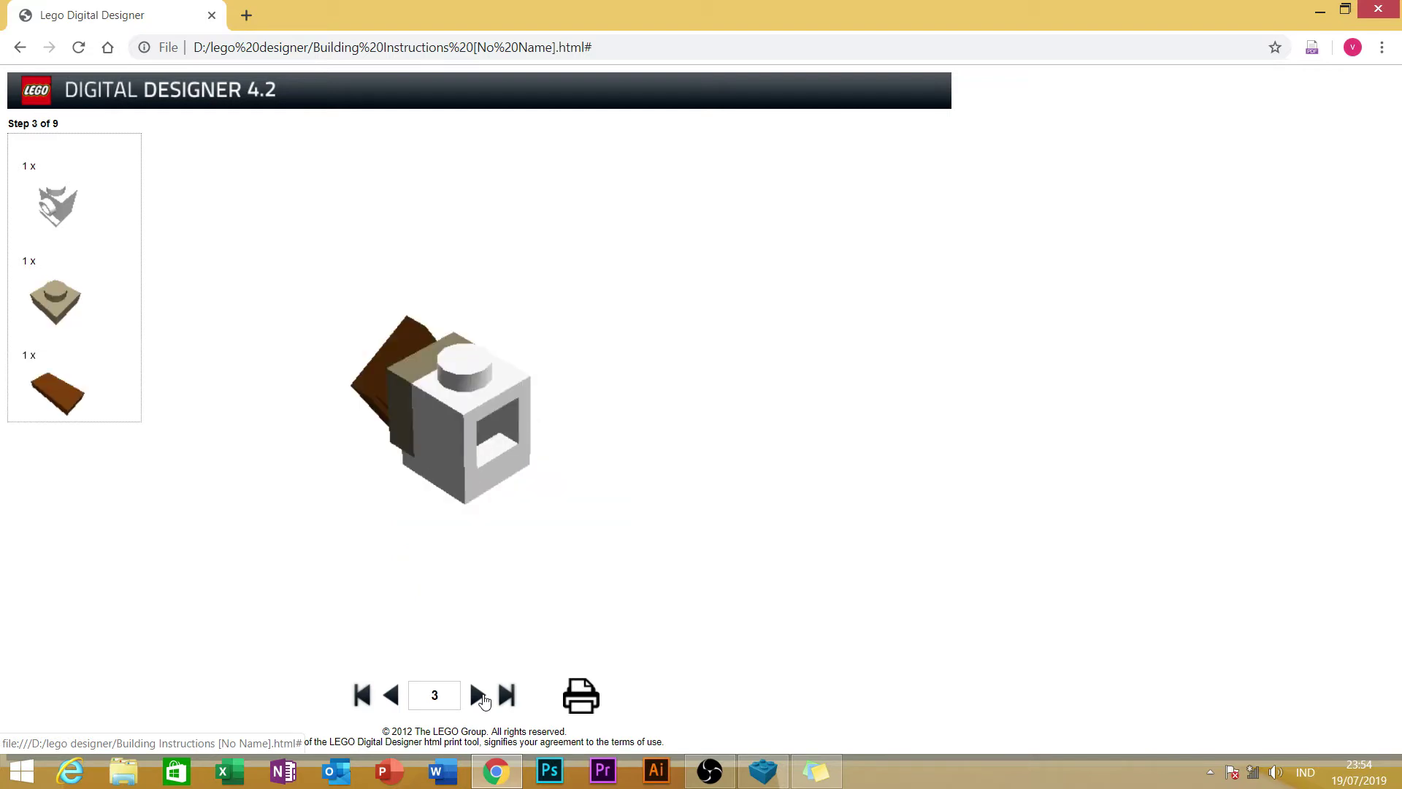
pyautogui.click(479, 697)
pyautogui.click(479, 697)
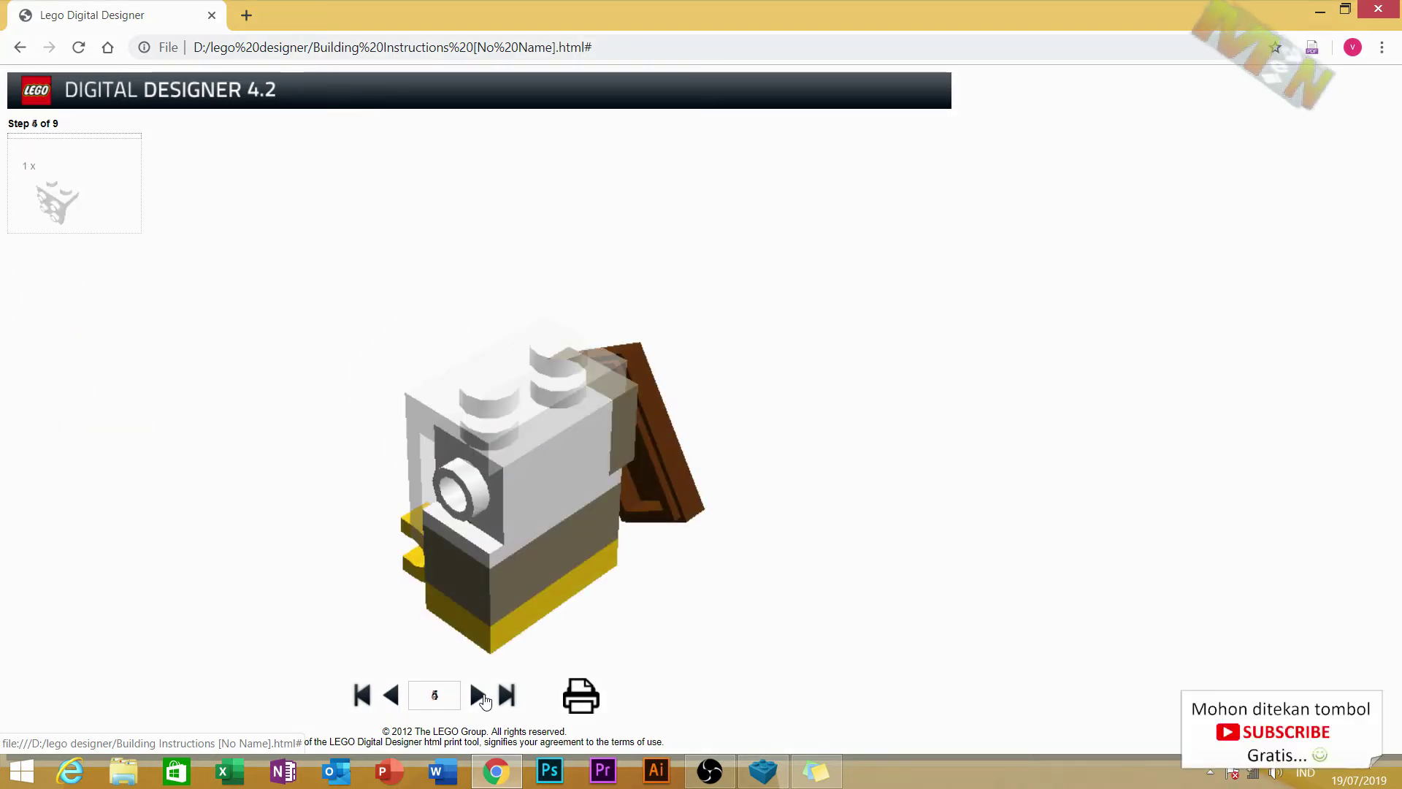
pyautogui.click(479, 697)
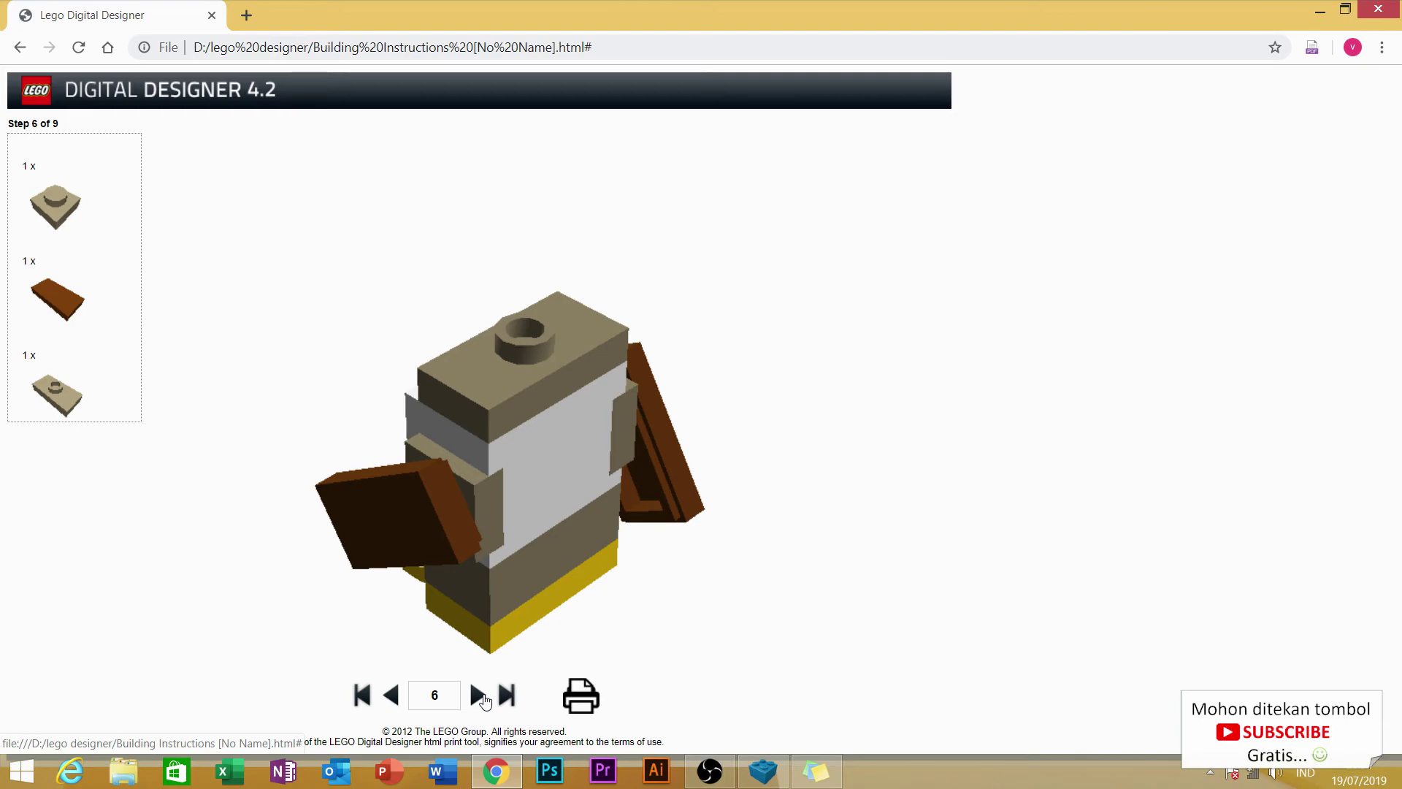
pyautogui.click(479, 697)
pyautogui.click(481, 697)
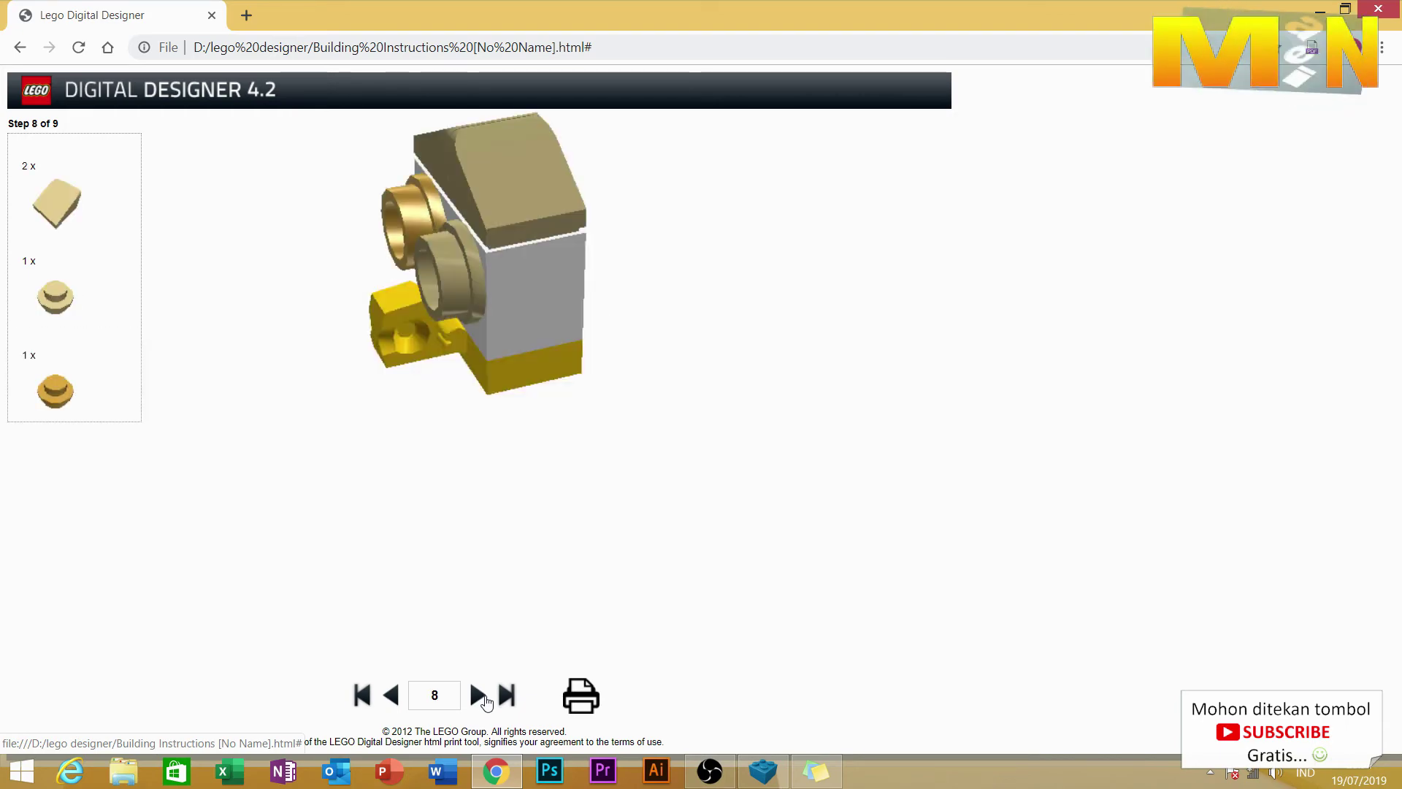
pyautogui.click(478, 696)
pyautogui.click(479, 696)
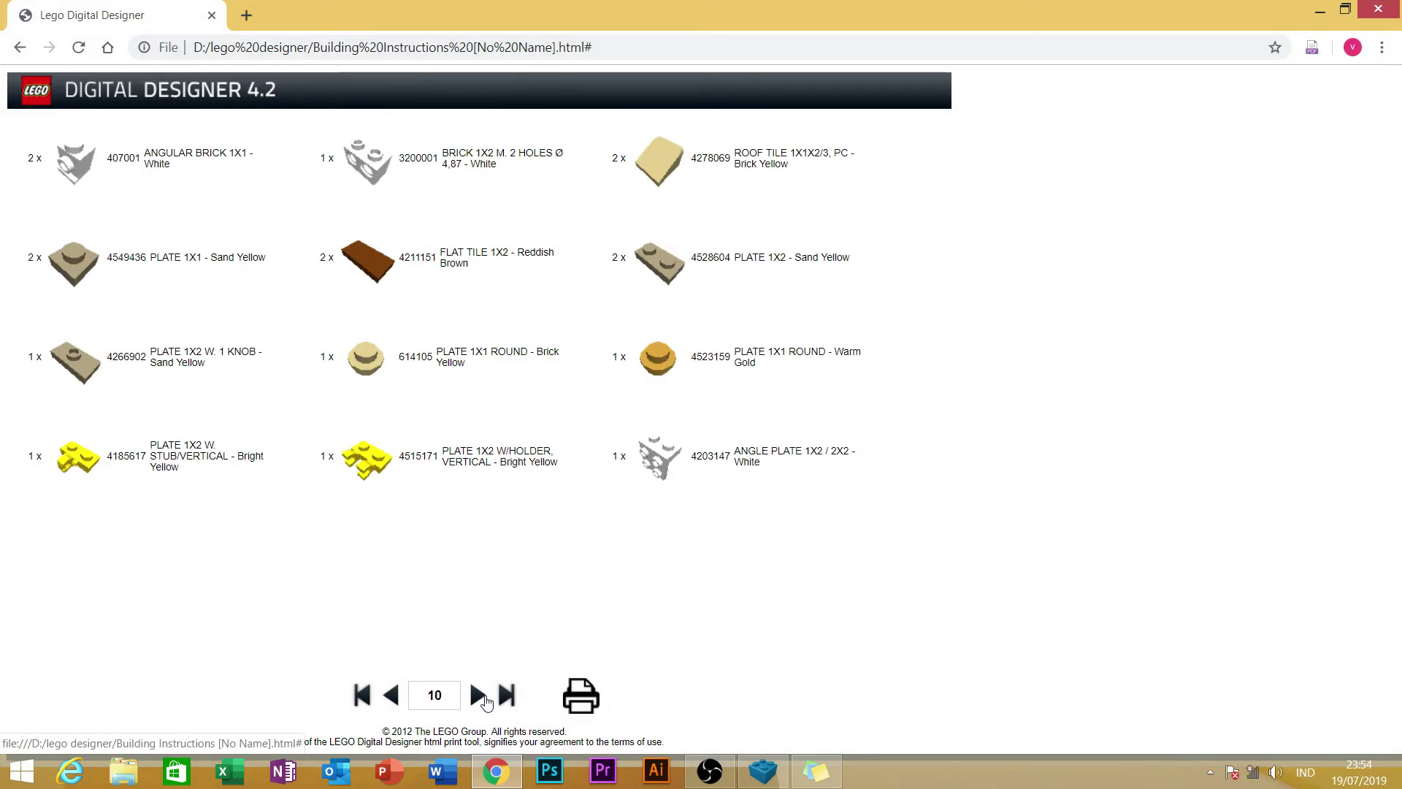